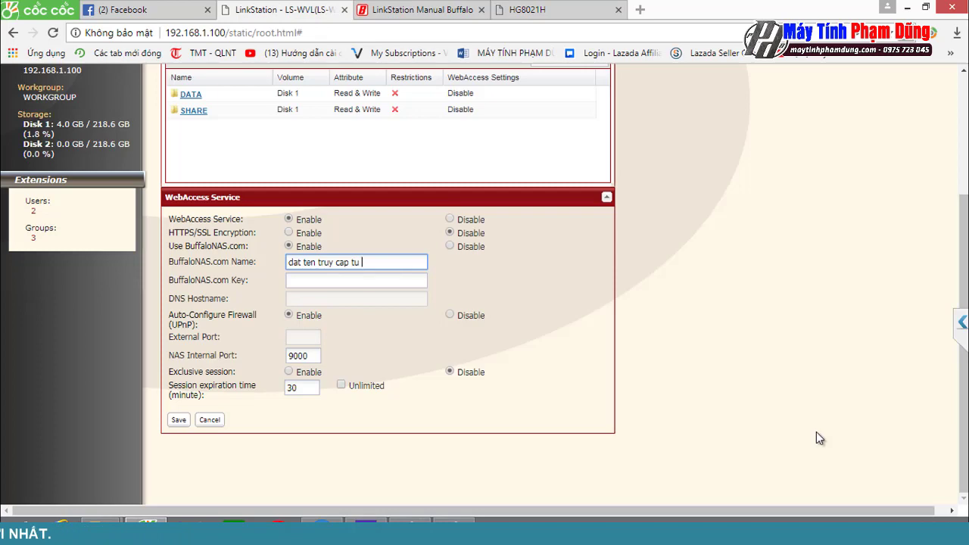
Step: Give the NAS static IP 192.168.1.199 with DNS servers 8.8.8.8 and 8.8.4.4, and save
scroll(817, 432, up, 3)
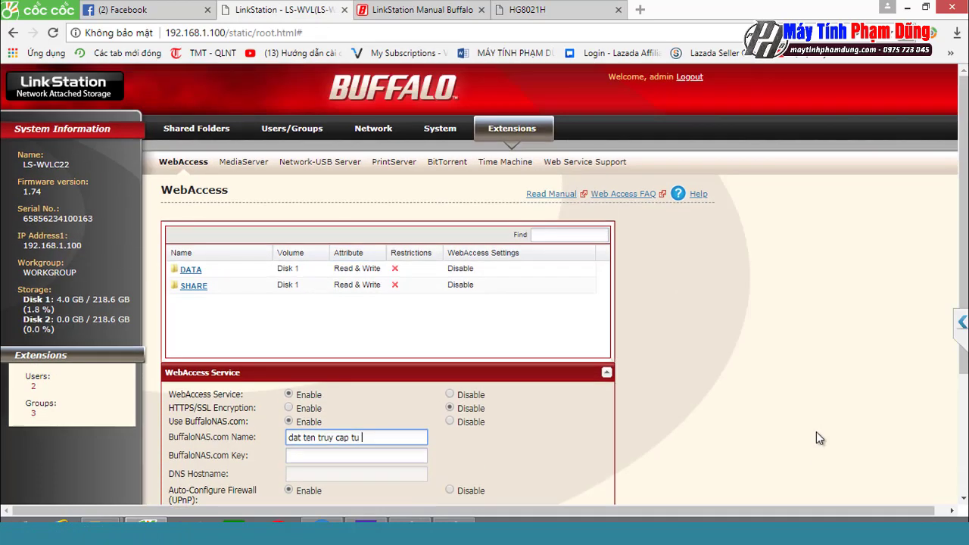
click(374, 128)
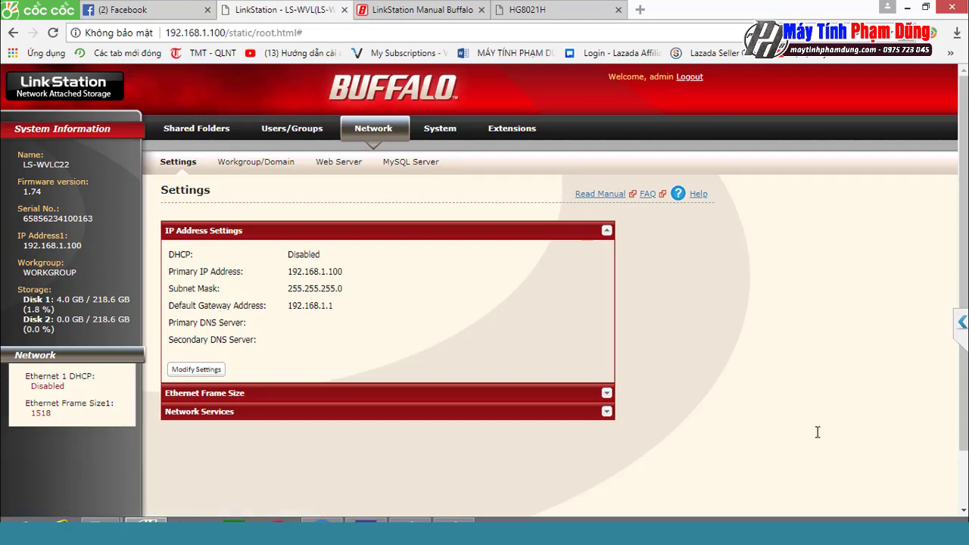
click(196, 369)
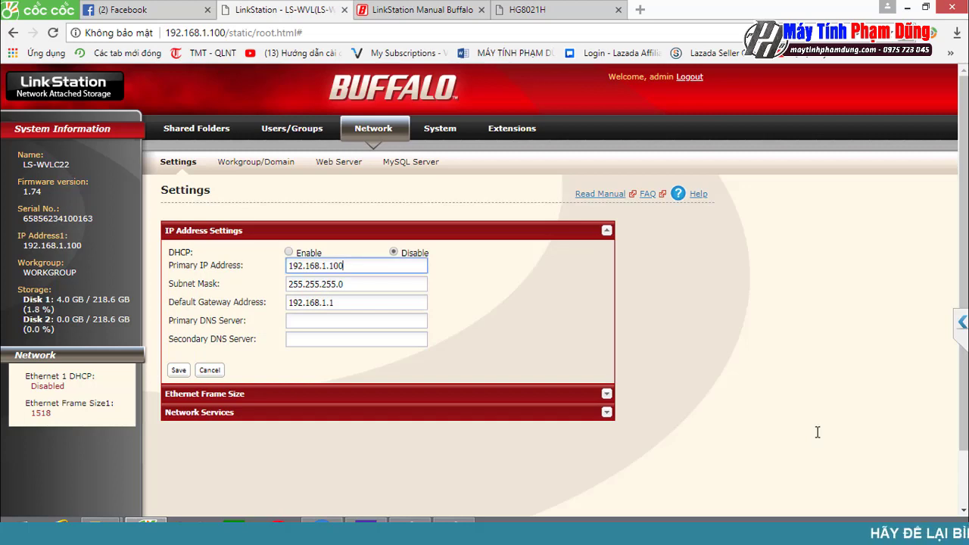
text(99)
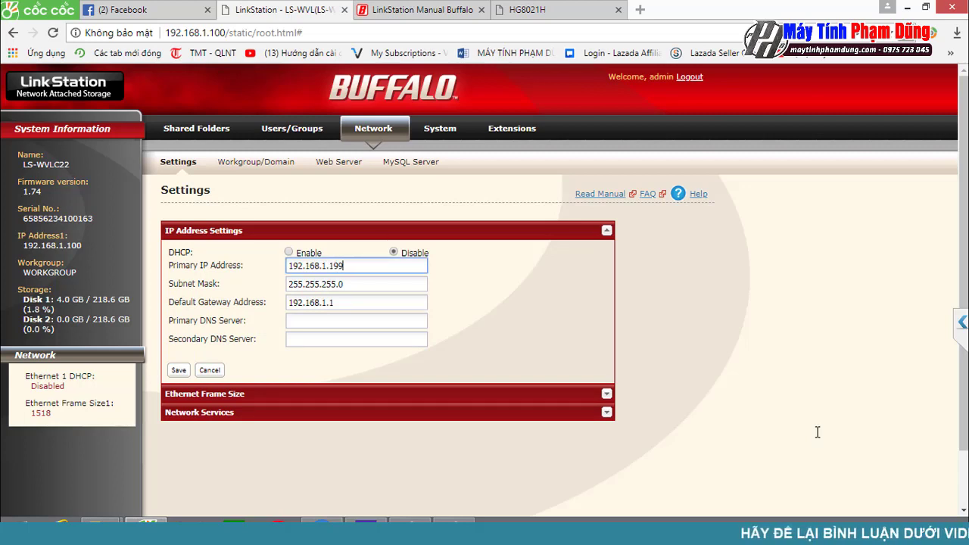
key(Tab)
key(Tab)
key(Tab)
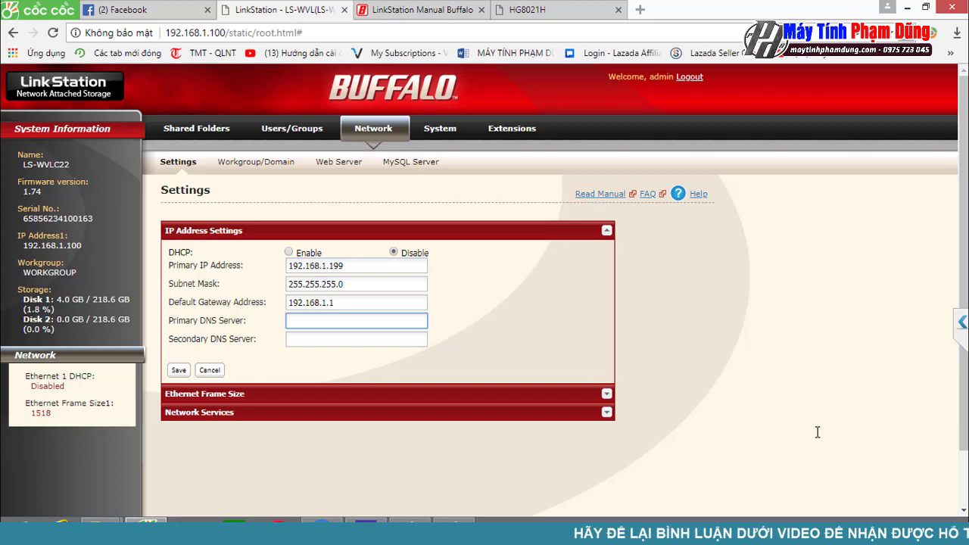
text(8.8.8.8)
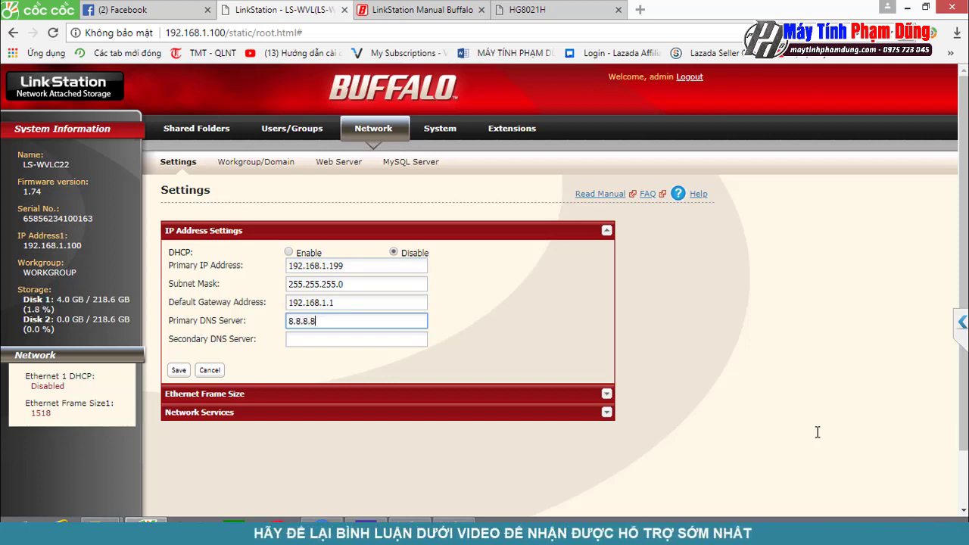
key(Tab)
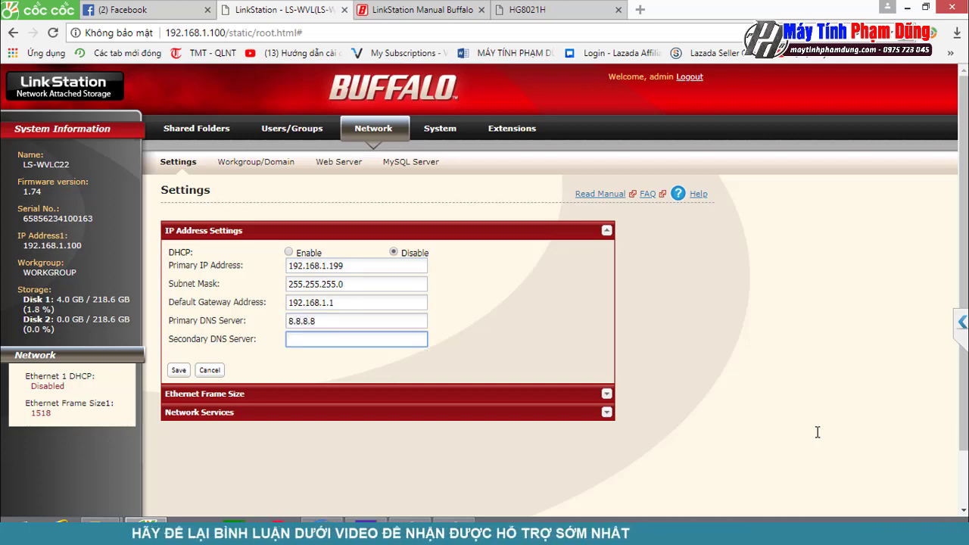
text(8.88)
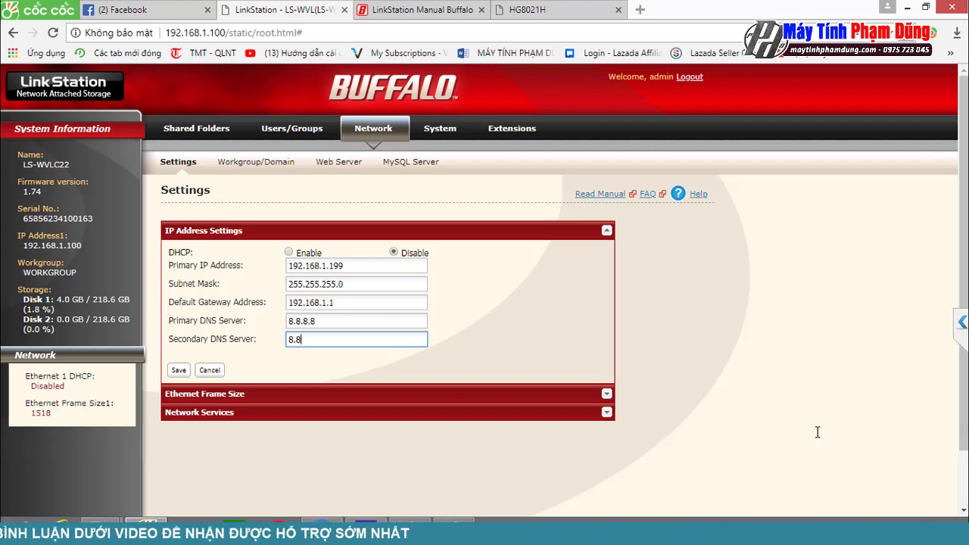
key(BackSpace)
text(.4.4)
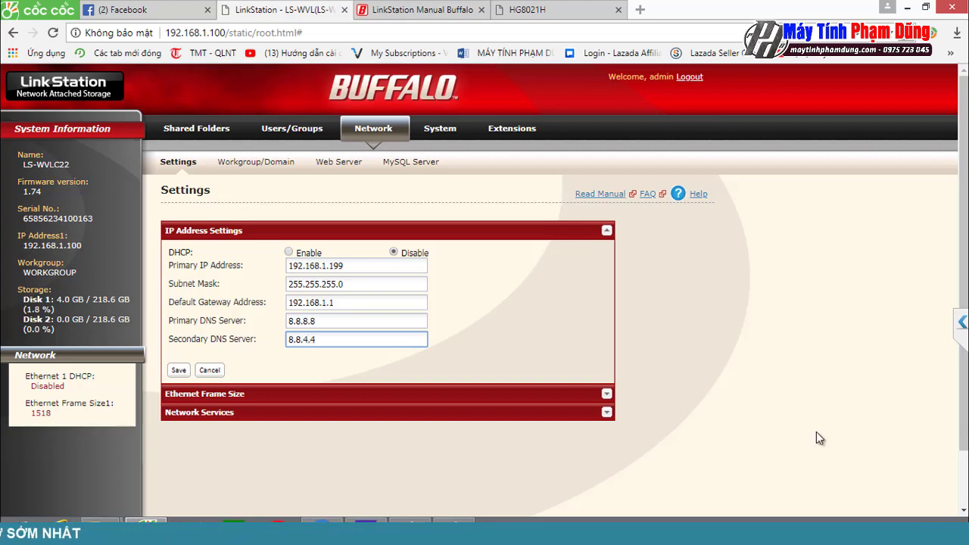
key(Return)
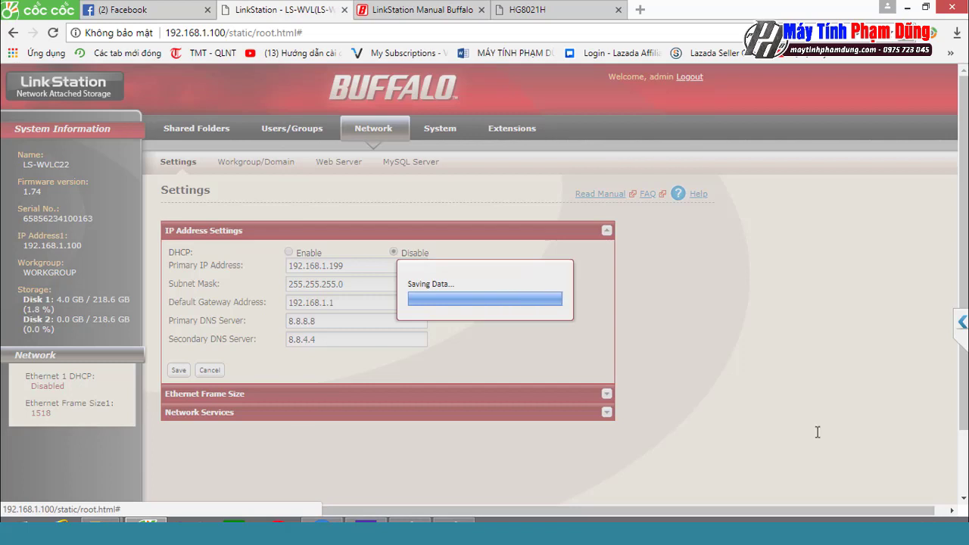
key(ctrl+4)
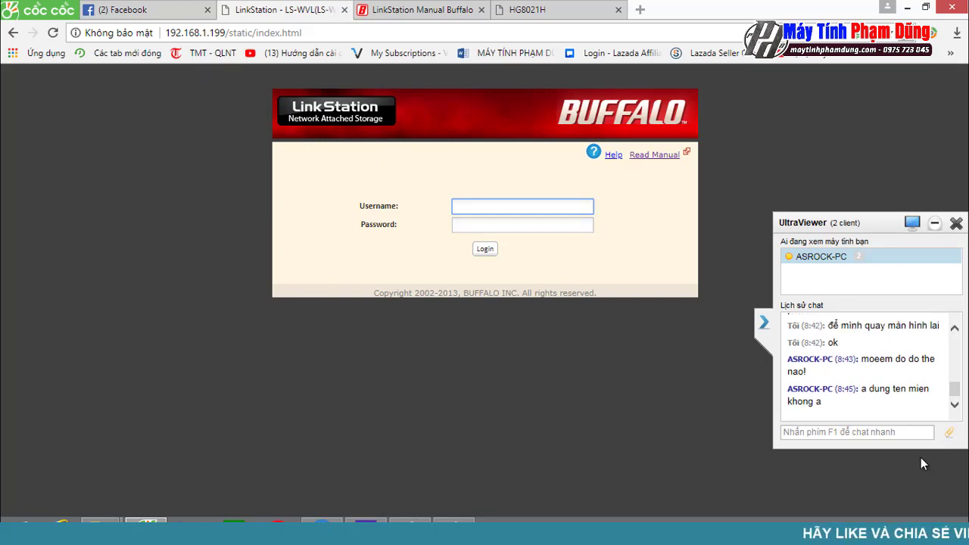
Step: Try logging in as admin with a password, dismiss the rejection, and go to the router page
click(866, 431)
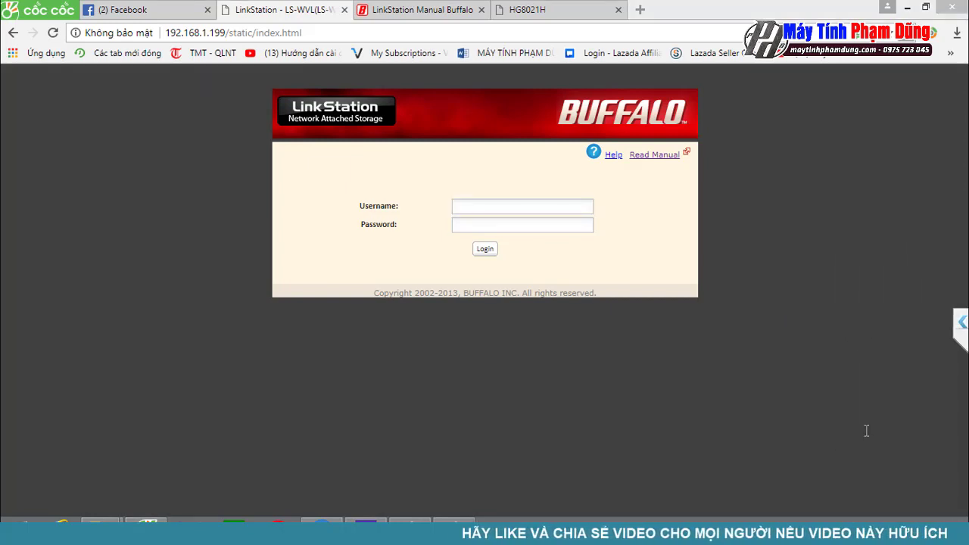
text(admin)
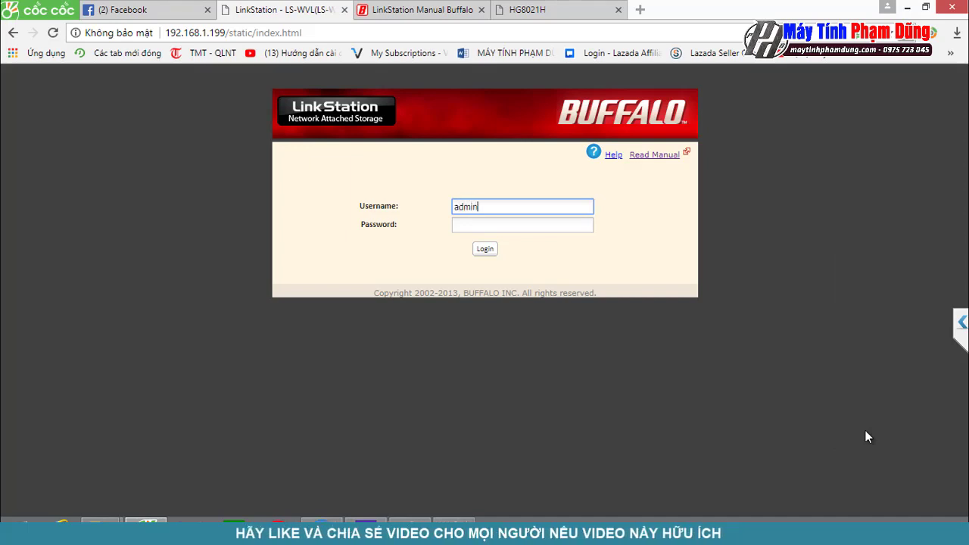
key(Tab)
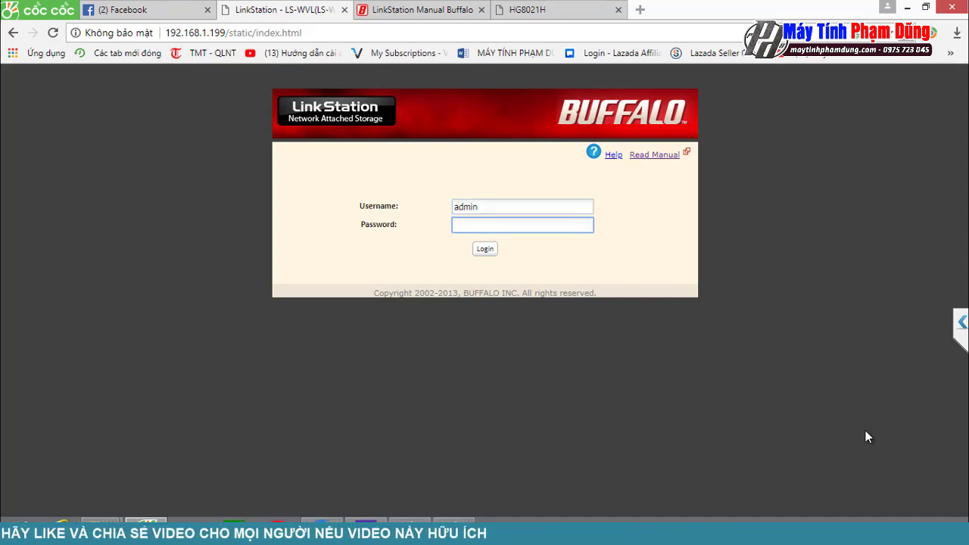
text(1234567)
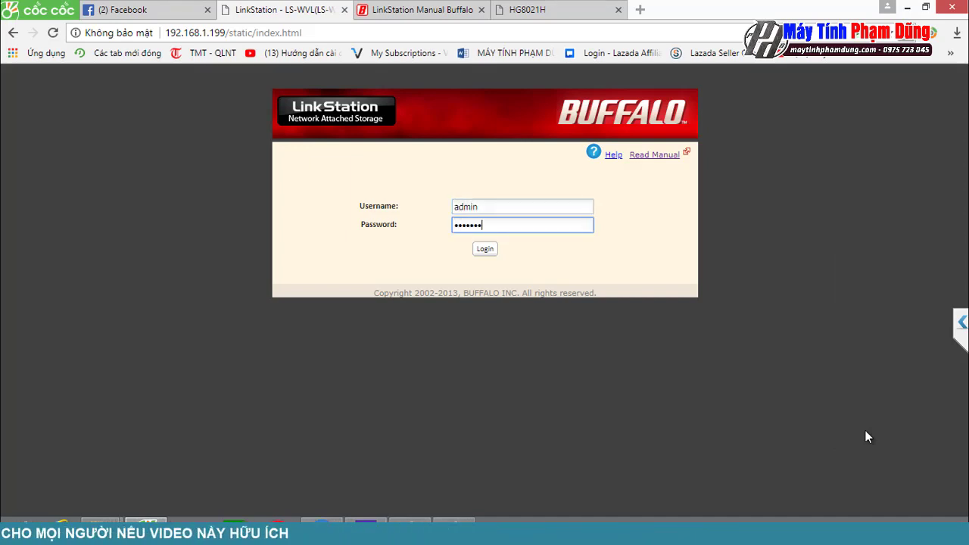
key(Return)
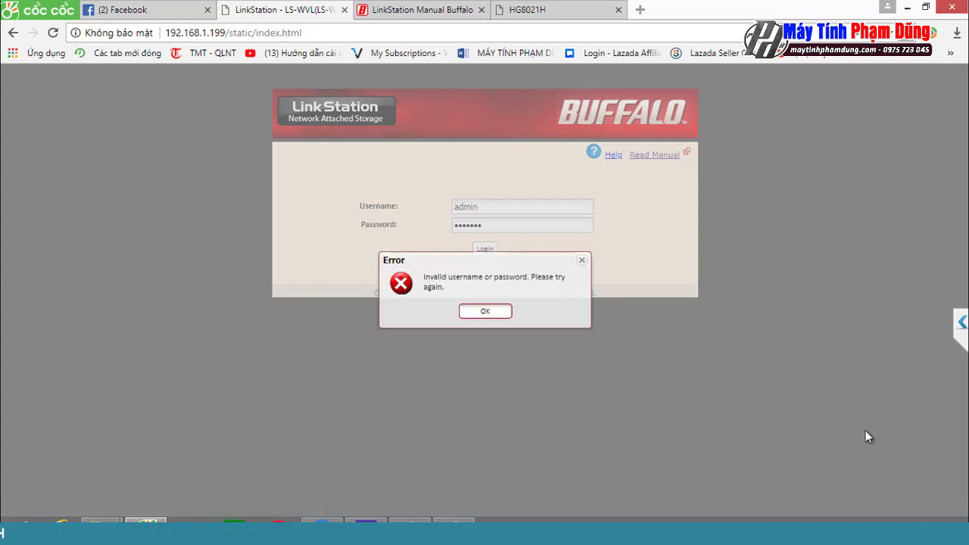
key(Return)
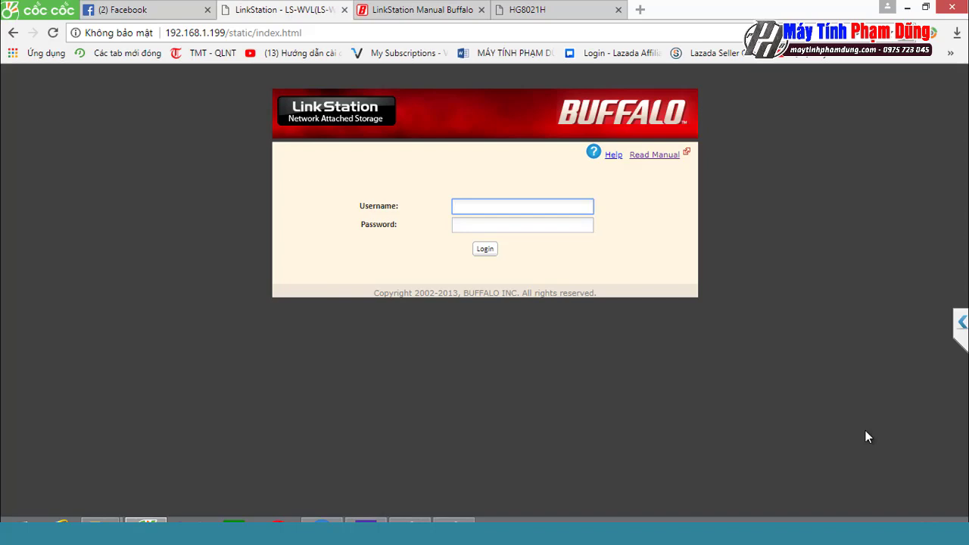
key(ctrl+4)
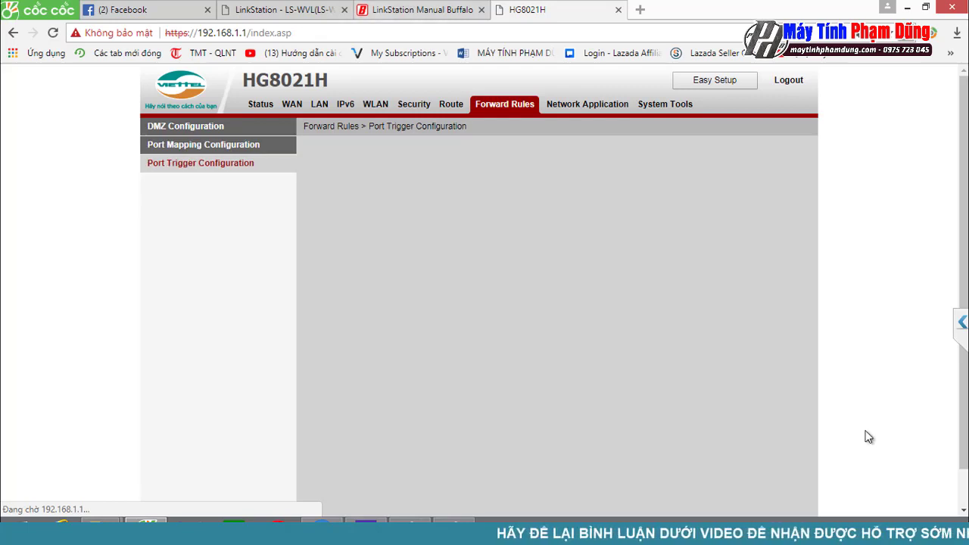
Step: Return to the LinkStation login page and sign in with the username and password
key(ctrl+2)
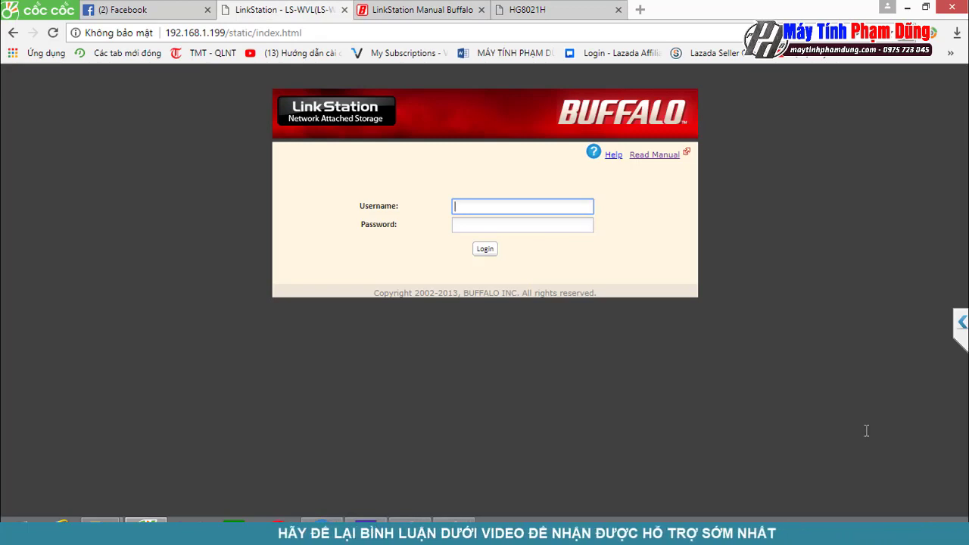
text(in)
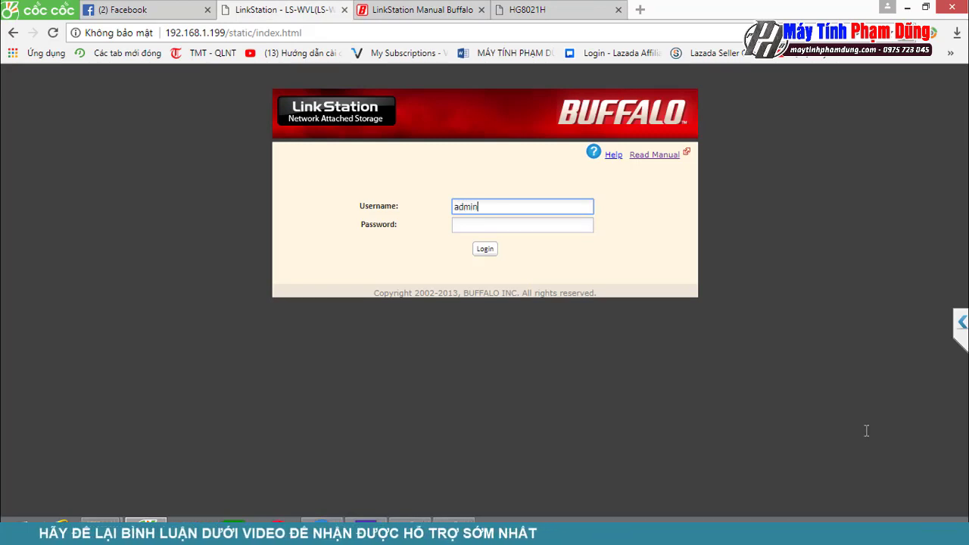
key(Tab)
text(••••)
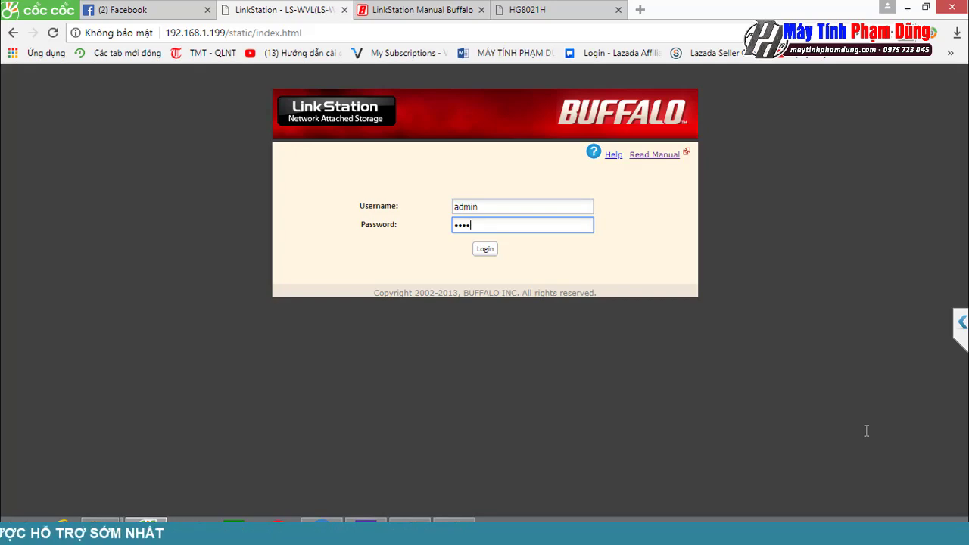
text(•••••••)
key(Return)
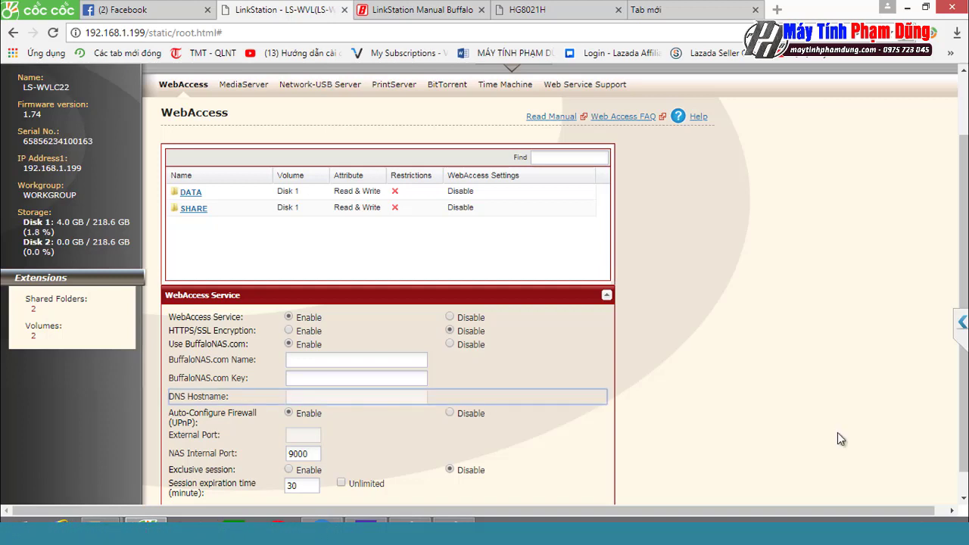
Step: Disable BuffaloNAS.com, enter and clear 'la xong' in DNS Hostname, then re-enable BuffaloNAS.com
key(Right)
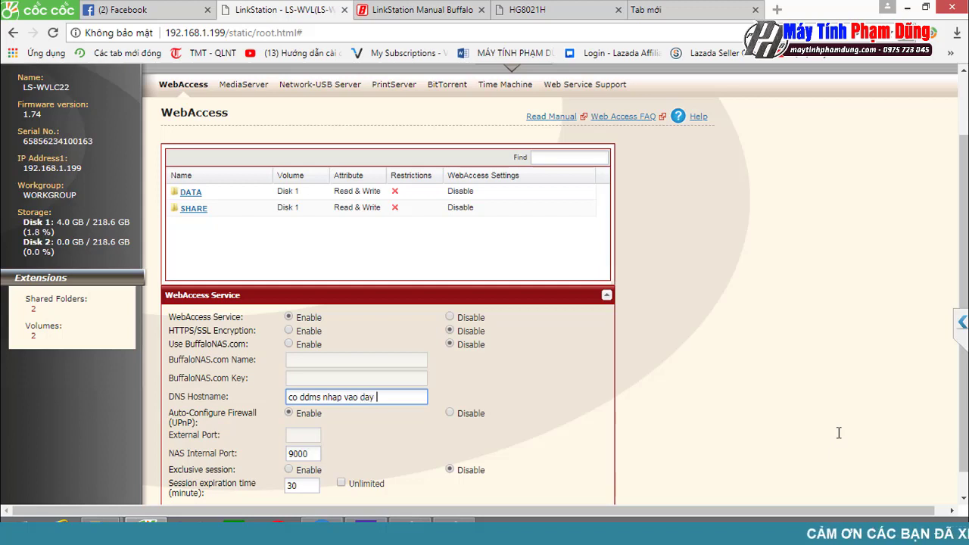
text(la xong)
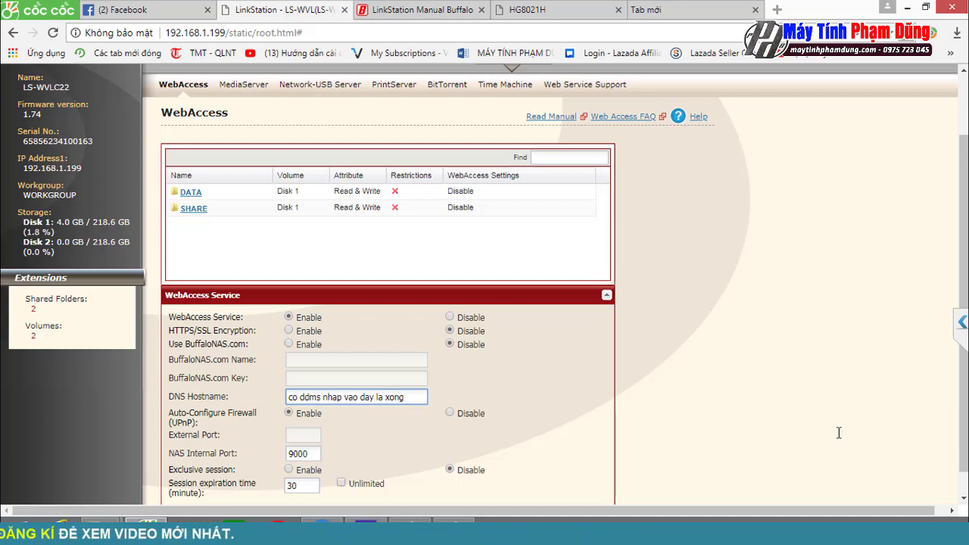
key(BackSpace)
key(BackSpace)
key(BackSpace)
key(BackSpace)
key(BackSpace)
key(BackSpace)
key(BackSpace)
key(BackSpace)
key(BackSpace)
key(BackSpace)
key(BackSpace)
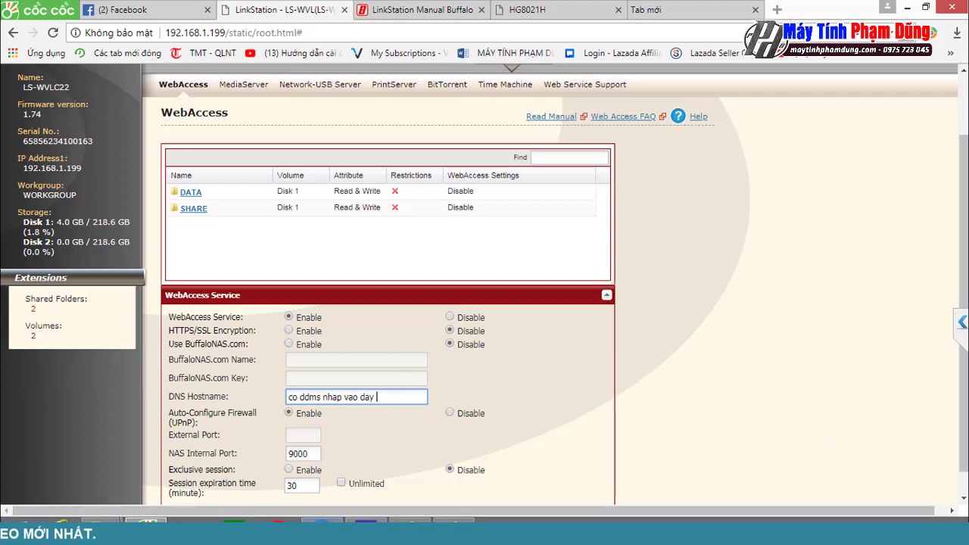
click(321, 528)
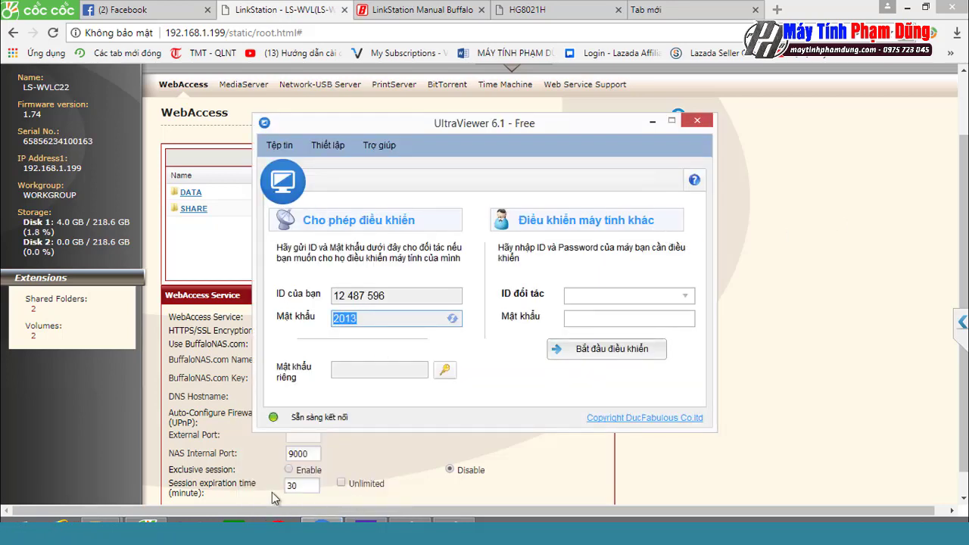
click(782, 239)
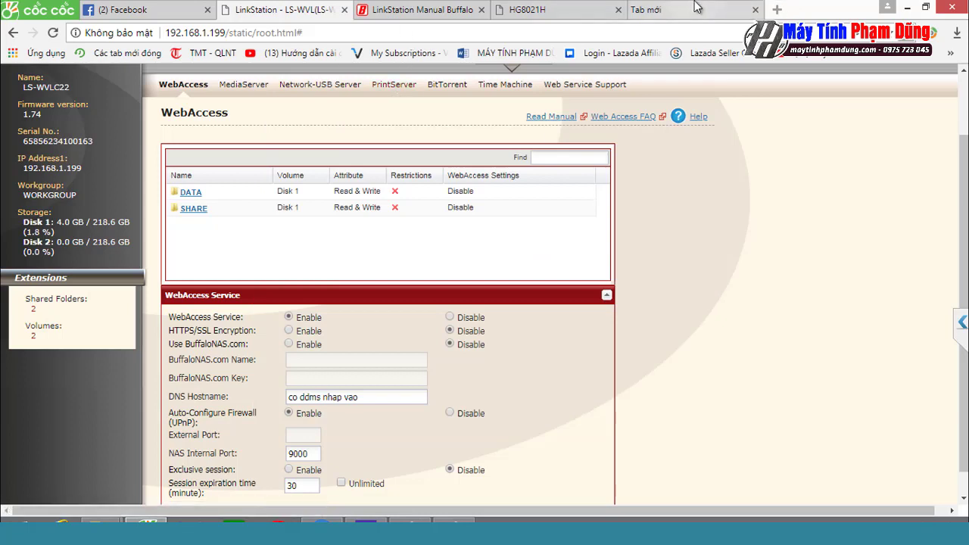
click(290, 345)
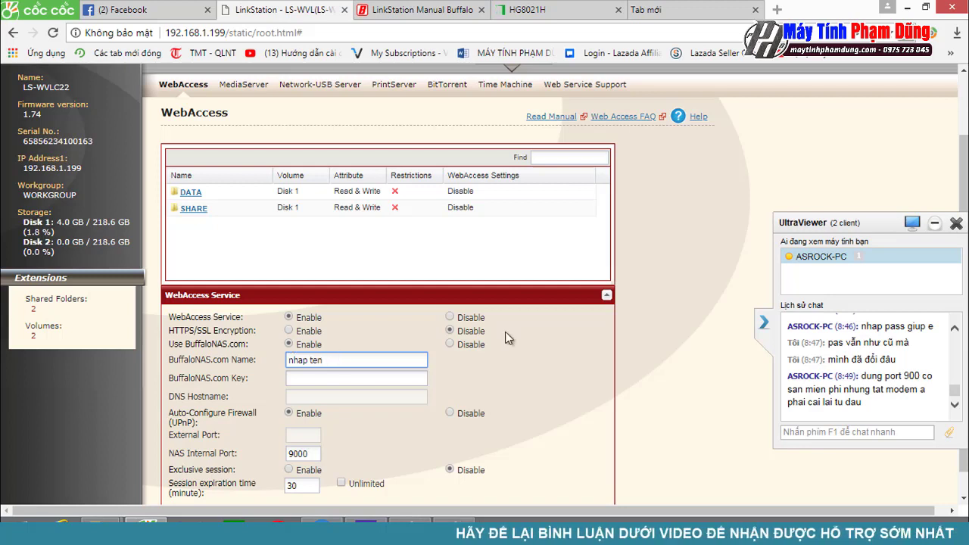
Step: Send the helper the chat message 'bạn làm luôn cho minh đi'
click(796, 430)
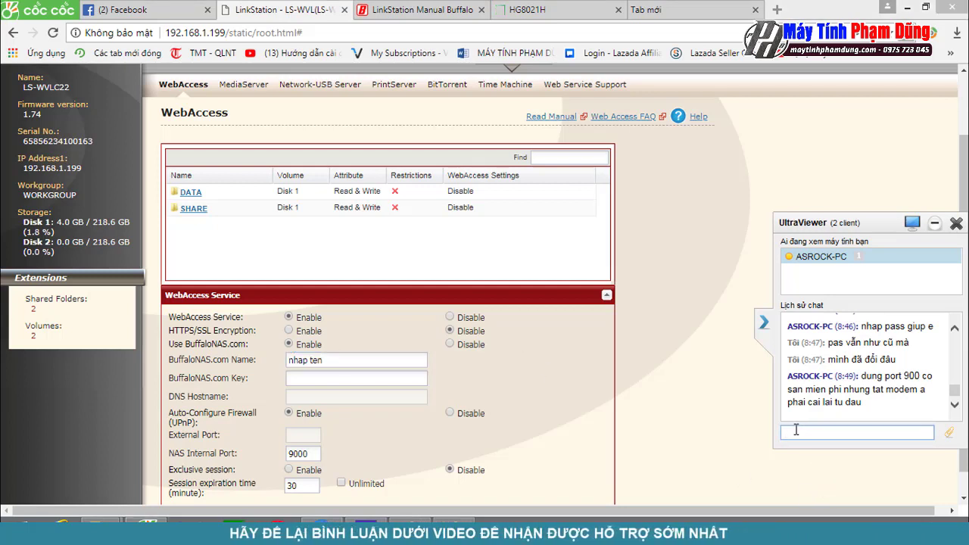
text(bạn làm lu)
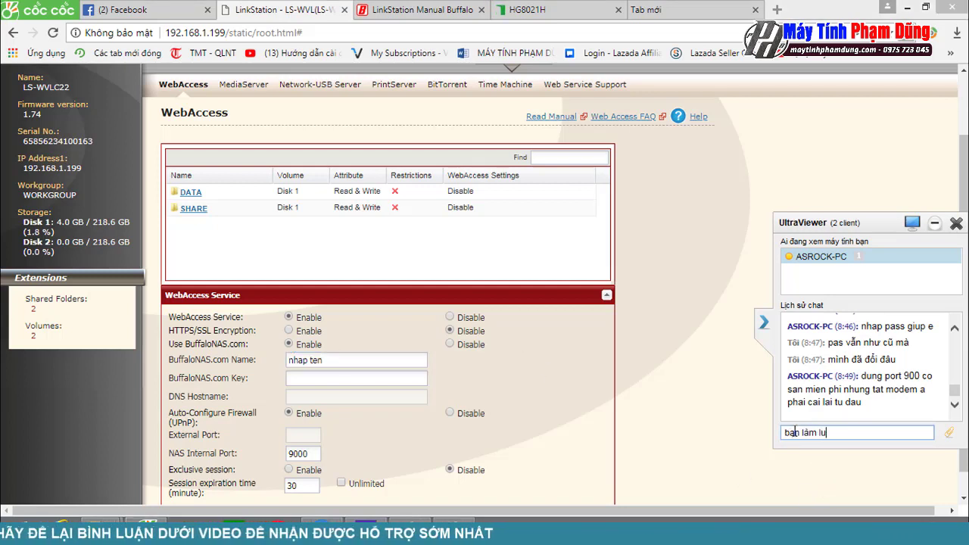
text(ôn cho minh đi)
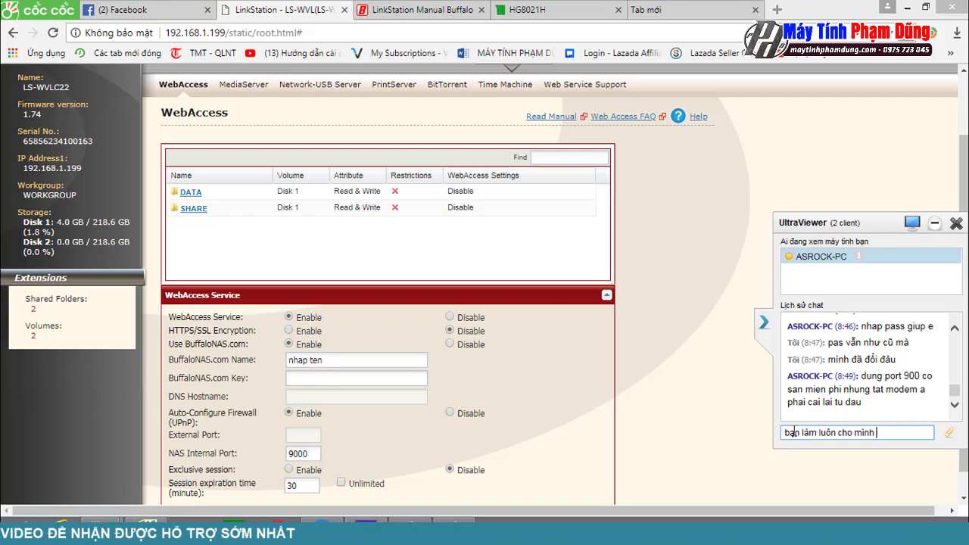
key(Return)
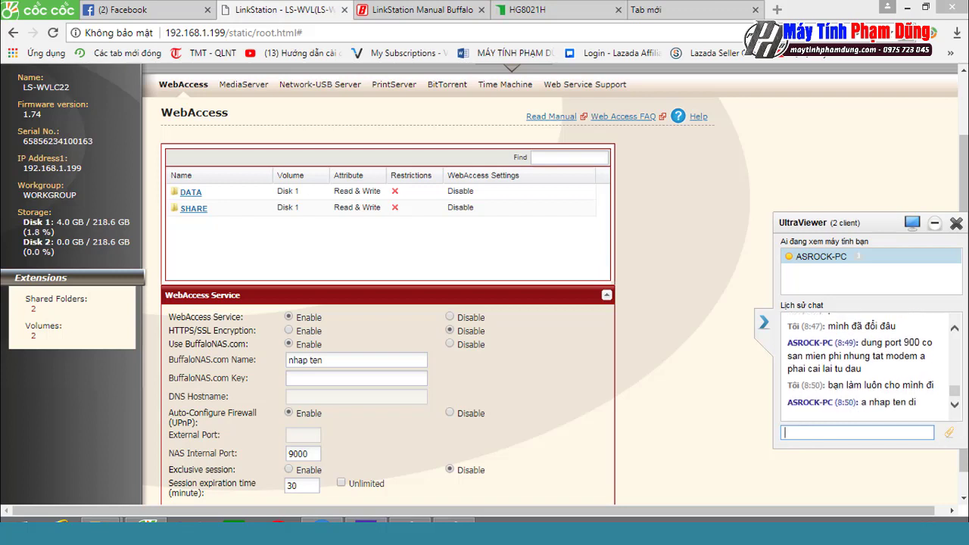
Step: Replace the placeholder BuffaloNAS.com Name with a new name and enter the BuffaloNAS.com key
mouse_move(409, 525)
double_click(315, 360)
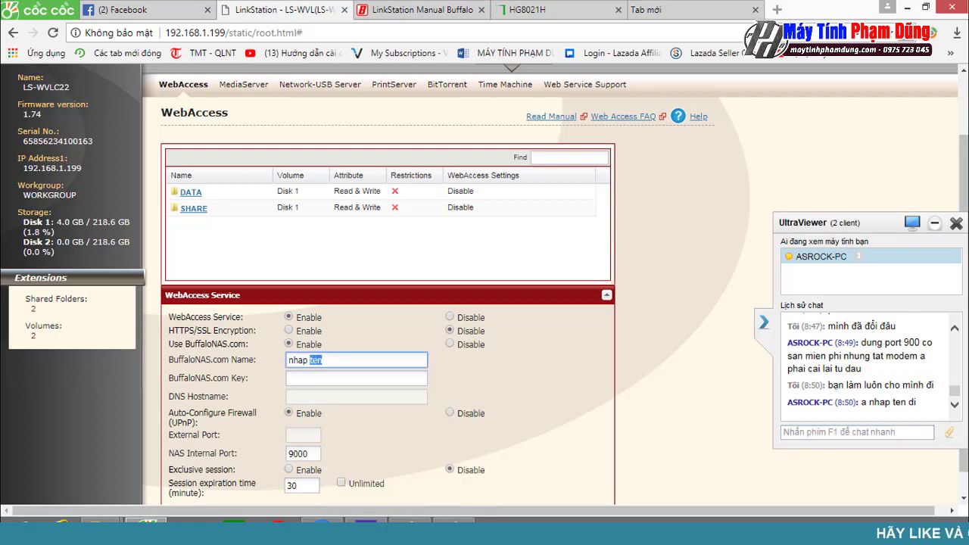
key(BackSpace)
key(BackSpace)
key(BackSpace)
key(BackSpace)
key(BackSpace)
key(BackSpace)
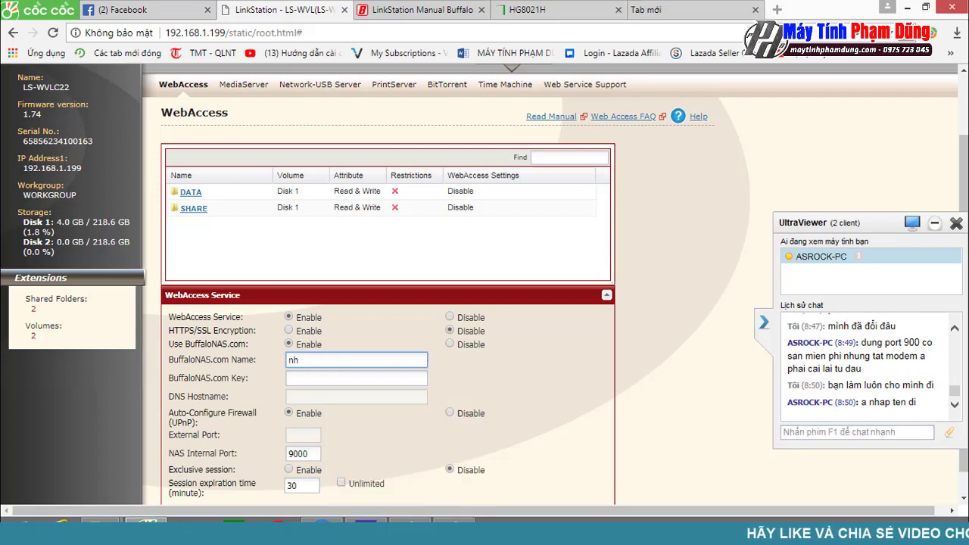
text(dung)
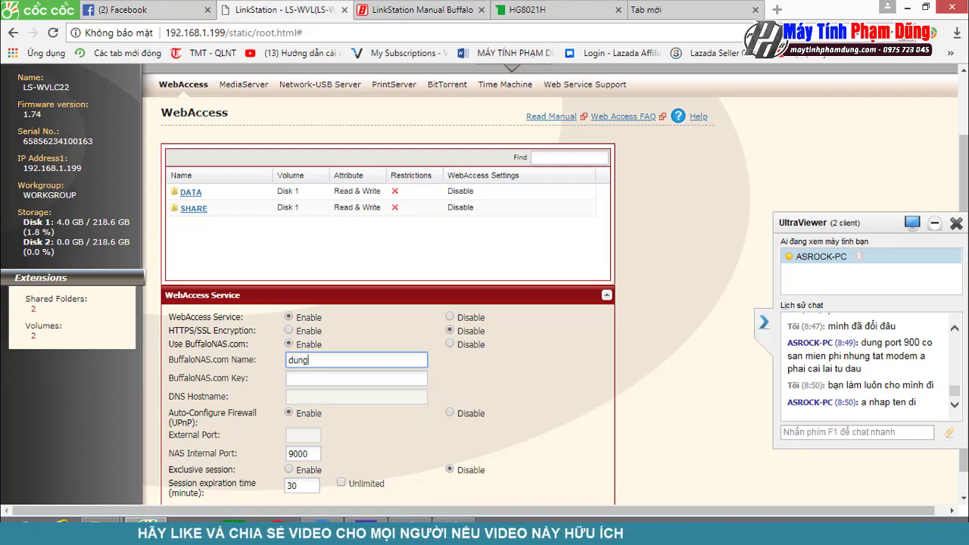
click(316, 379)
text(12345)
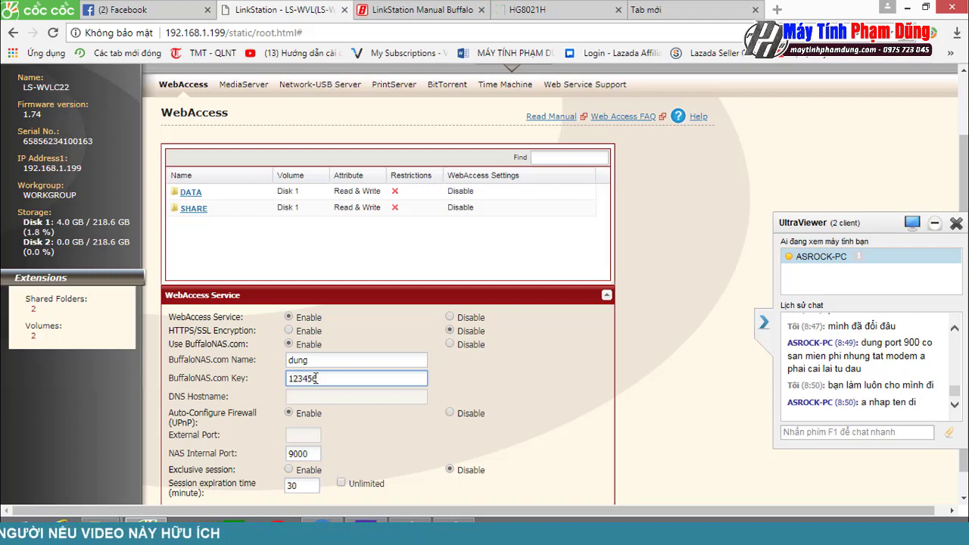
text(678)
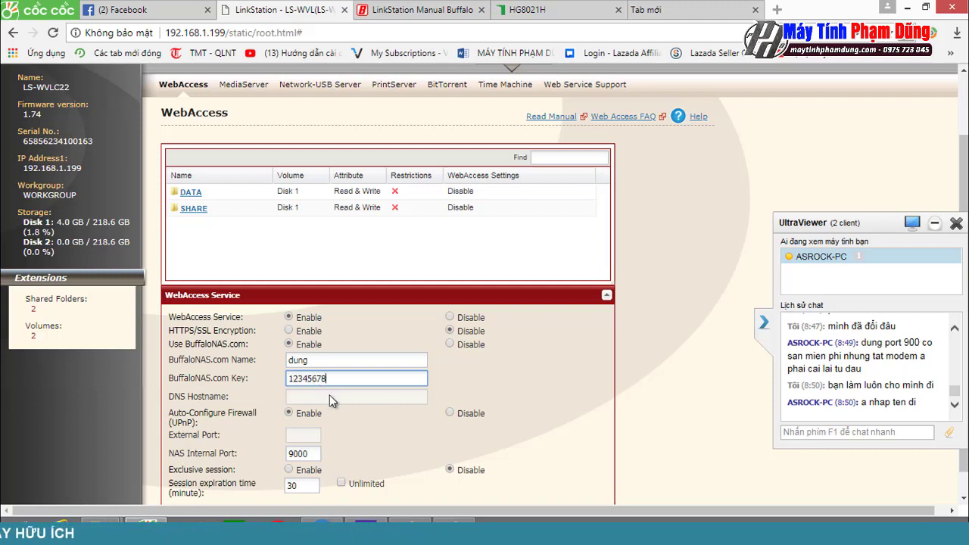
Step: Reply 'ok rồi' in the remote-support chat
click(807, 435)
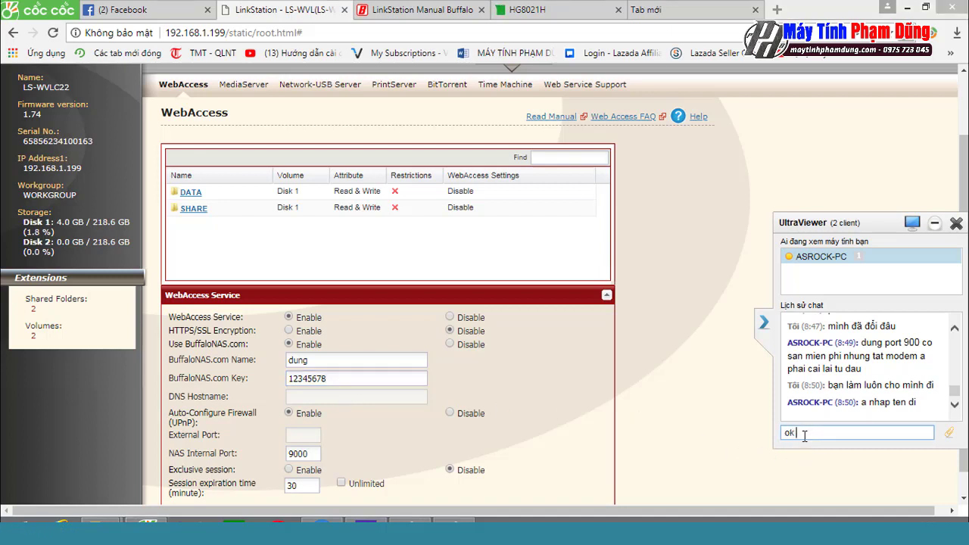
text(ok rồi)
key(Return)
Step: Disable UPnP firewall auto-configuration, set external port 9000, and save the WebAccess settings
click(450, 413)
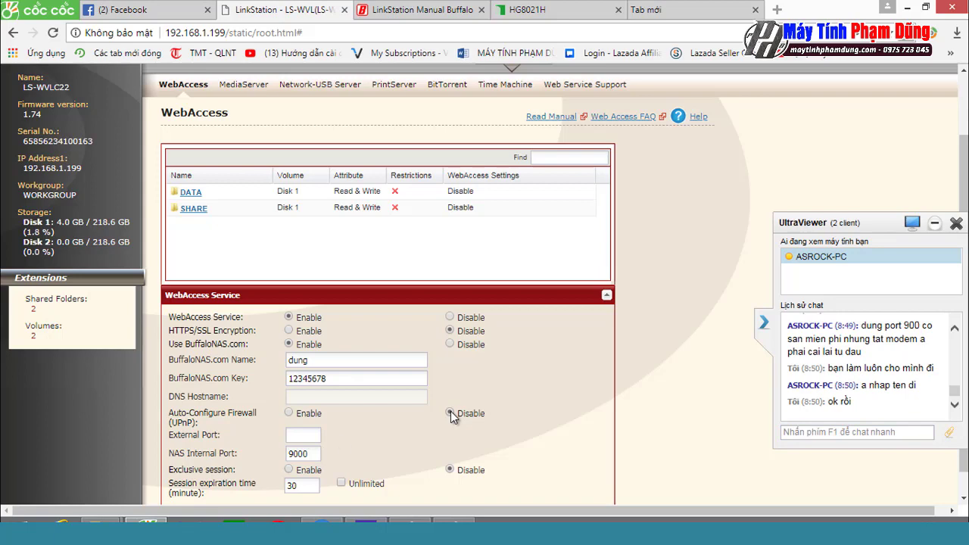
click(303, 435)
text(9000)
scroll(341, 381, down, 1)
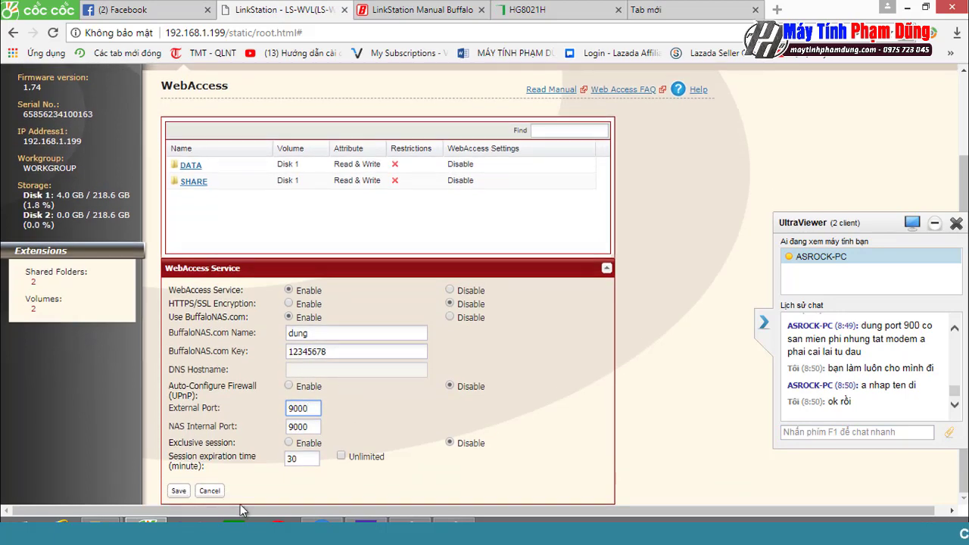
click(178, 491)
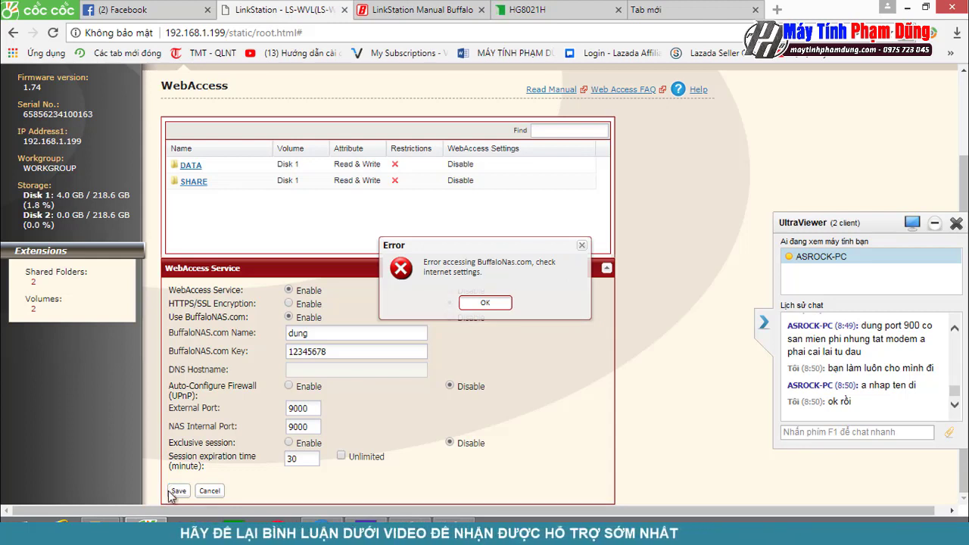
Step: Dismiss the 'Error accessing BuffaloNas.com' message
key(Return)
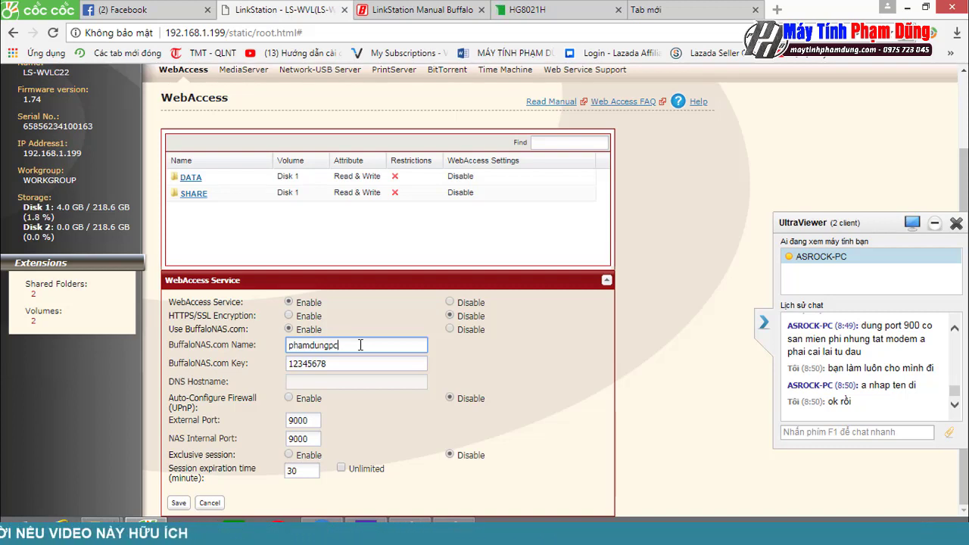
Step: Type the chat reply 'ok', which goes into a Windows Run box instead
click(868, 432)
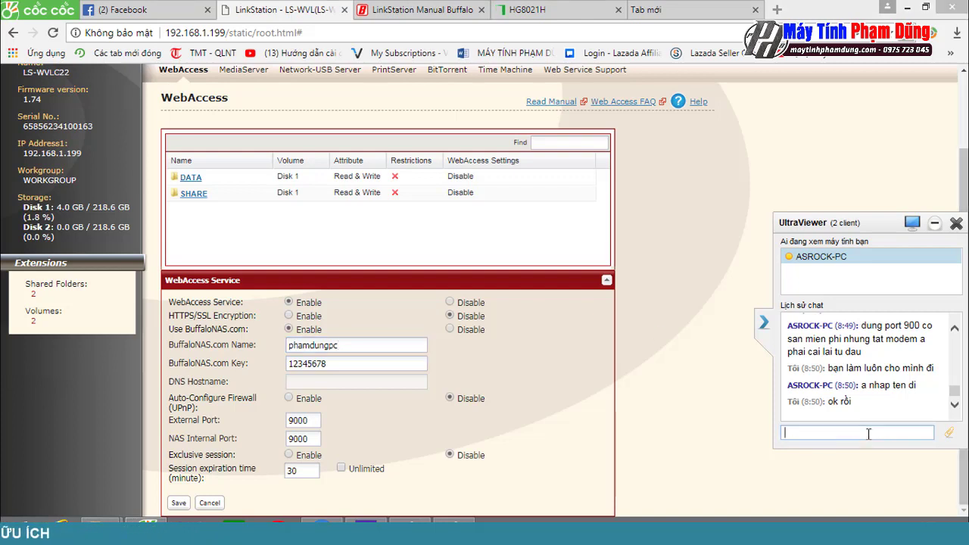
text(ok)
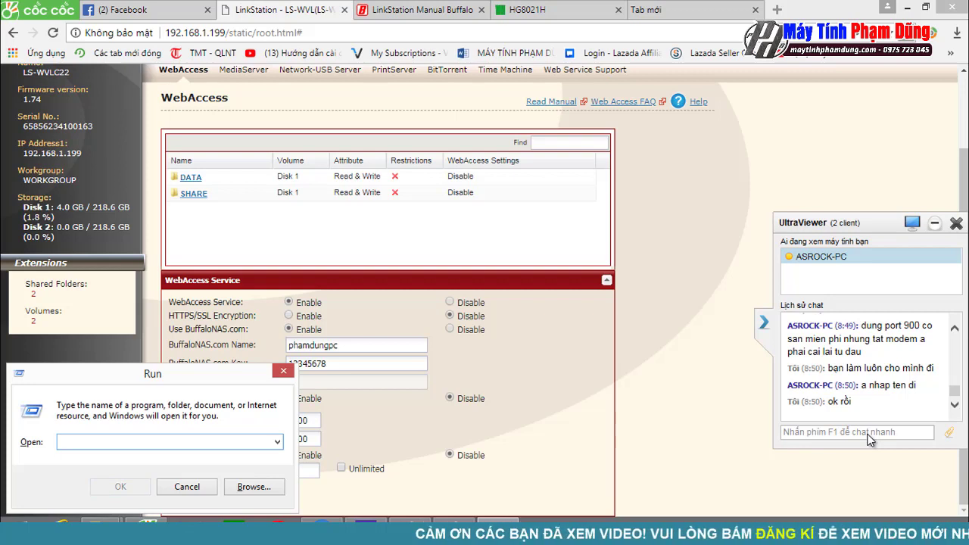
Step: Close the Run dialog, lengthen the BuffaloNAS.com key, and save the WebAccess settings again
key(Escape)
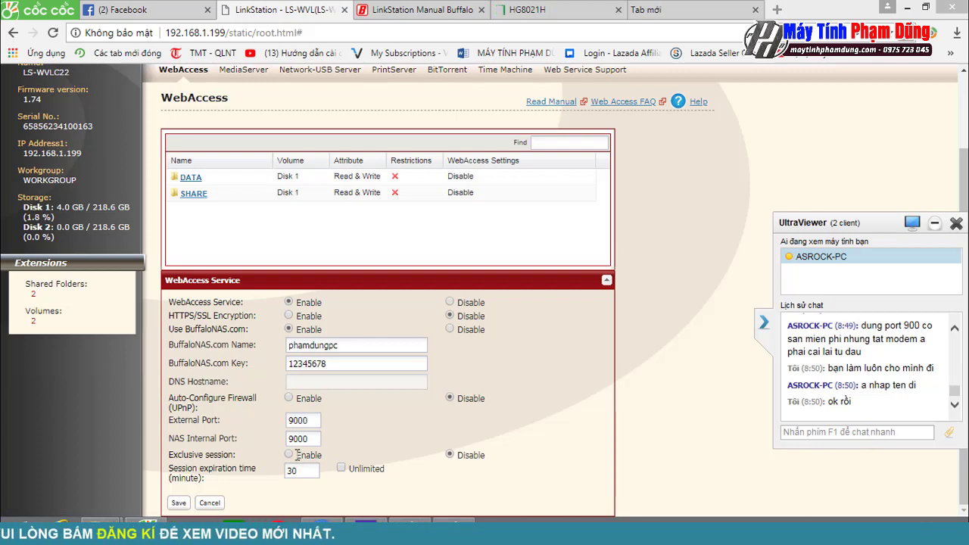
click(296, 455)
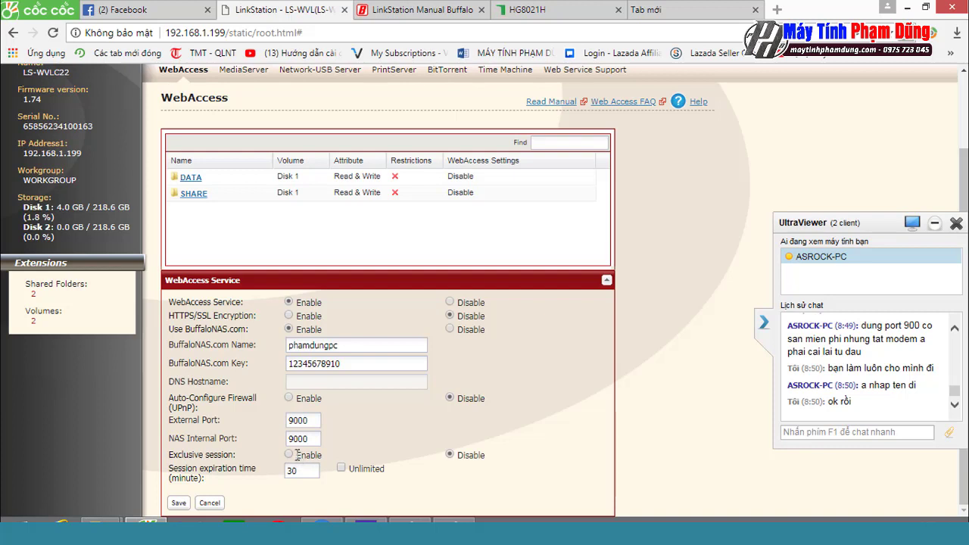
key(Return)
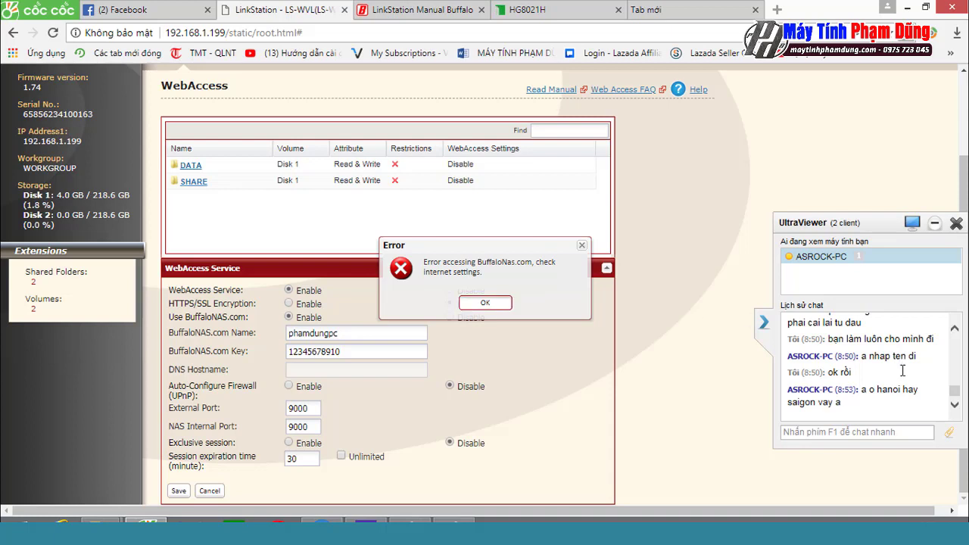
Step: Answer the remote user in the UltraViewer chat with 'hải dương'
click(807, 433)
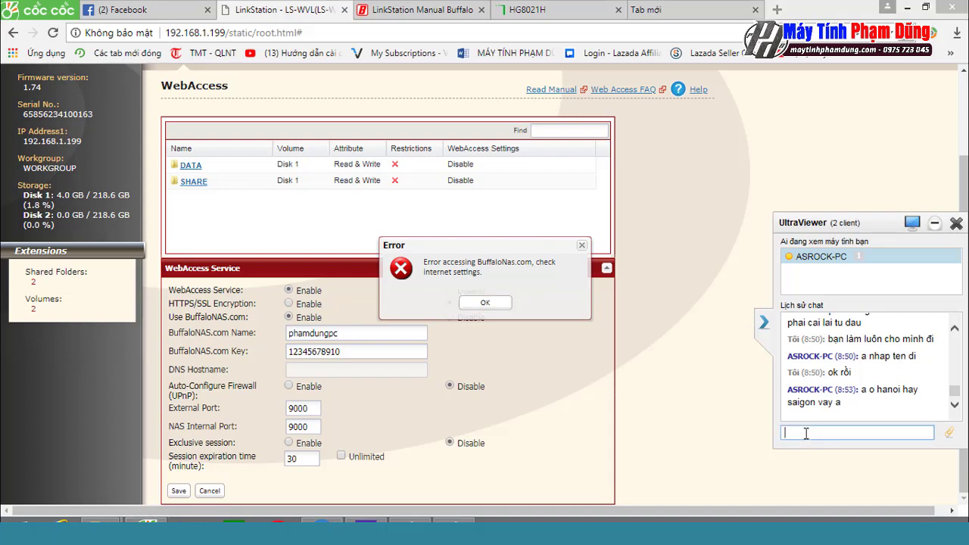
text(hải )
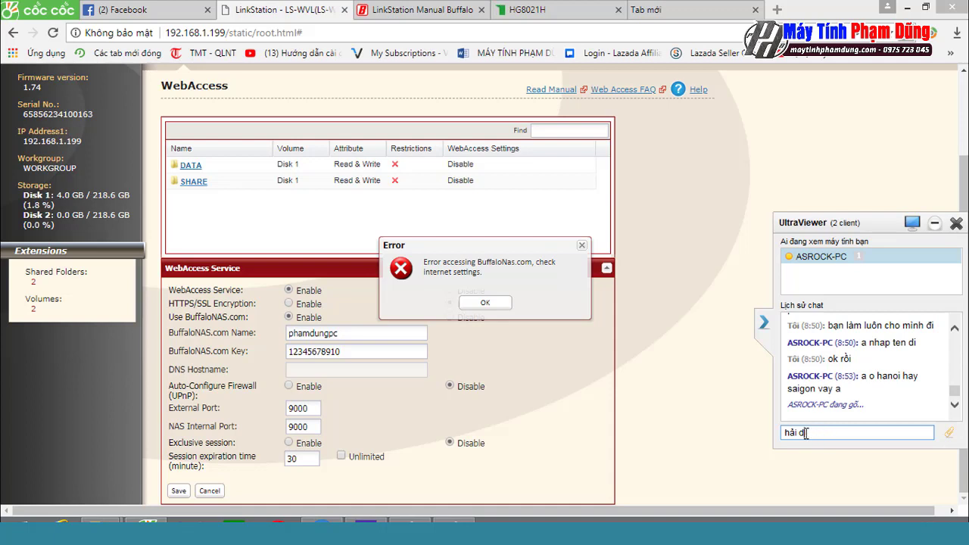
text(dương)
key(Return)
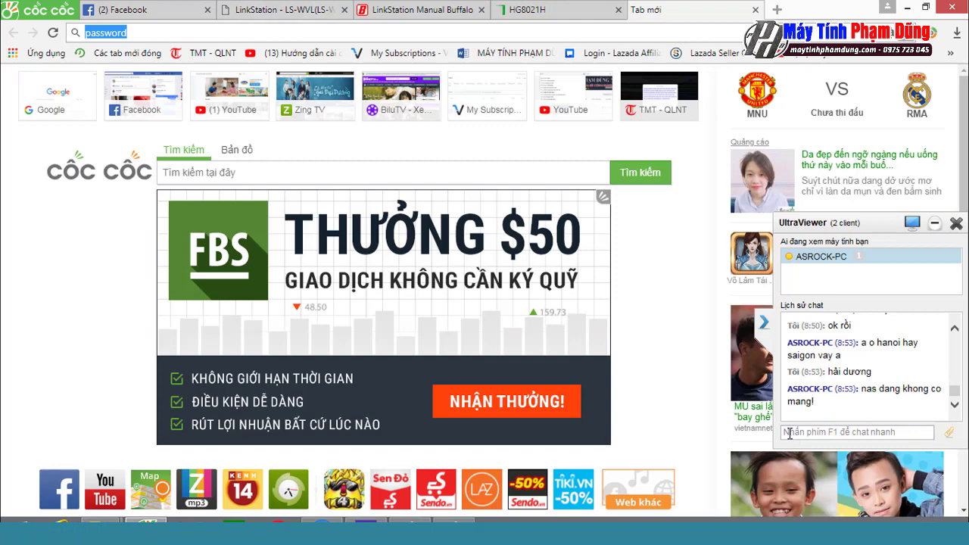
Step: Search the web for 'ts-5600d buffalotech.com' in a new Cốc Cốc tab
text(ts-)
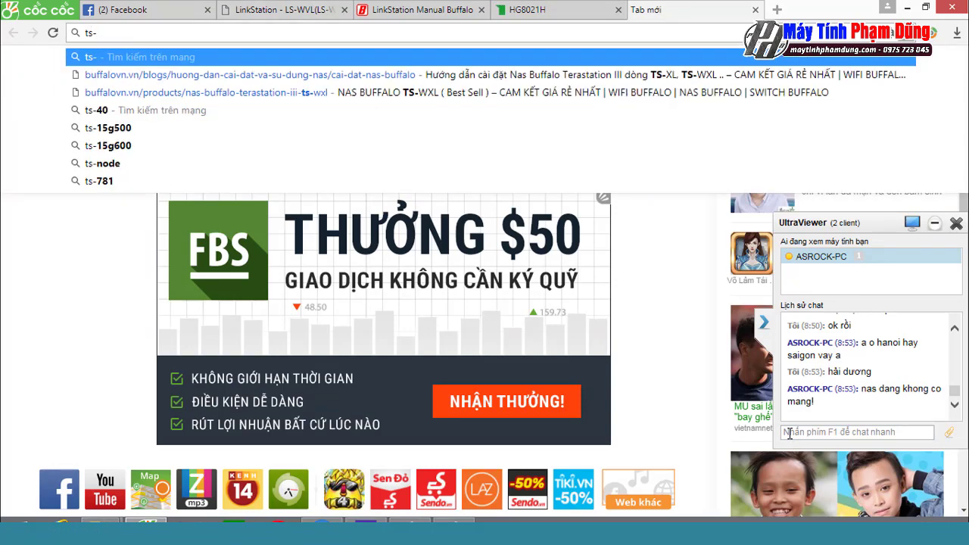
text(56)
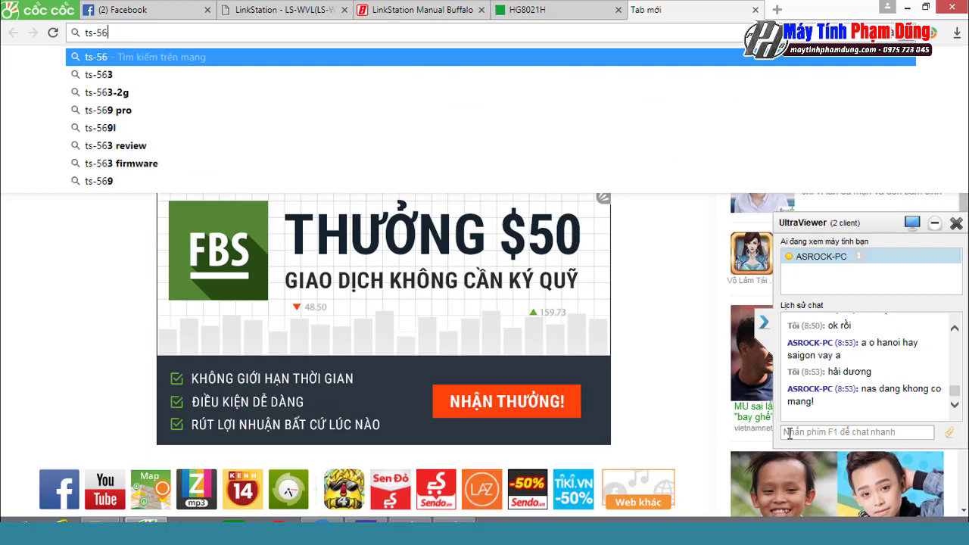
text(00d bù)
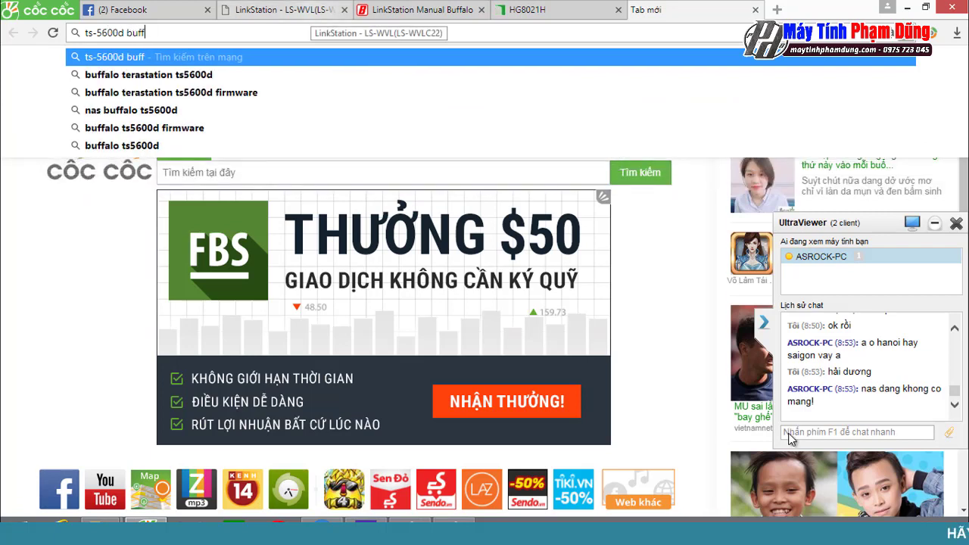
text(ffalo)
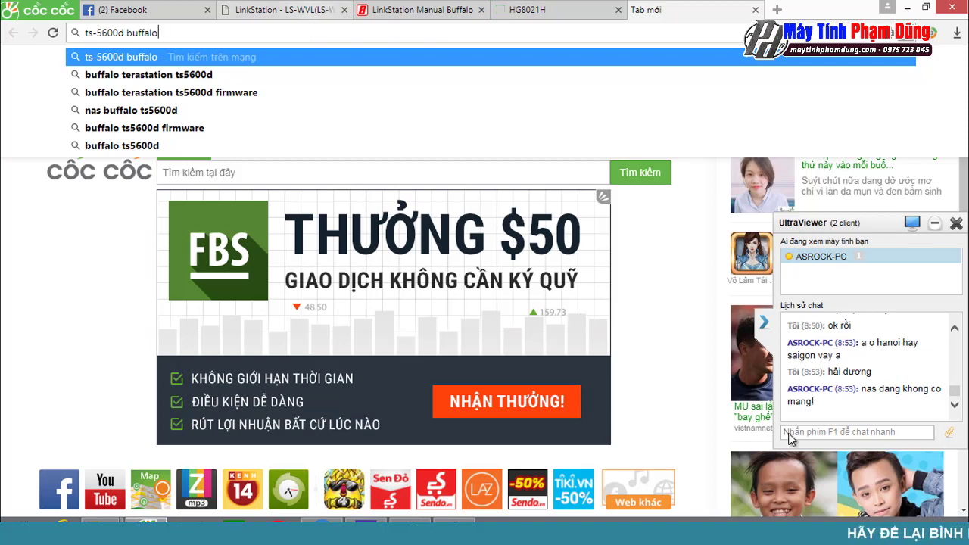
text(tech)
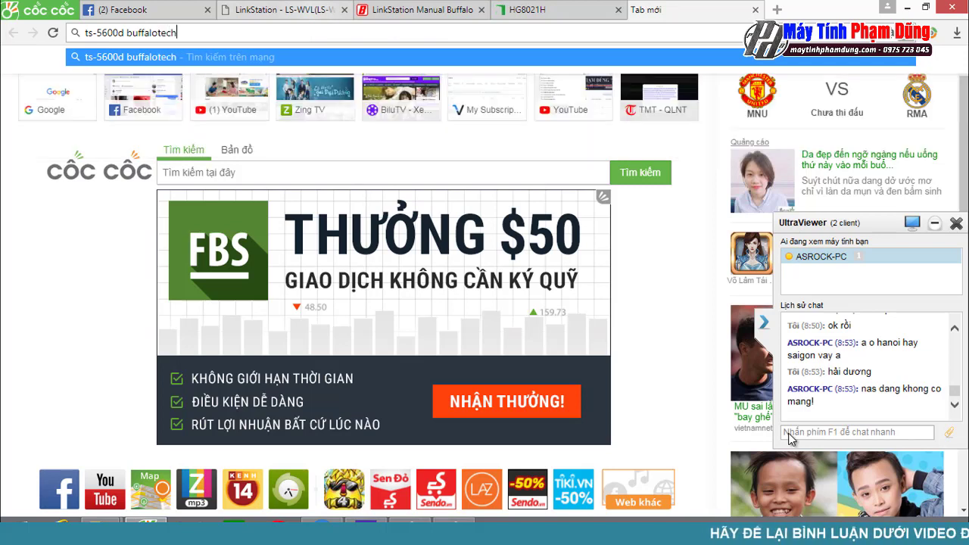
text(.com)
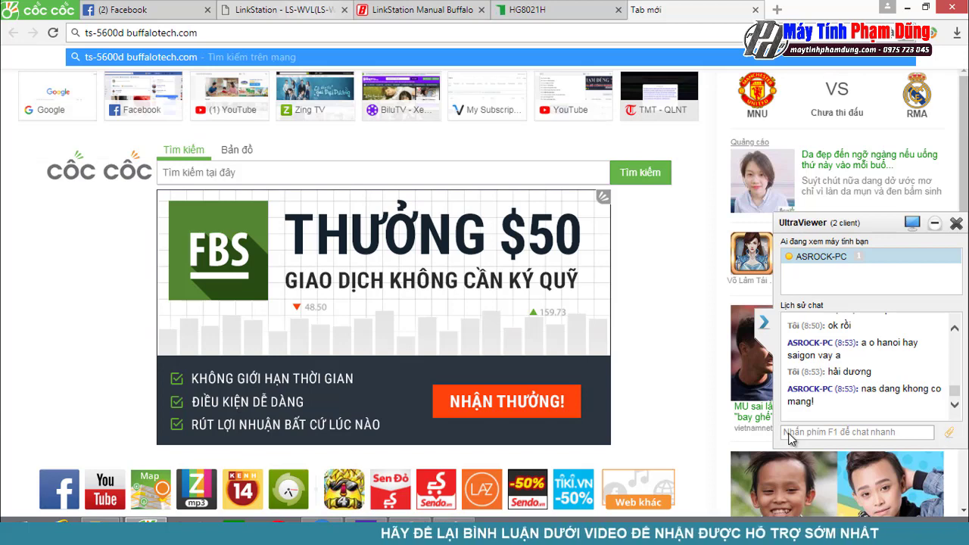
key(Return)
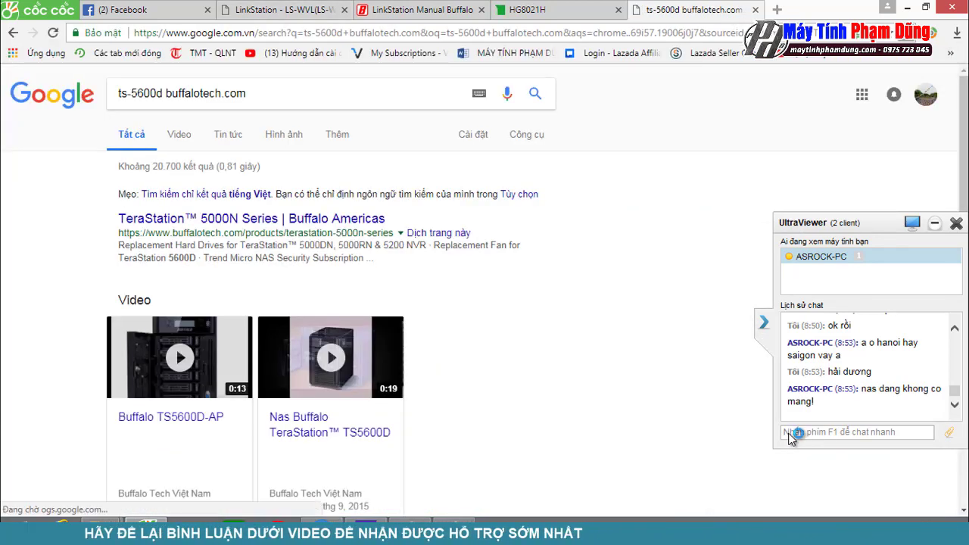
Step: Go to the TeraStation 5000N Series downloads and download NAS Navigator for Windows (nasnavi-293.zip)
scroll(789, 433, down, 2)
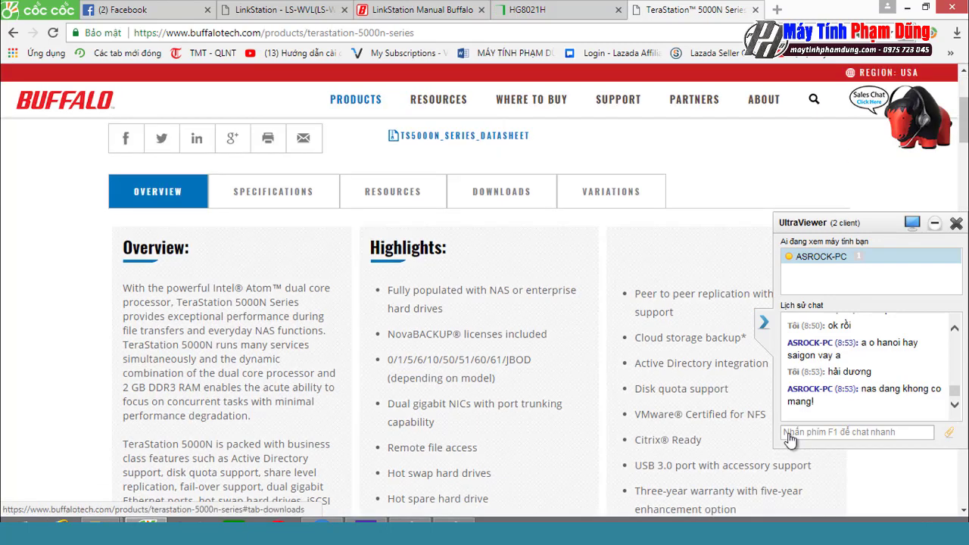
key(Return)
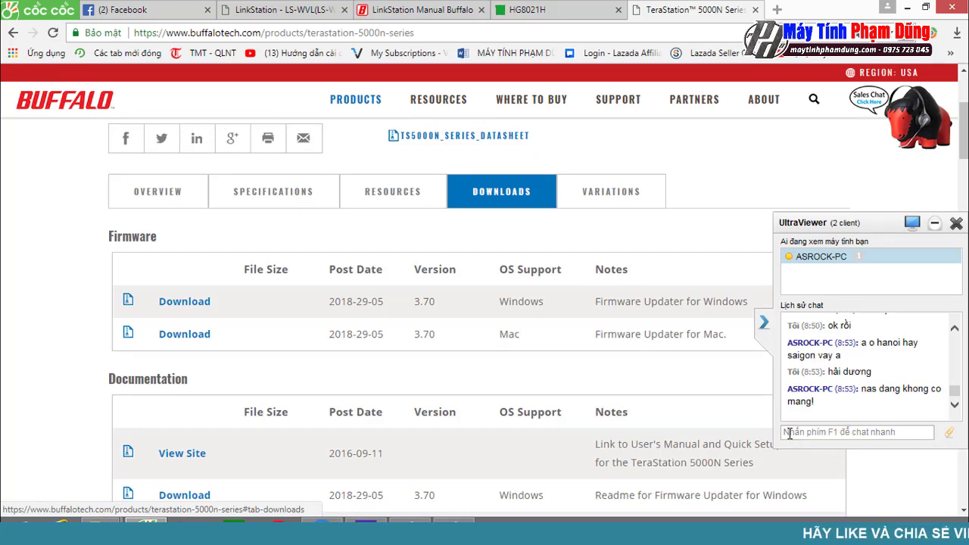
scroll(788, 437, down, 5)
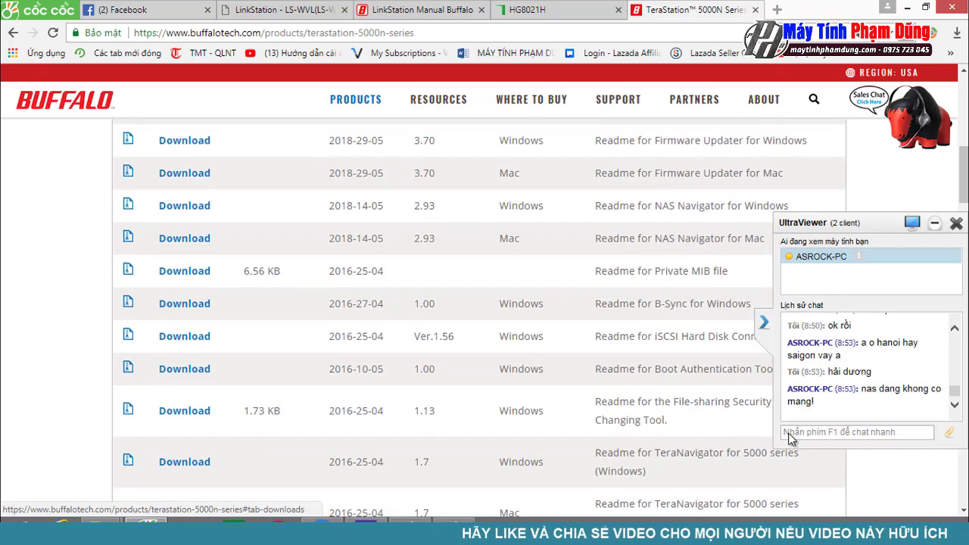
scroll(788, 438, up, 3)
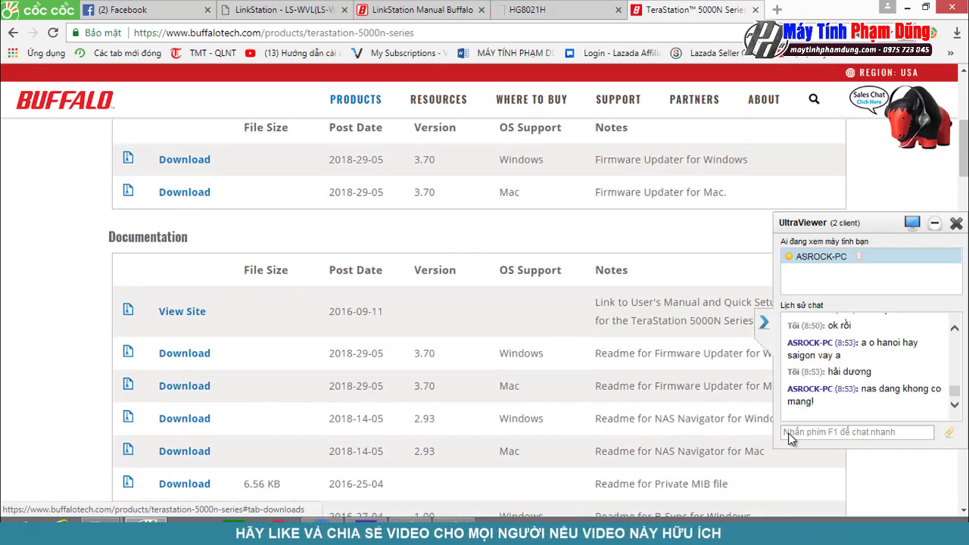
scroll(788, 437, down, 4)
scroll(788, 437, down, 9)
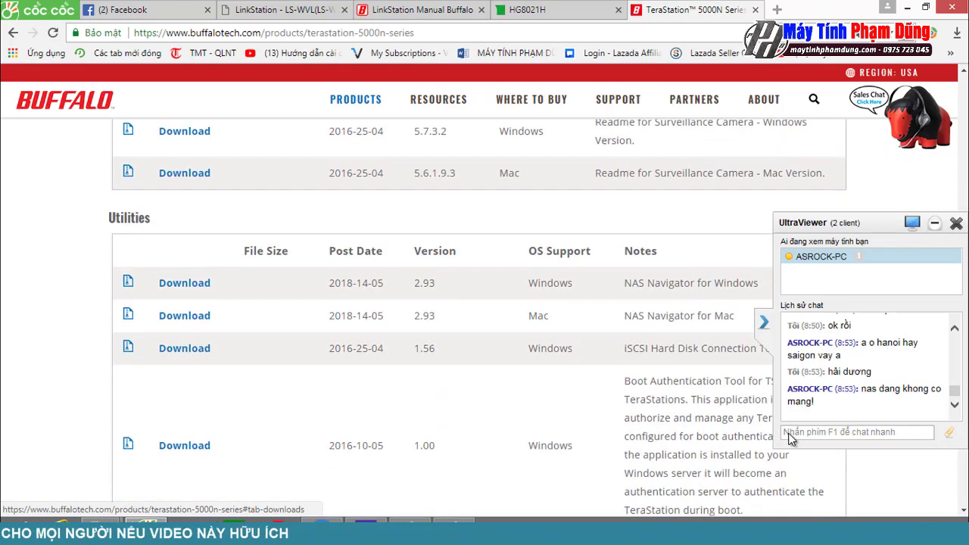
click(552, 298)
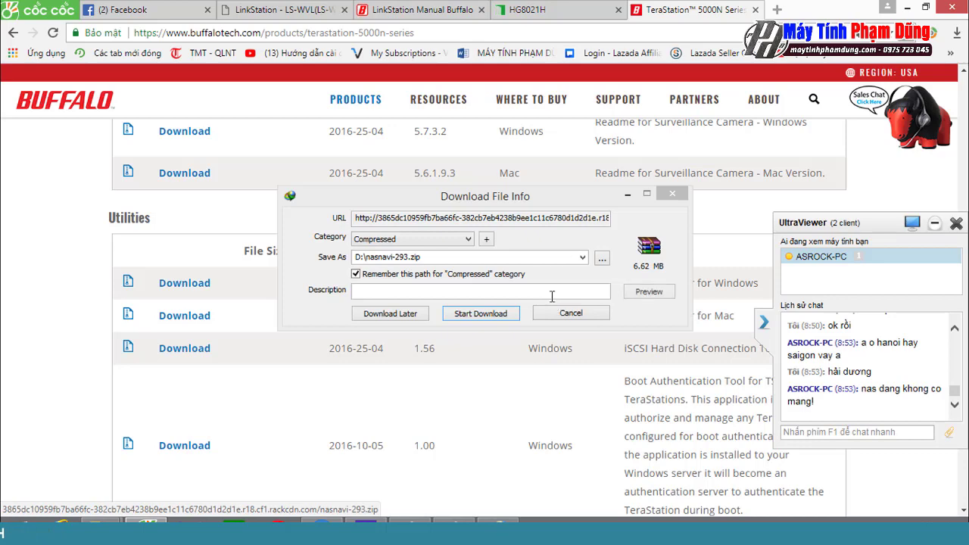
Step: Download nasnavi-293.zip, then run NASNaviInst.exe from its nasnavi-293 folder to install NAS Navigator2
key(Return)
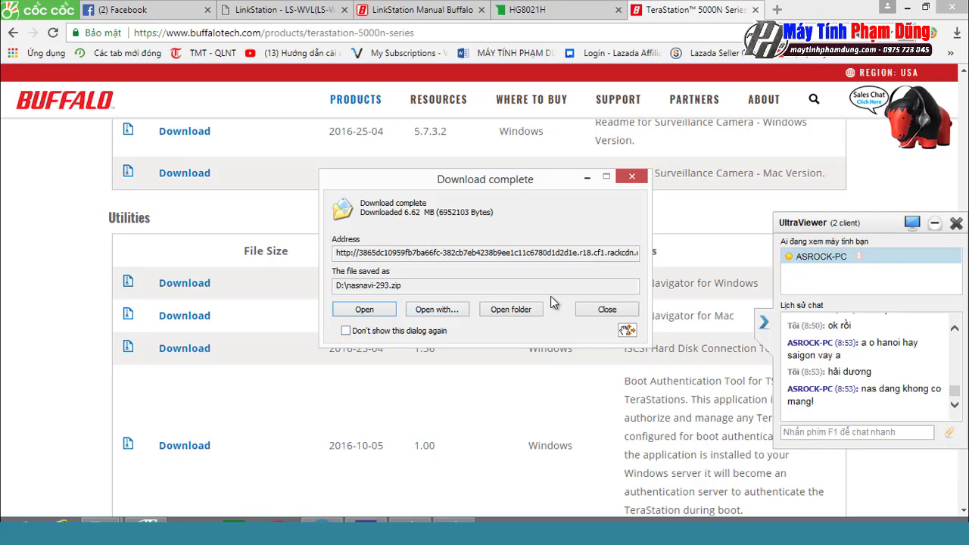
key(Return)
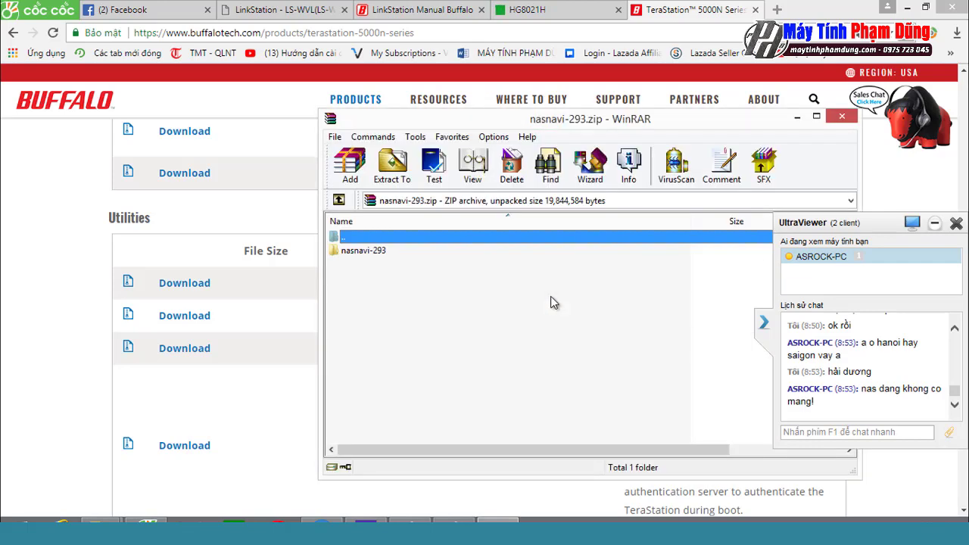
key(Down)
key(Return)
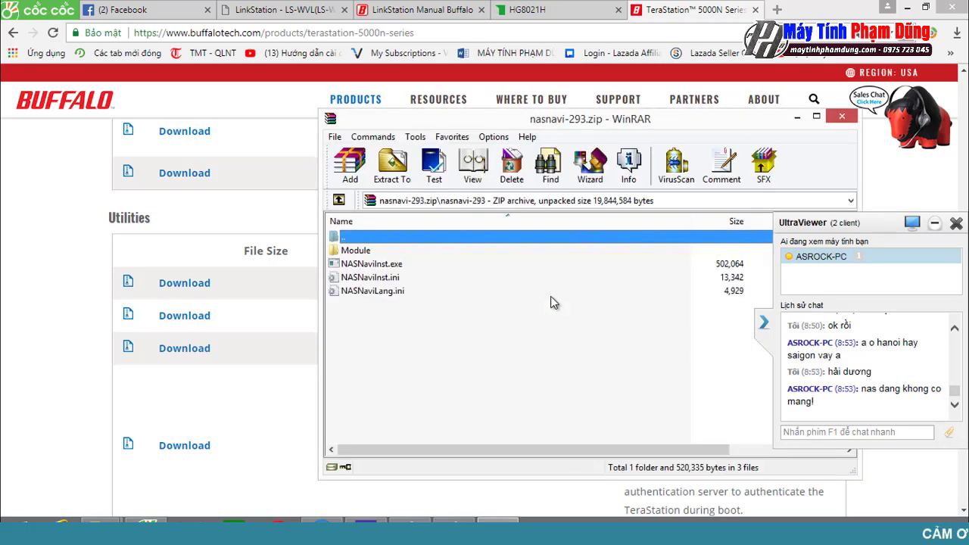
key(Down)
key(Down)
key(Return)
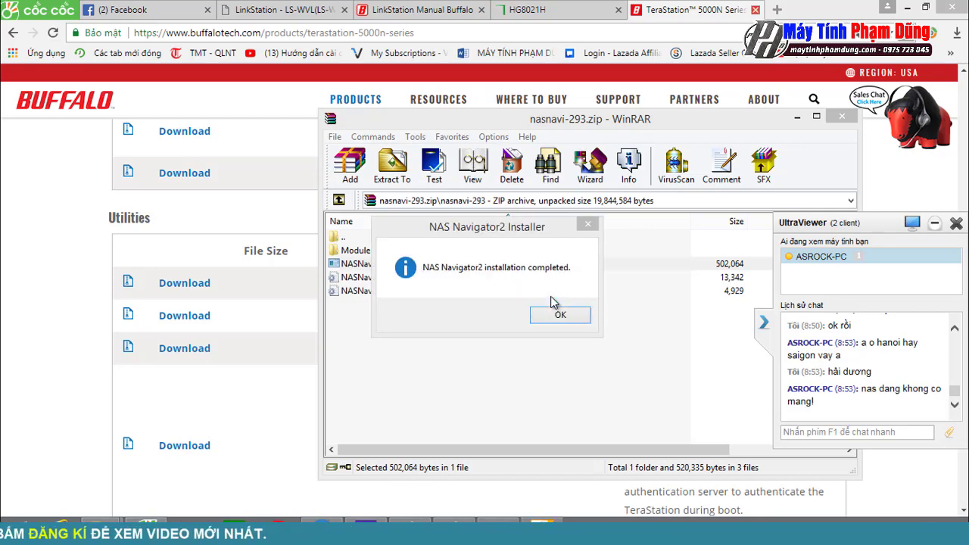
key(Return)
key(ctrl+w)
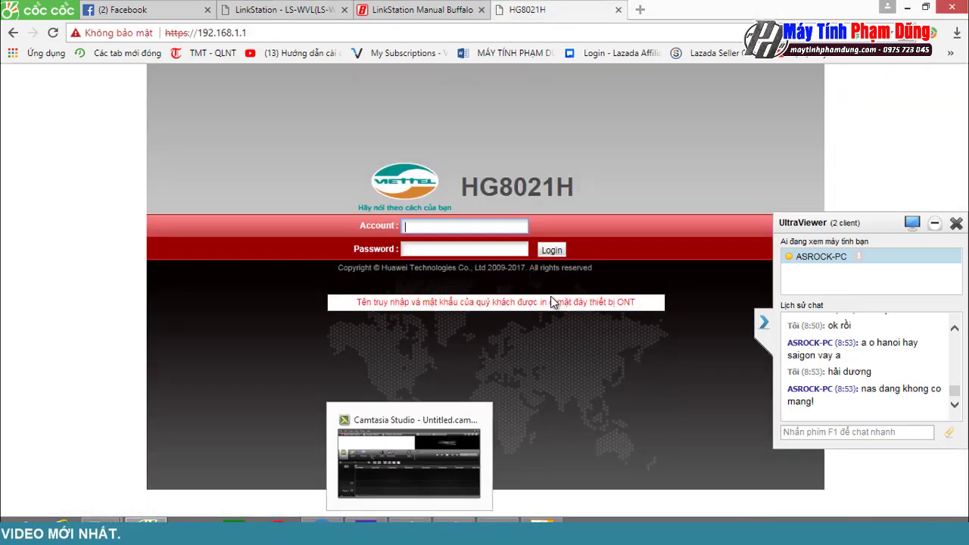
Step: Launch NAS Navigator2 to locate LS-WVLC22 at 192.168.1.199, and close both old LinkStation tabs
key(super+d)
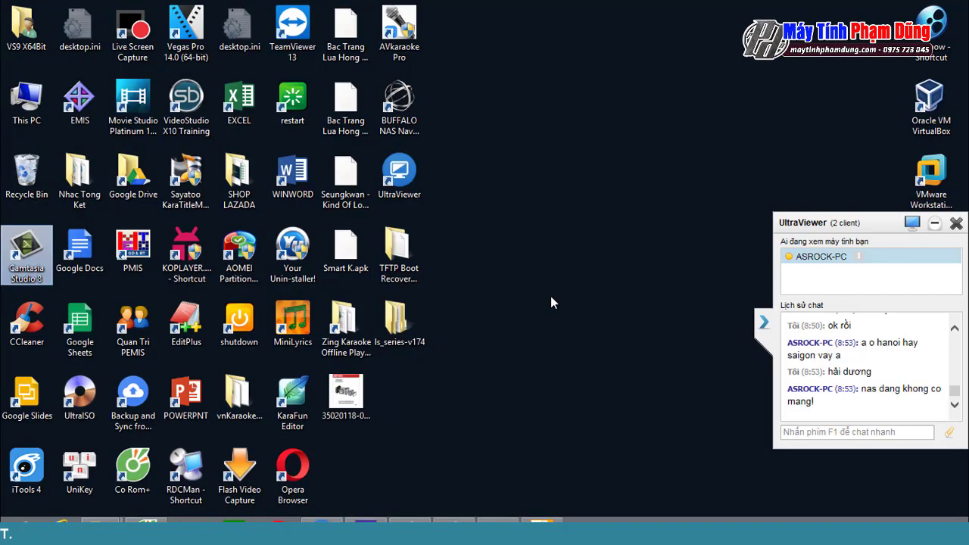
double_click(399, 106)
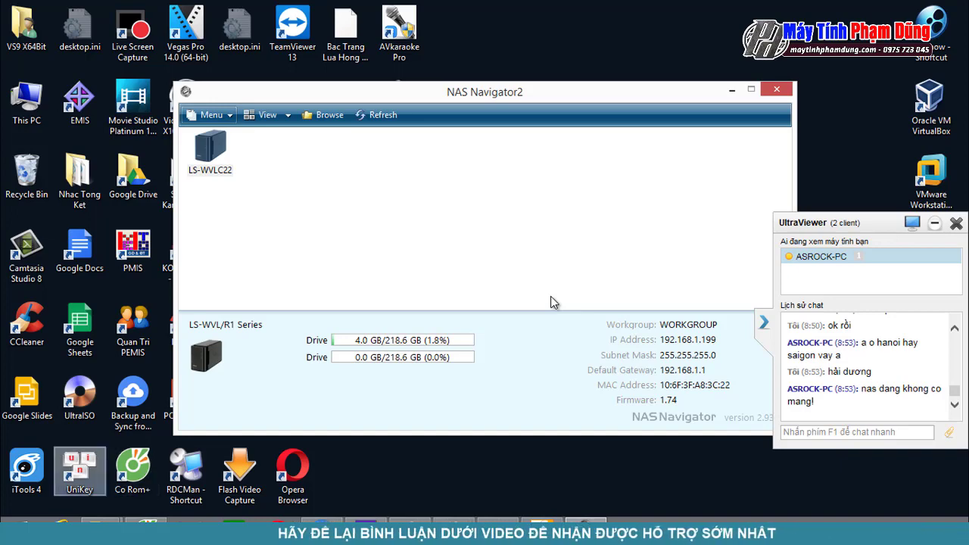
key(alt+Tab)
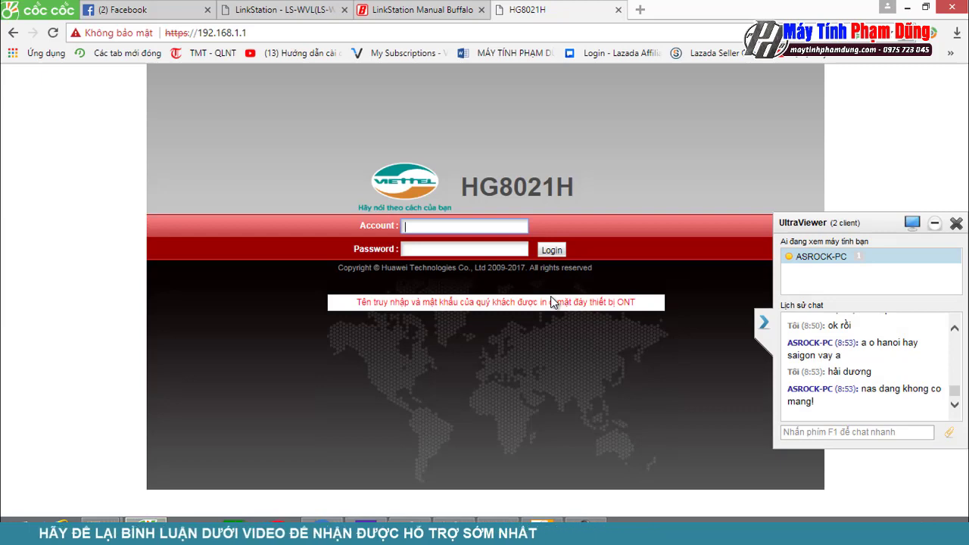
click(344, 10)
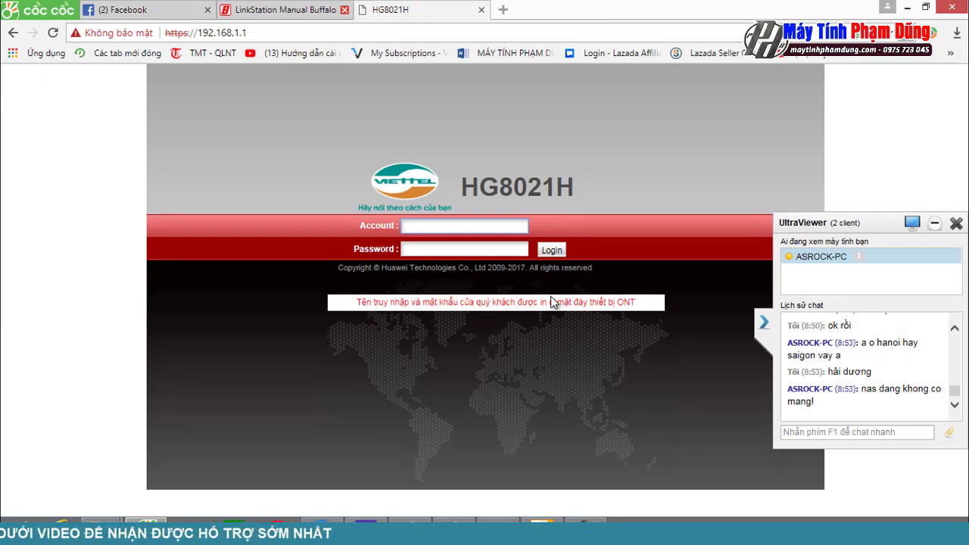
click(345, 10)
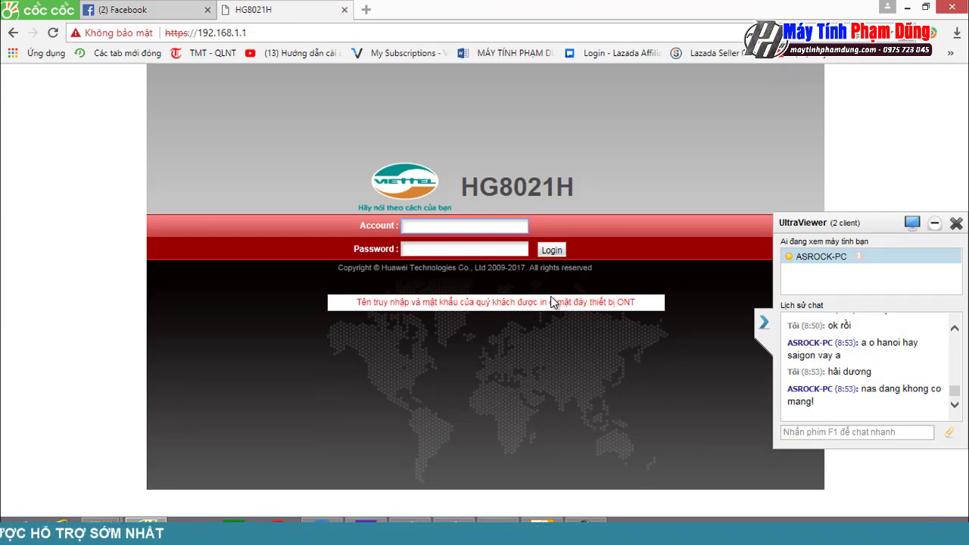
key(super+Down)
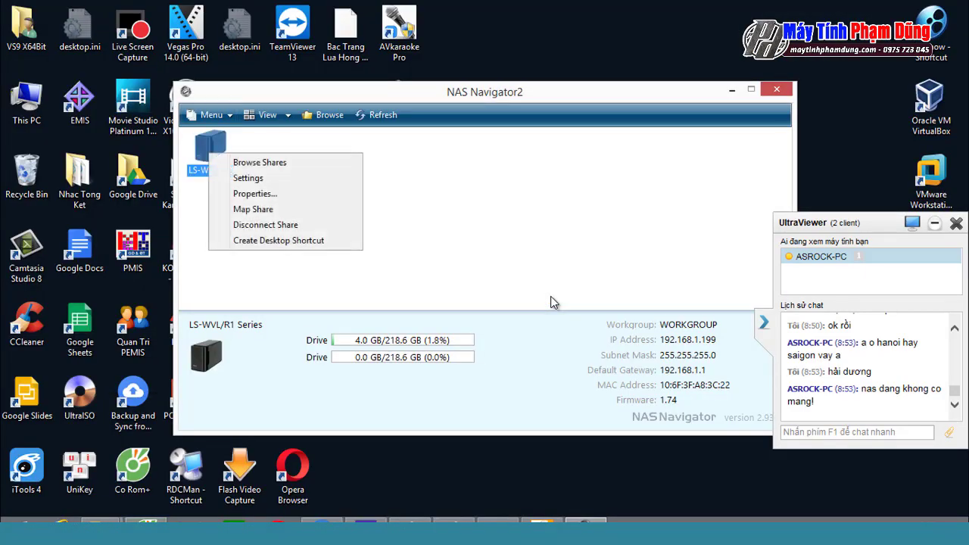
Step: Try opening the LS-WVLC22 Settings, dismiss the 'Class not registered' errors, and retry
key(Down)
key(Down)
key(Return)
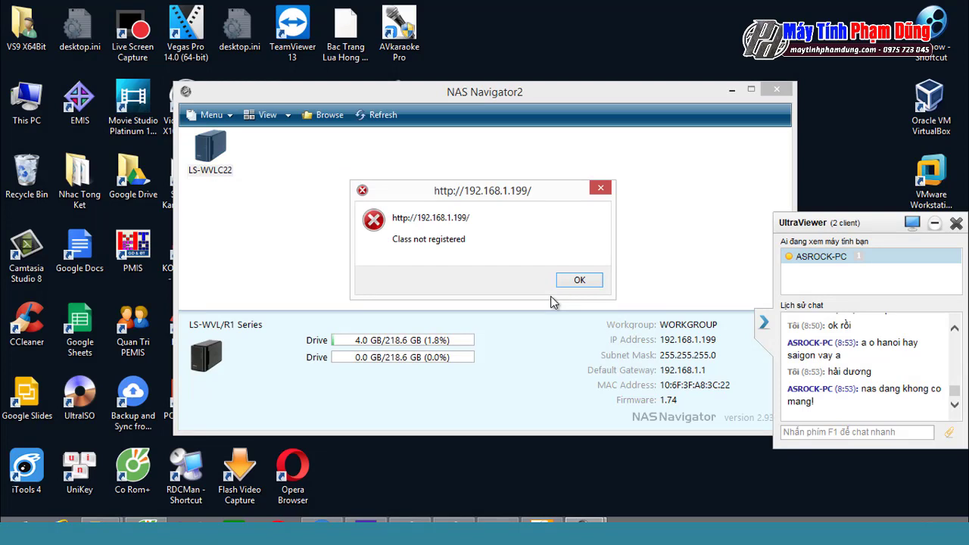
key(Return)
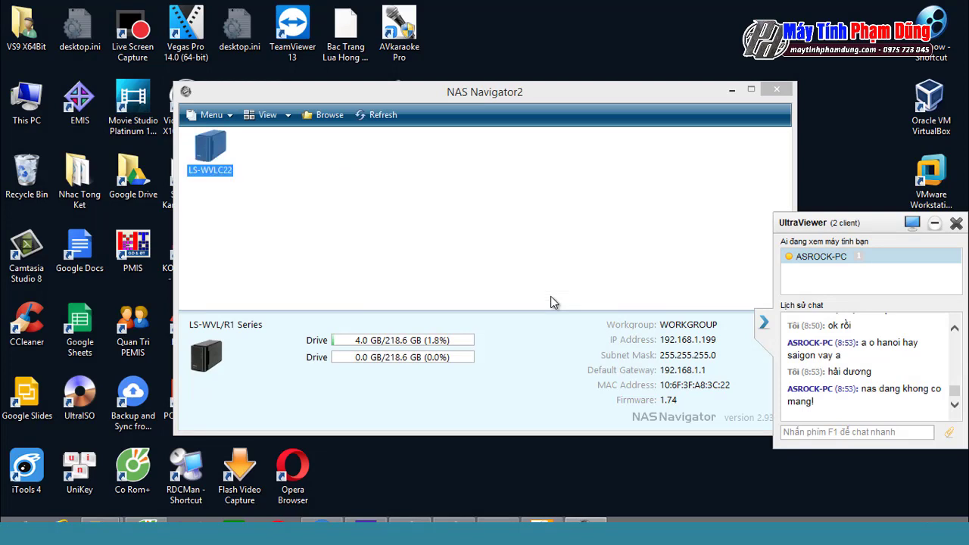
click(554, 302)
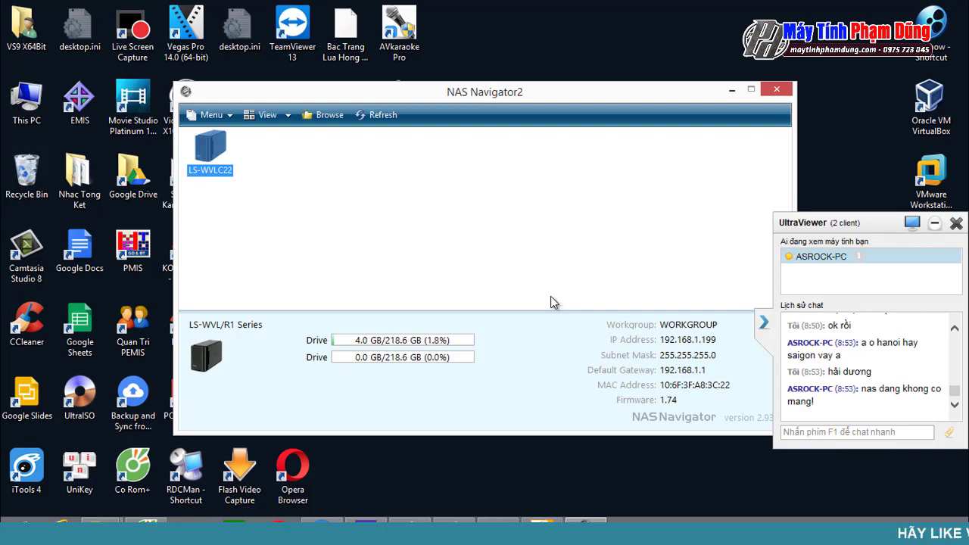
key(shift+F10)
key(Down)
key(Down)
key(Return)
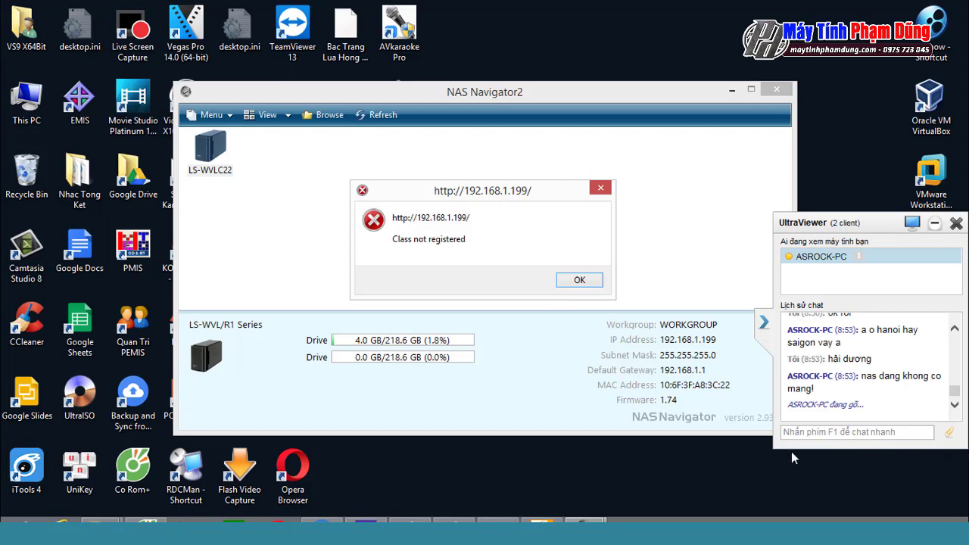
Step: Reply 'mình vẫn cắm mà' in the UltraViewer chat and dismiss the repeated errors
click(858, 433)
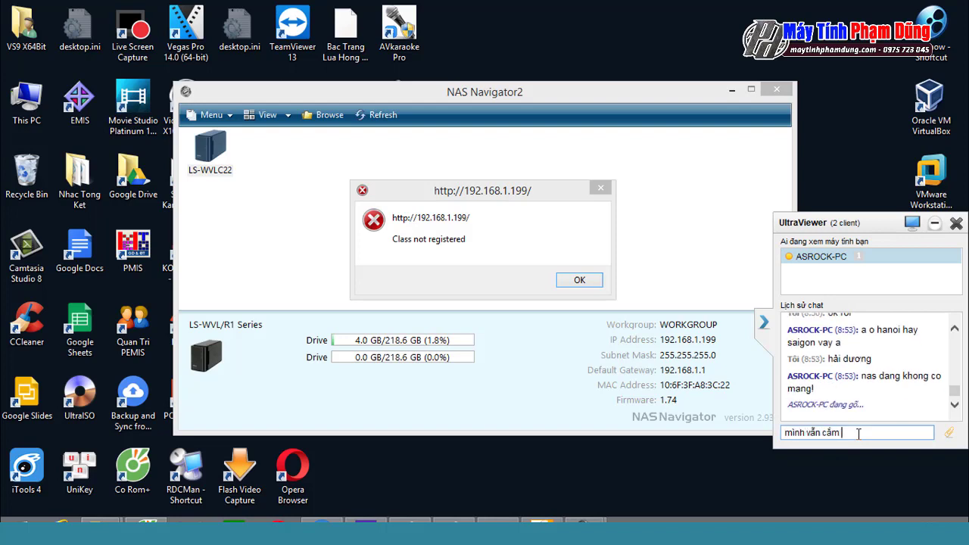
text(minh vẫn cầm mà)
key(Return)
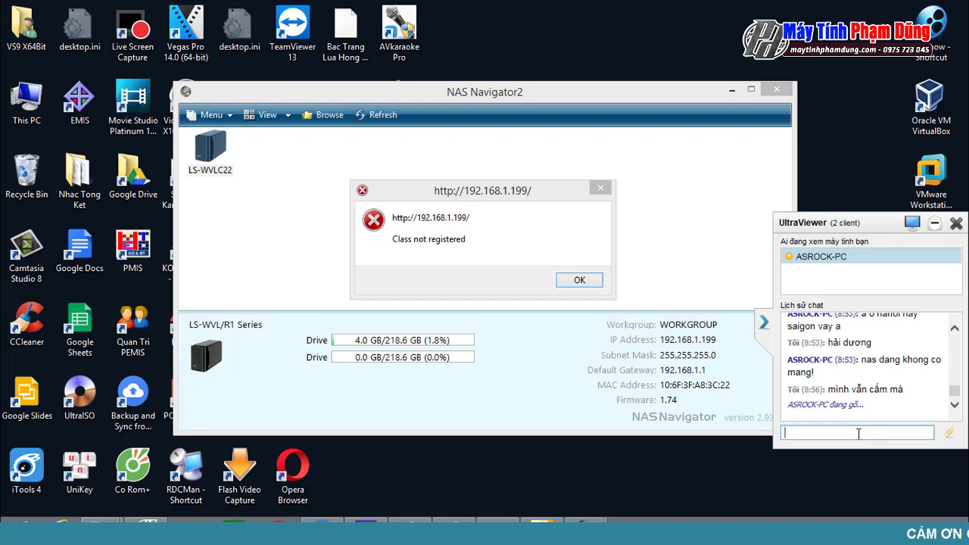
click(562, 279)
click(543, 303)
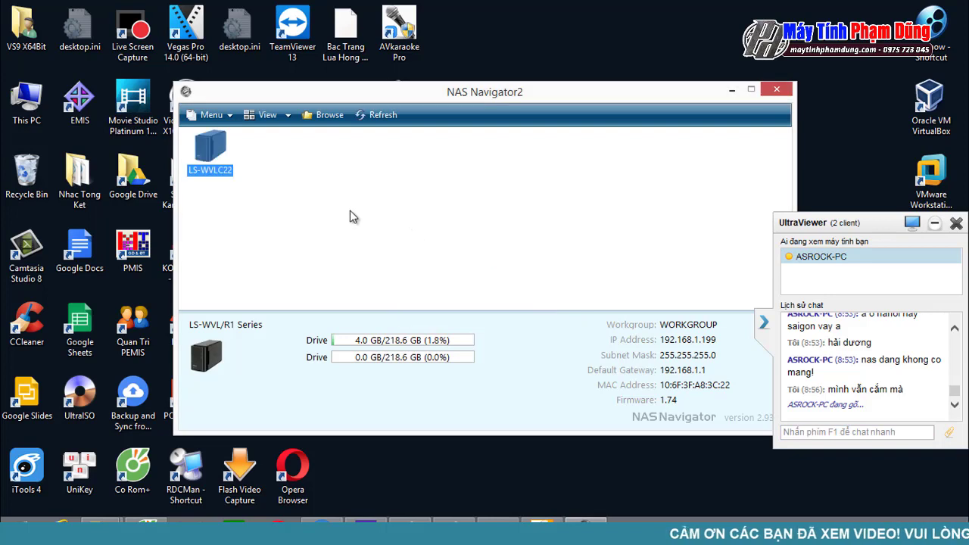
Step: Open LS-WVLC22 Properties on the IP Address tab to review its DHCP settings
right_click(220, 156)
click(260, 198)
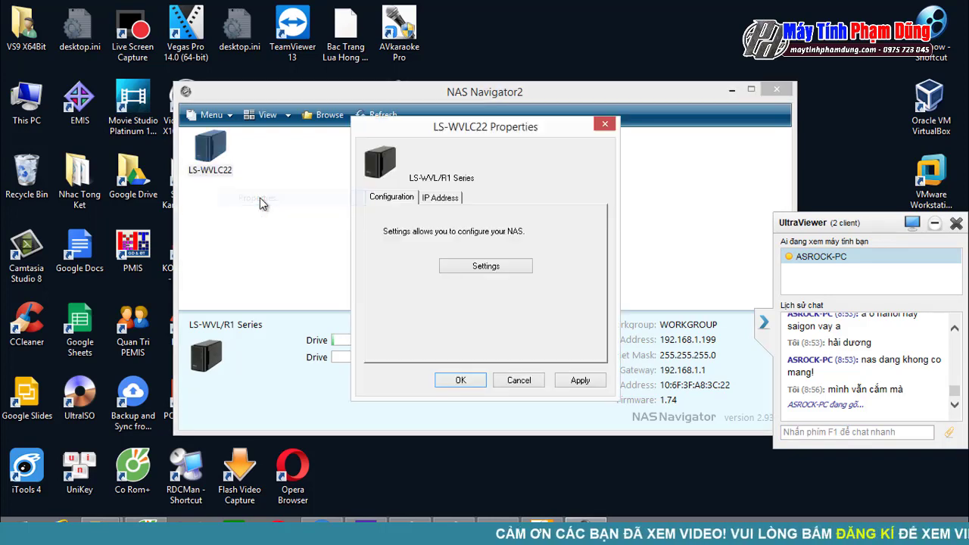
click(439, 197)
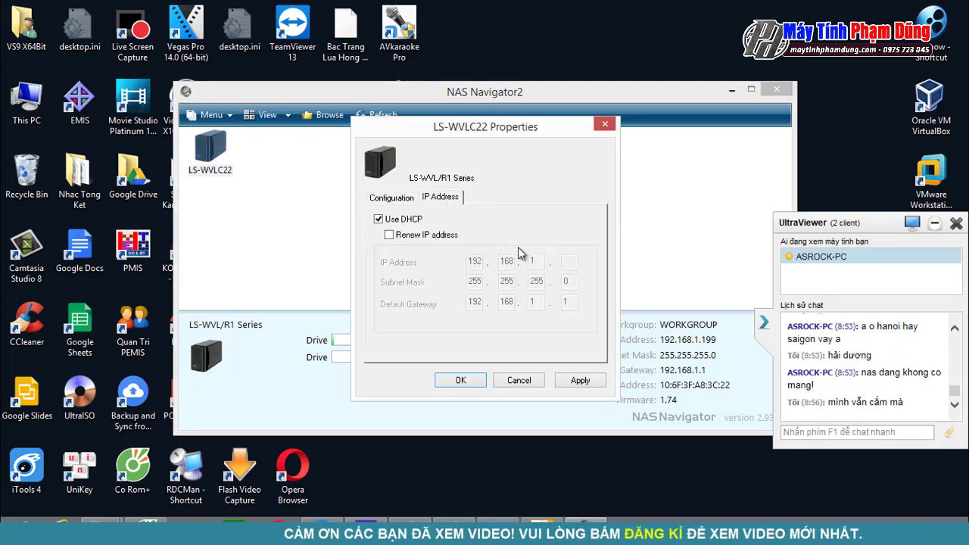
Step: Reply 'ok' and 'chờ mình chút' in the UltraViewer chat, then cancel the properties unchanged
click(843, 432)
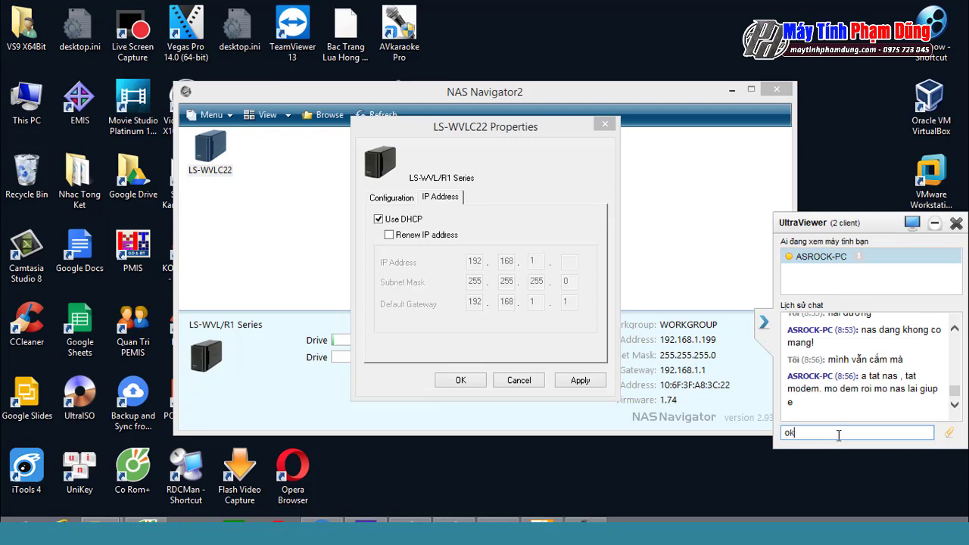
text(ok)
key(Return)
text(chờ)
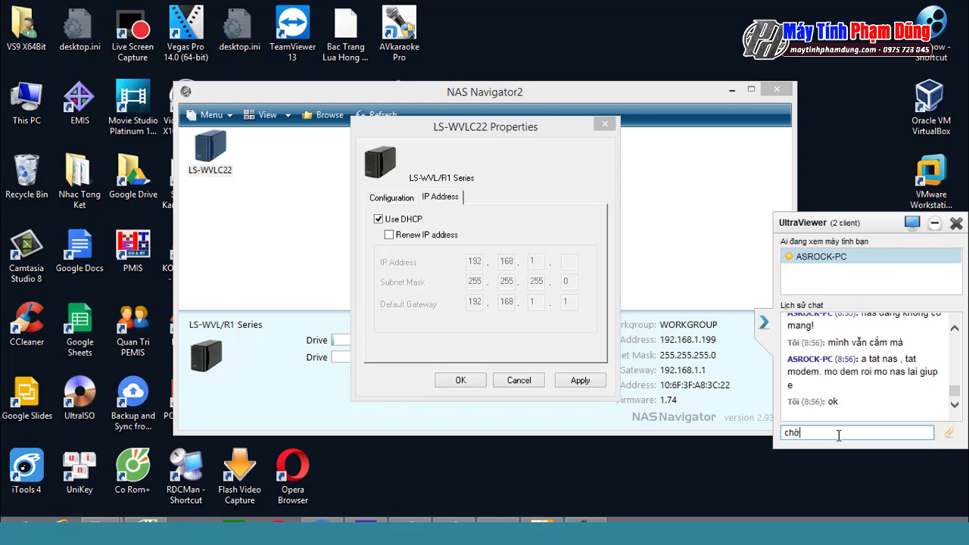
text( mình chưt)
key(Return)
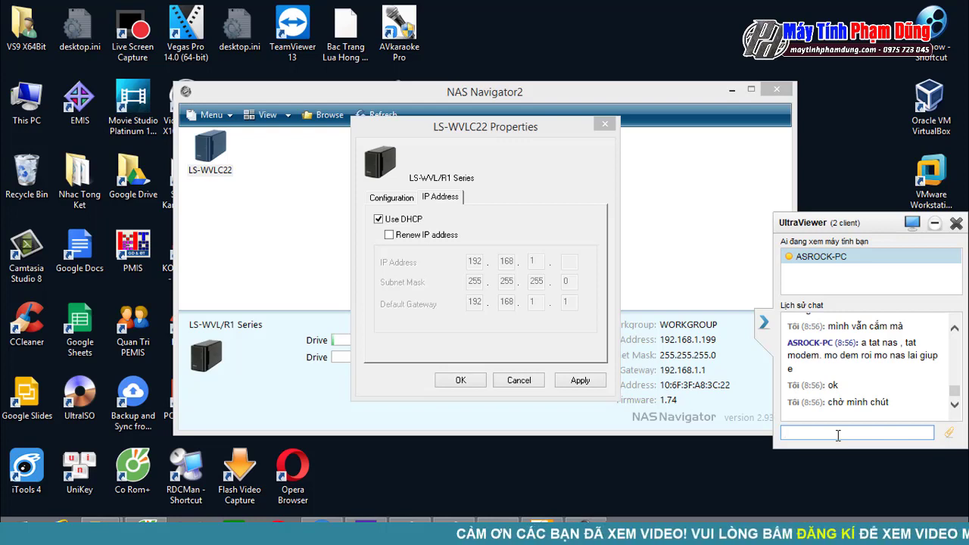
click(537, 383)
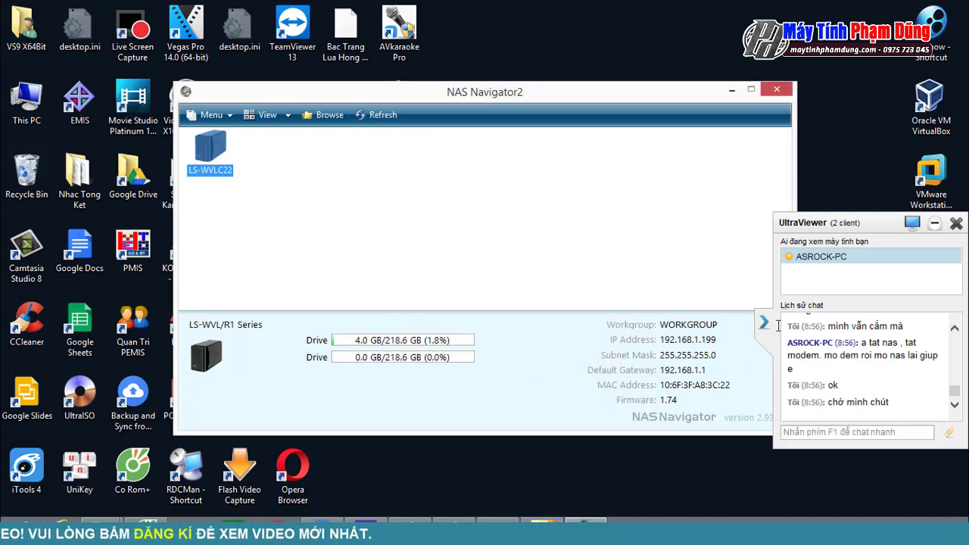
Step: Pick a different Wi-Fi network from the tray list and connect to it
click(898, 534)
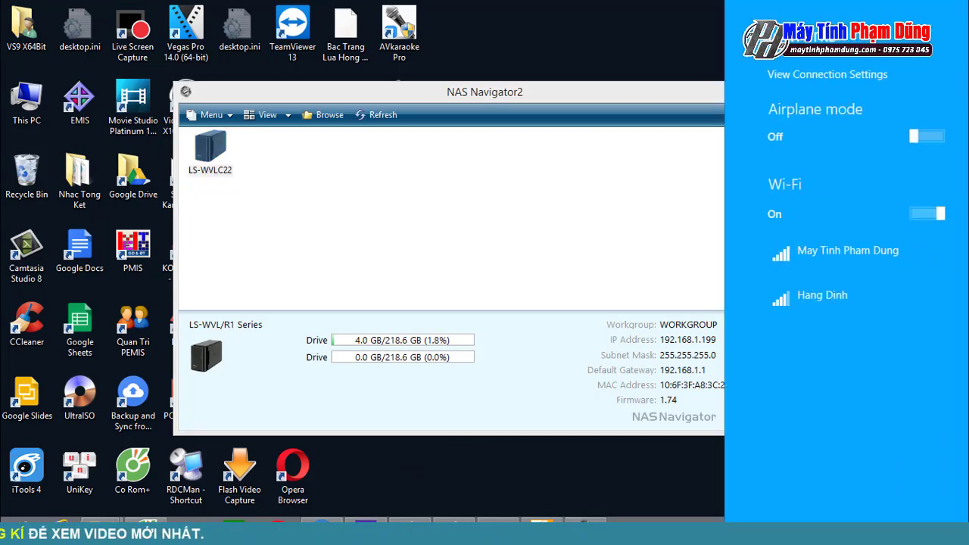
click(583, 401)
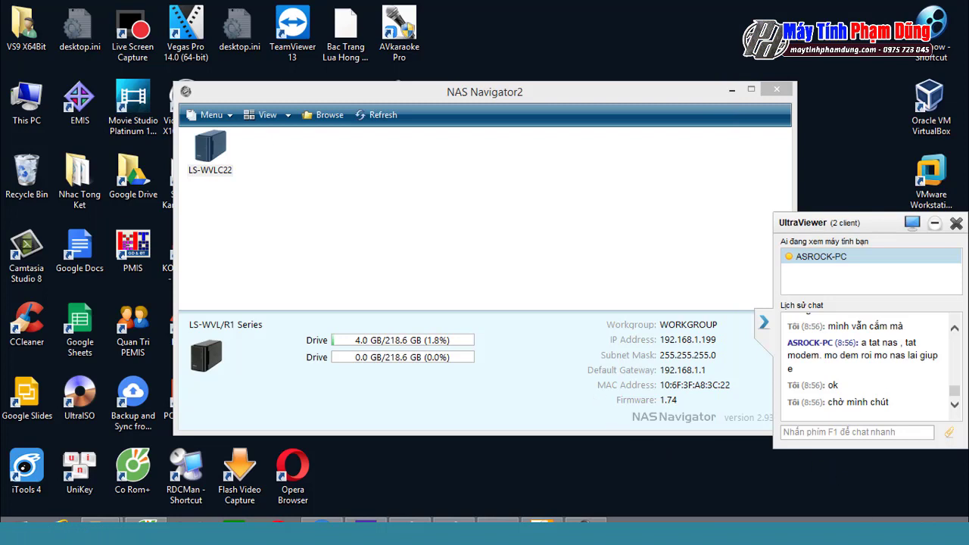
click(898, 534)
click(838, 257)
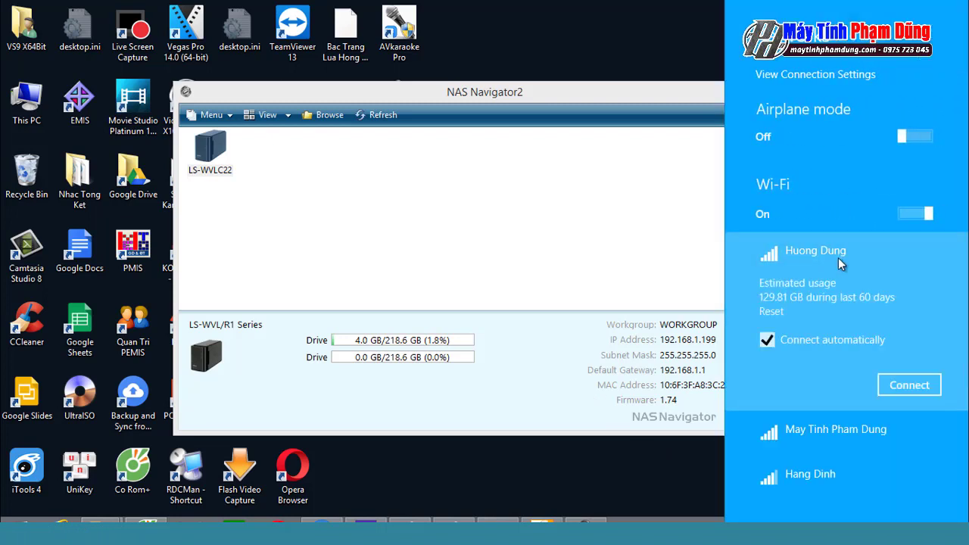
click(911, 385)
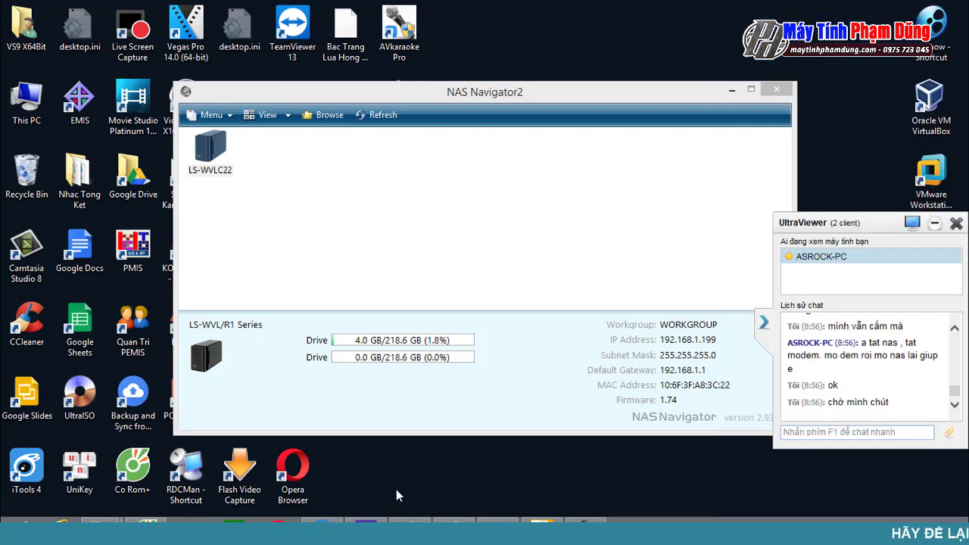
Step: Close PC settings and return to the LinkStation login page at 192.168.1.199
mouse_move(365, 525)
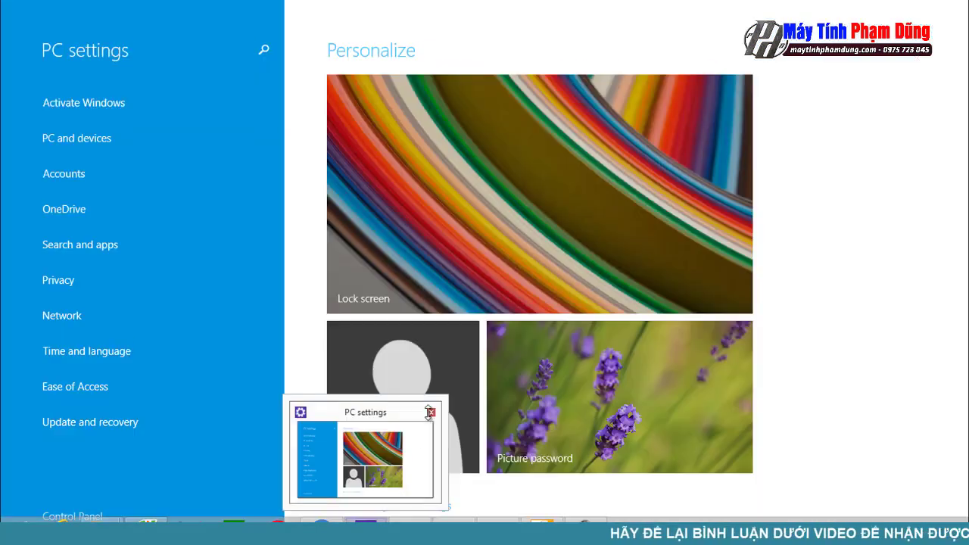
click(430, 412)
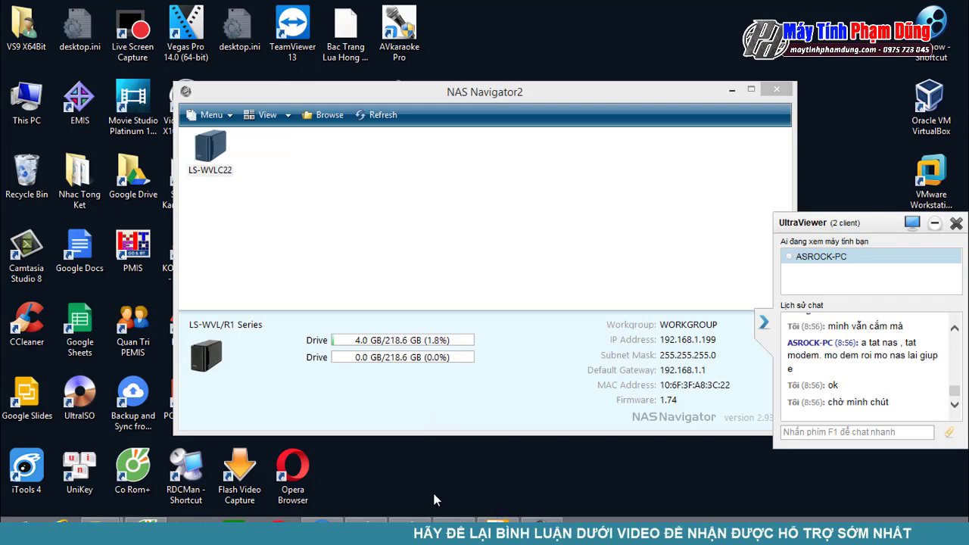
mouse_move(144, 530)
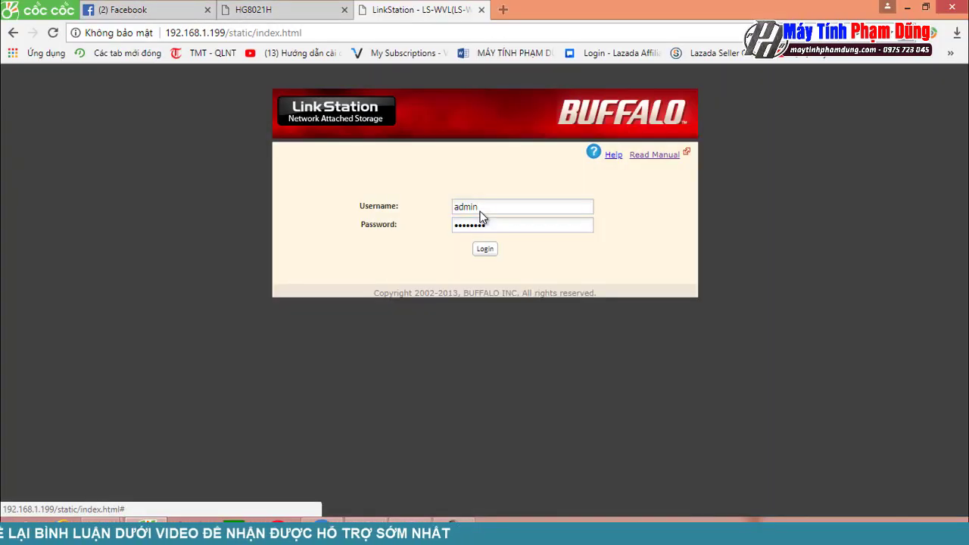
Step: Log in to LinkStation Web Admin and open Extensions > WebAccess, showing DATA and SHARE disabled
key(Return)
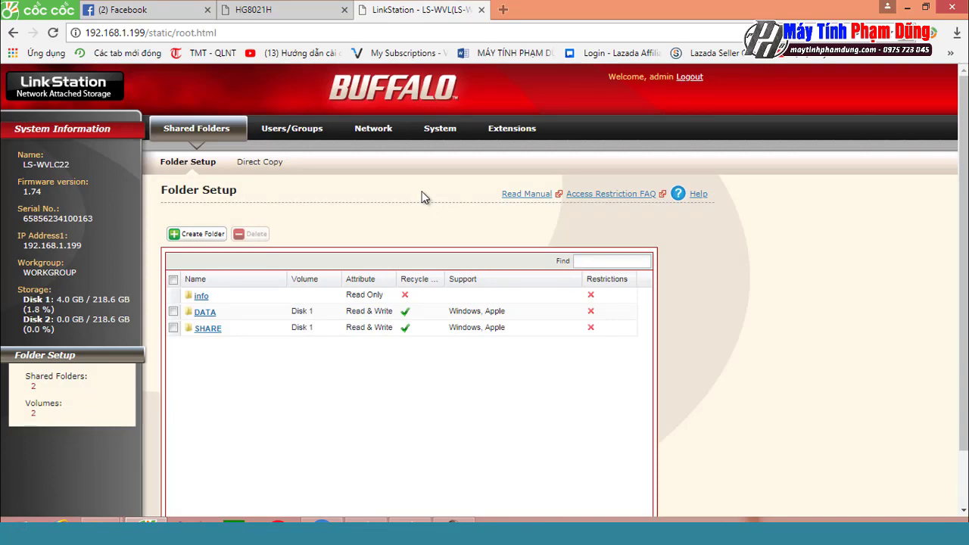
click(379, 130)
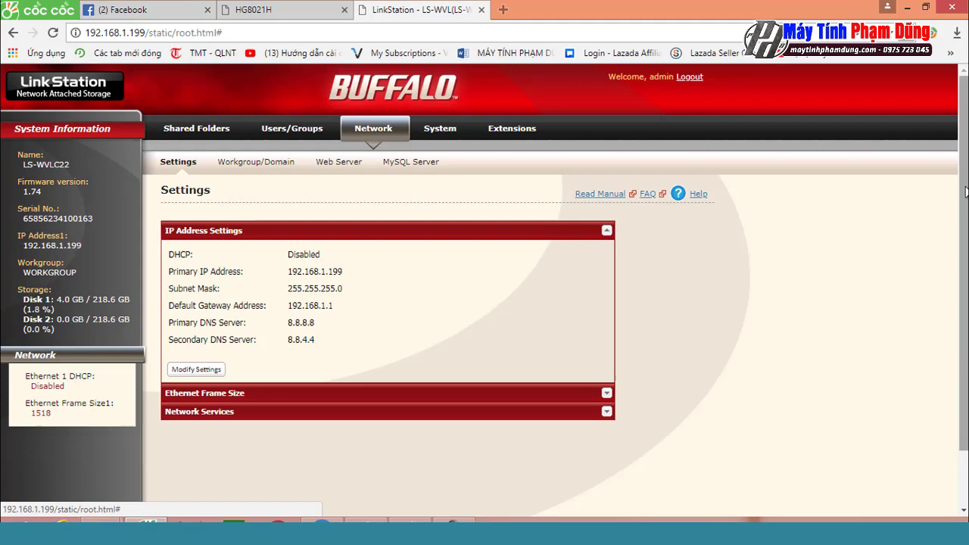
mouse_move(966, 191)
mouse_down()
mouse_move(966, 225)
mouse_move(966, 205)
mouse_up()
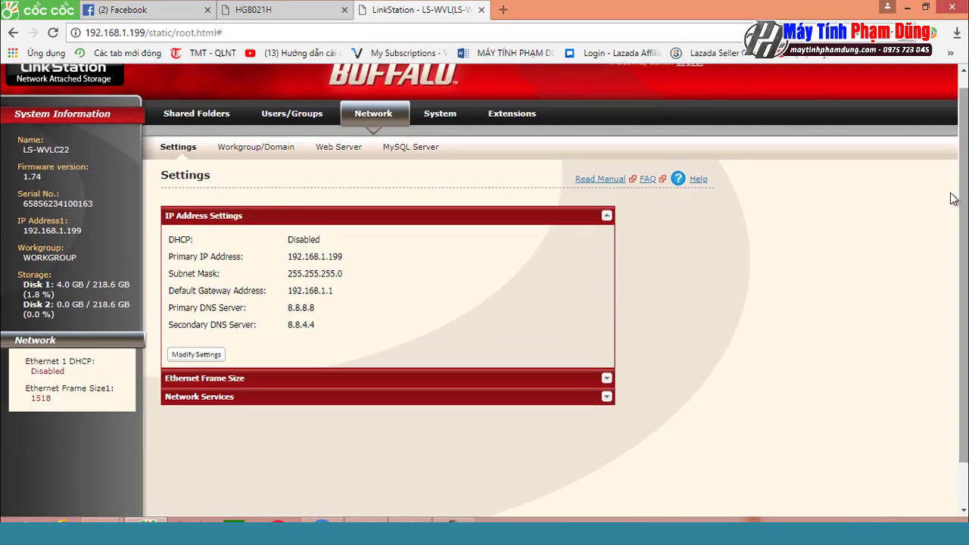
click(496, 118)
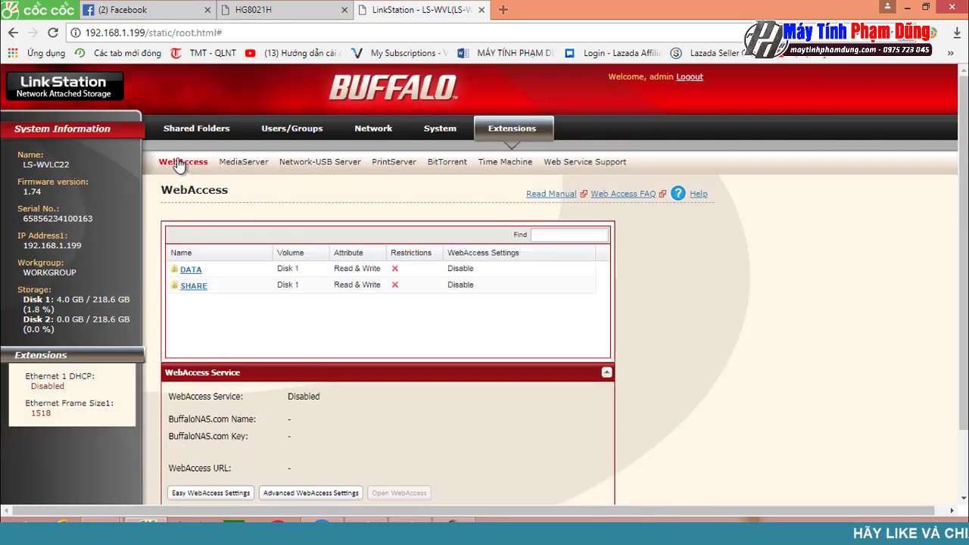
click(134, 8)
click(424, 9)
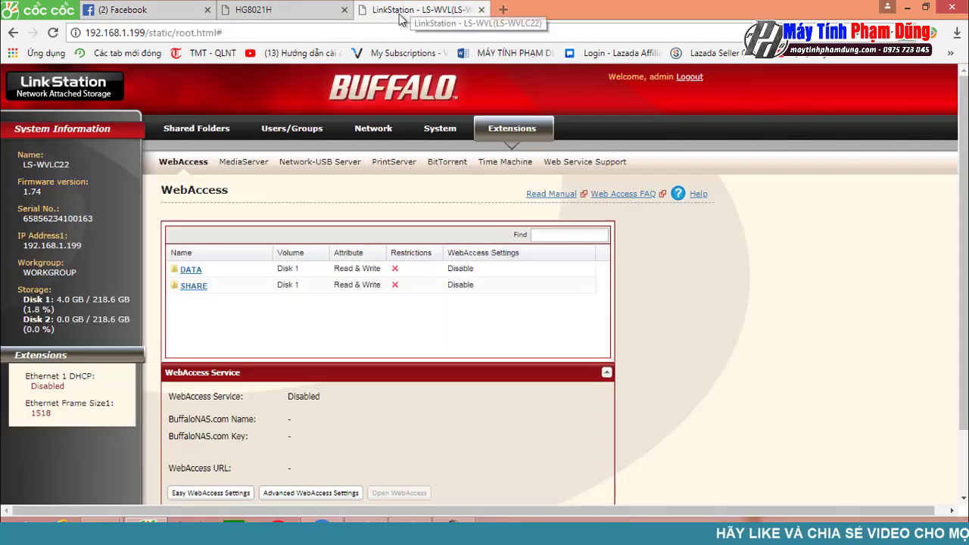
scroll(634, 365, down, 1)
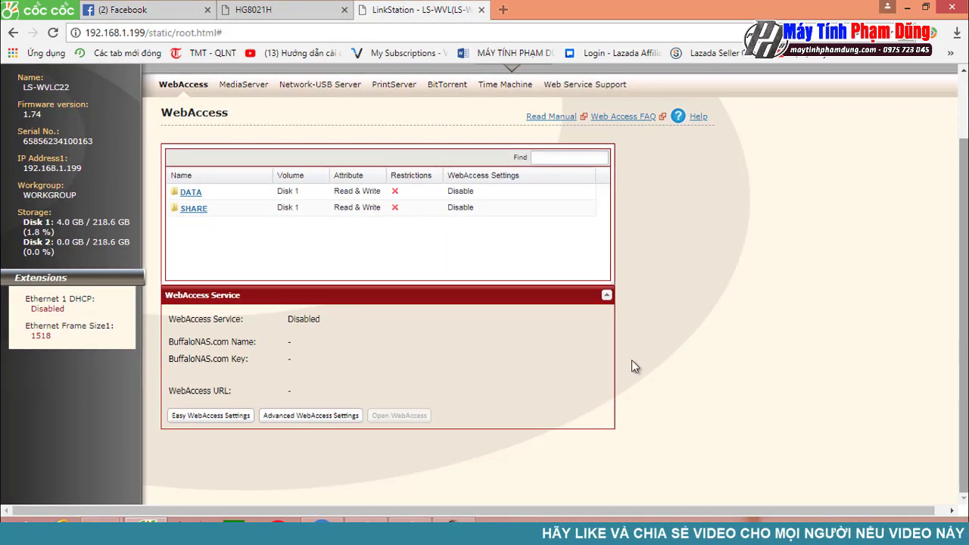
Step: Enable WebAccess and BuffaloNAS.com with a name and key, ports 9000, and save
click(309, 415)
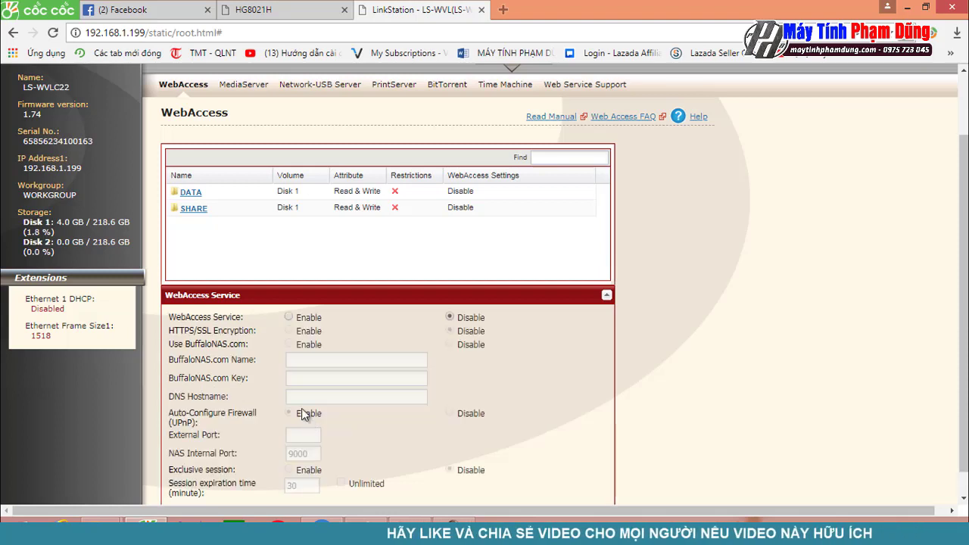
click(289, 317)
click(301, 346)
click(300, 360)
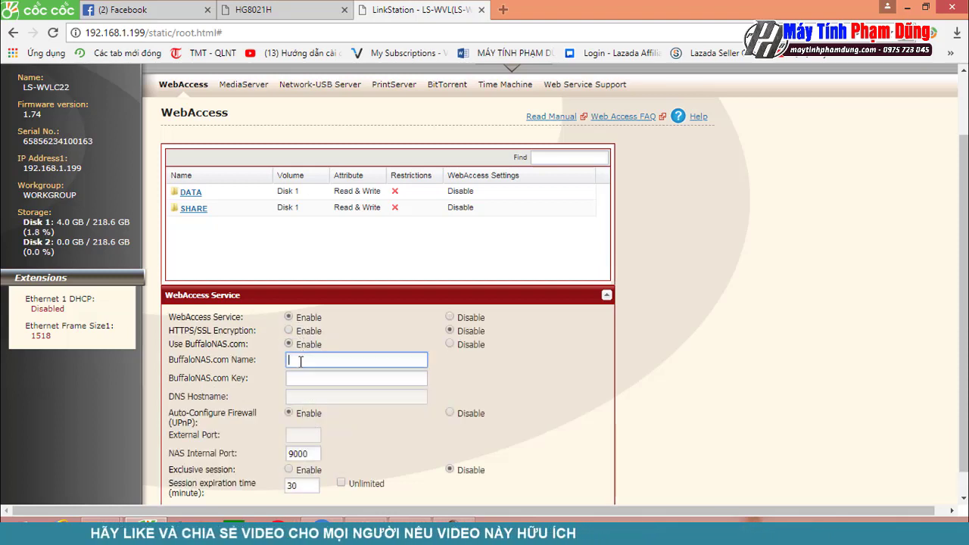
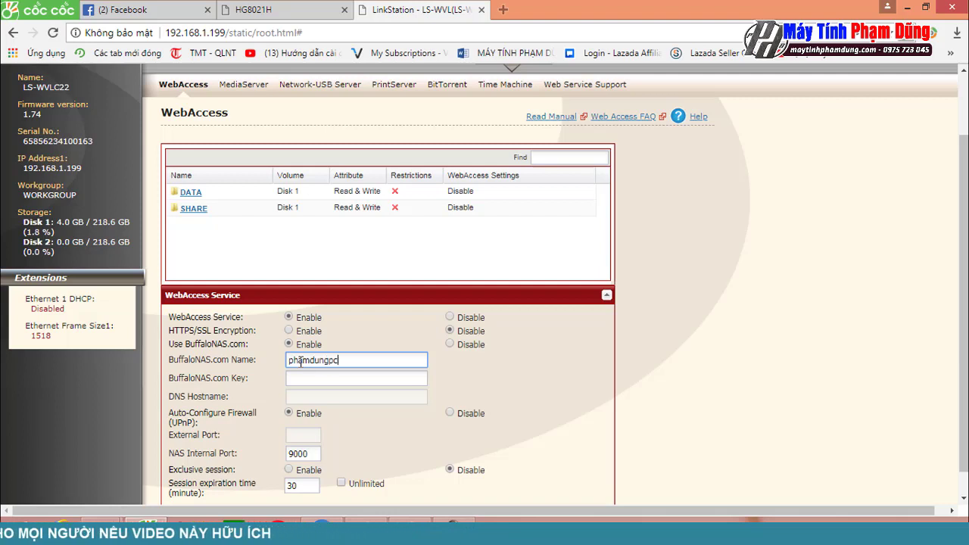
key(Tab)
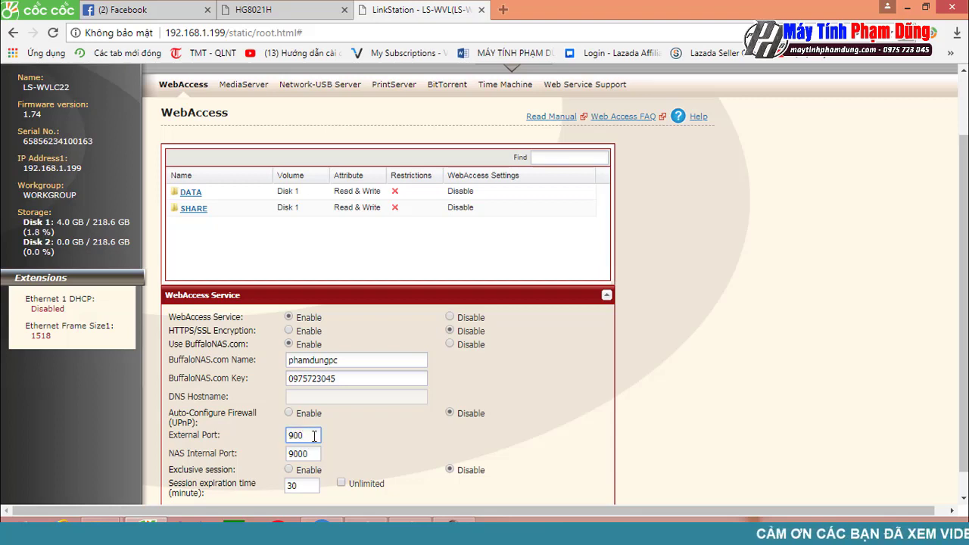
text(0)
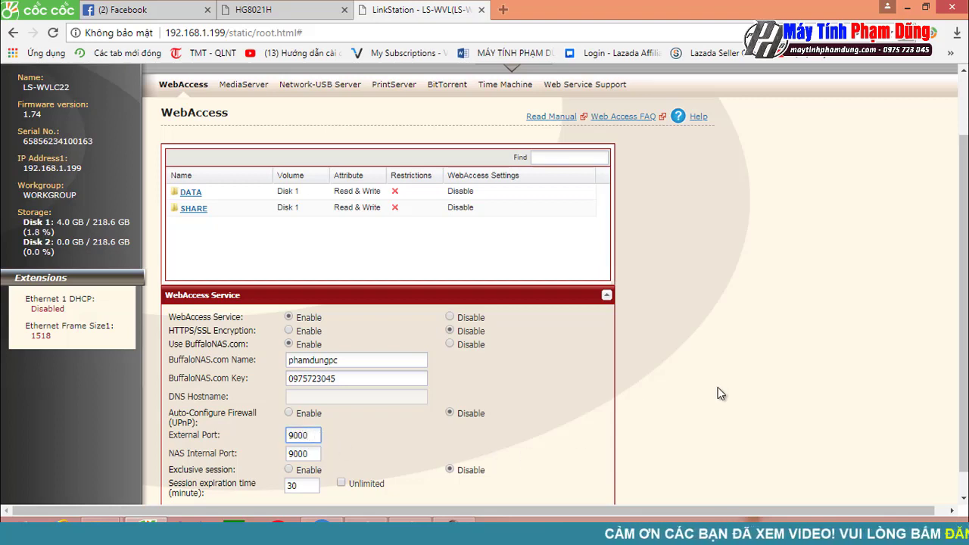
scroll(699, 453, down, 1)
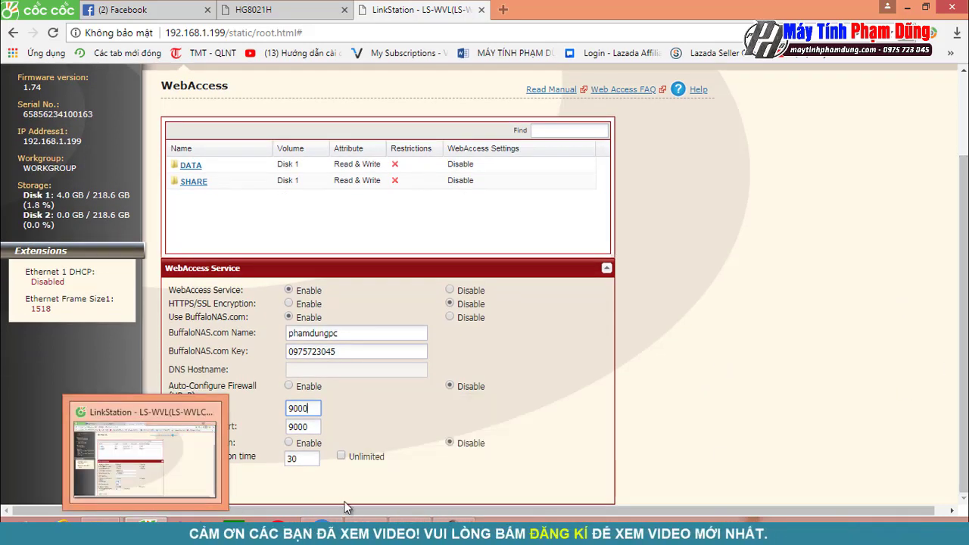
click(179, 490)
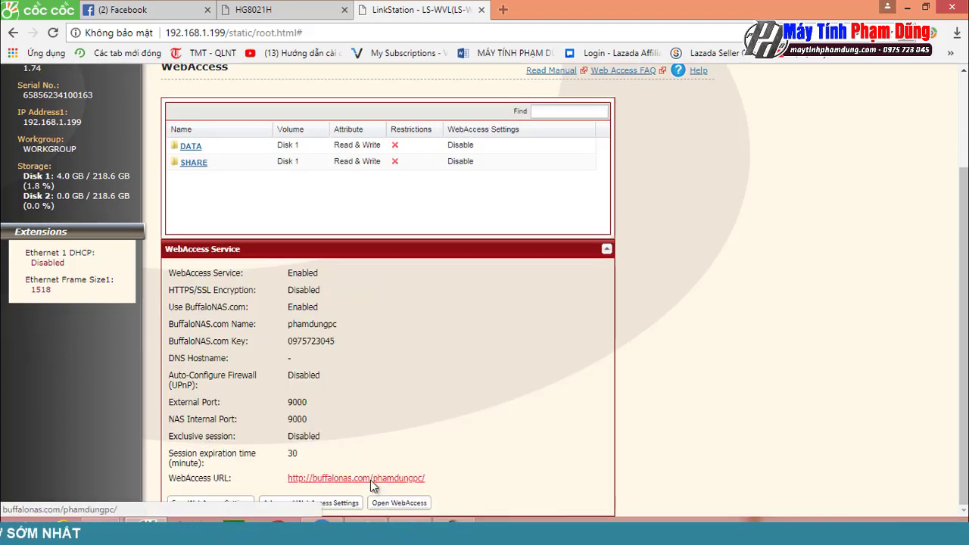
Step: Follow the BuffaloNAS.com WebAccess URL link to open the port 9000 file browser
click(371, 480)
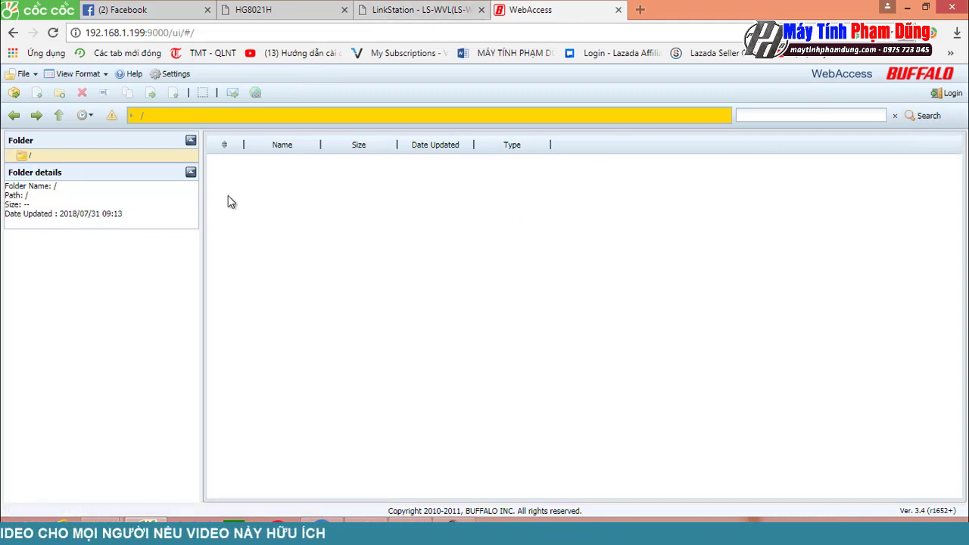
Step: Look through the File, View Format and Settings menus and dismiss the login-required notice
click(22, 74)
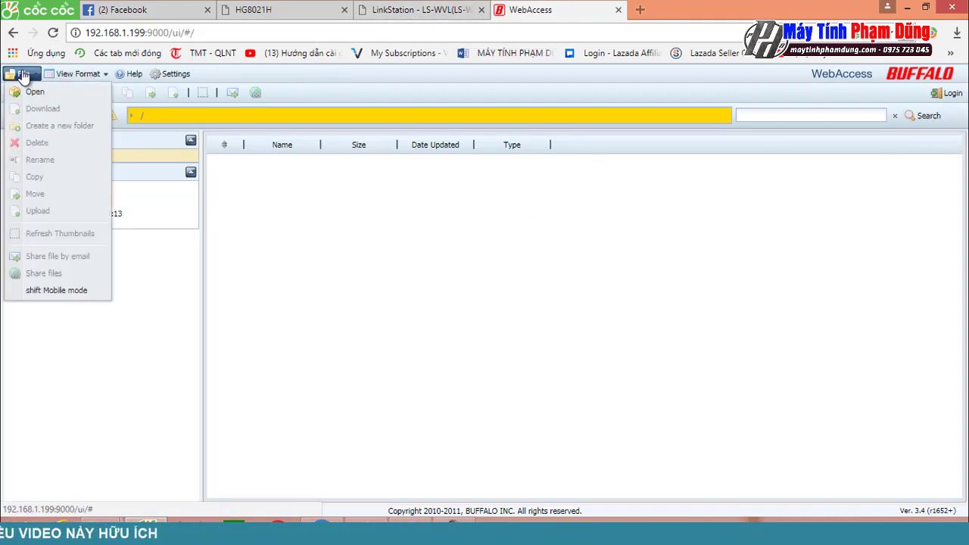
click(334, 262)
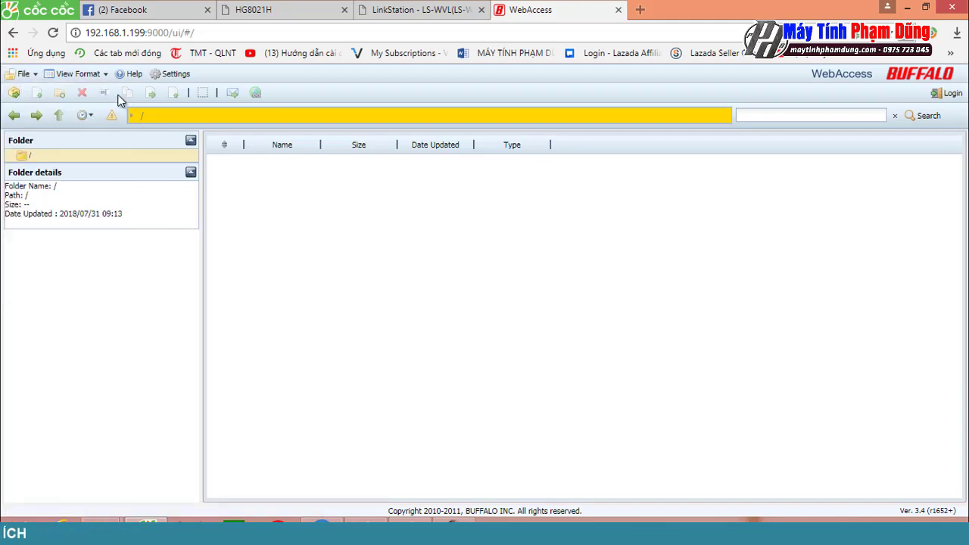
click(99, 79)
click(171, 74)
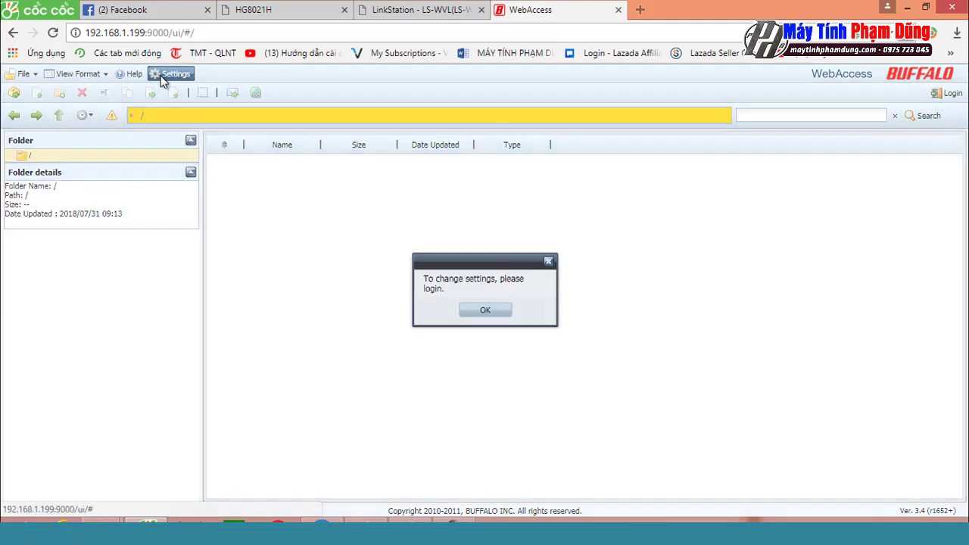
click(485, 312)
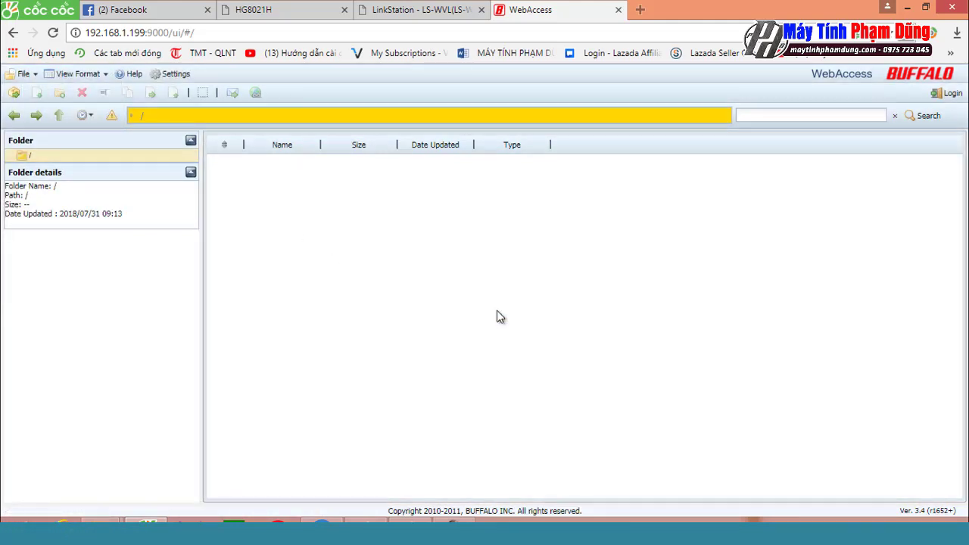
Step: Log in to WebAccess as admin with the account password
click(951, 96)
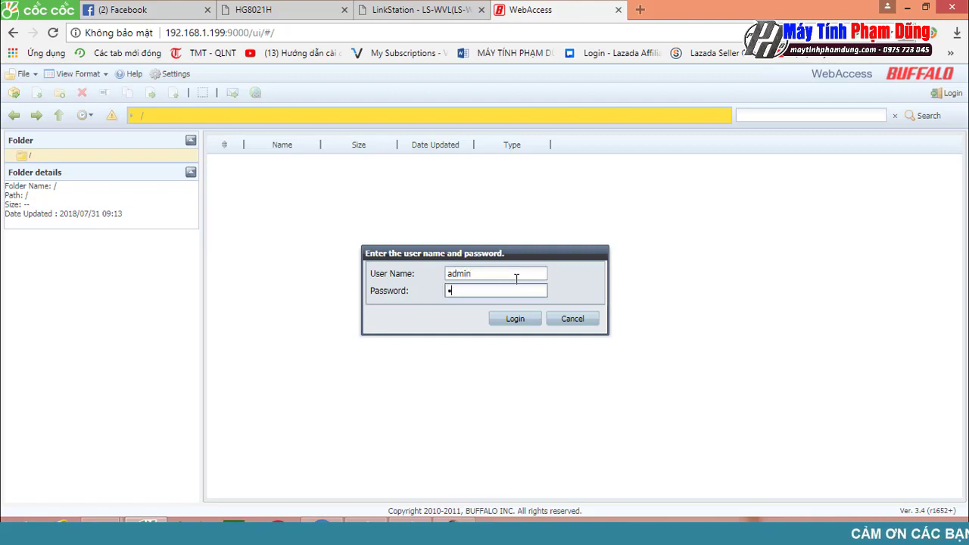
text(3)
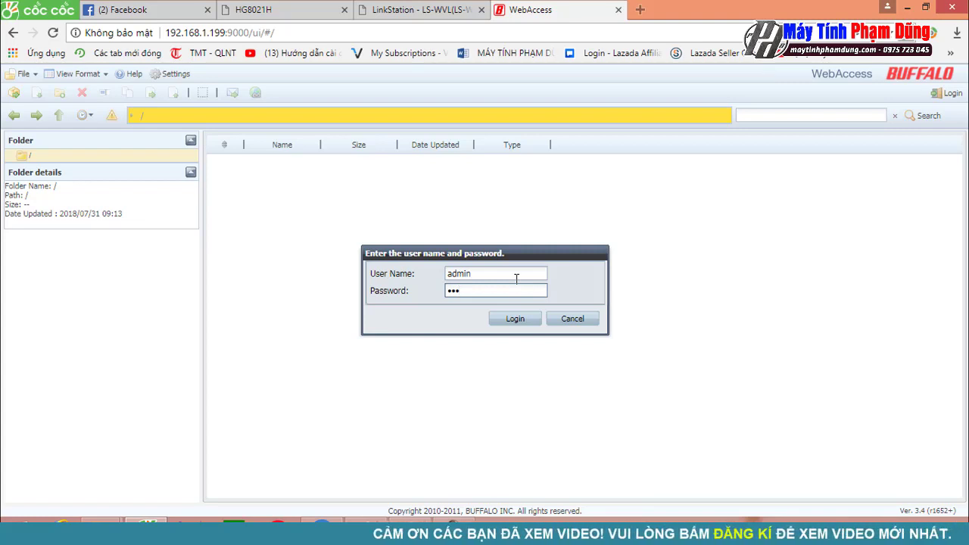
text(45678)
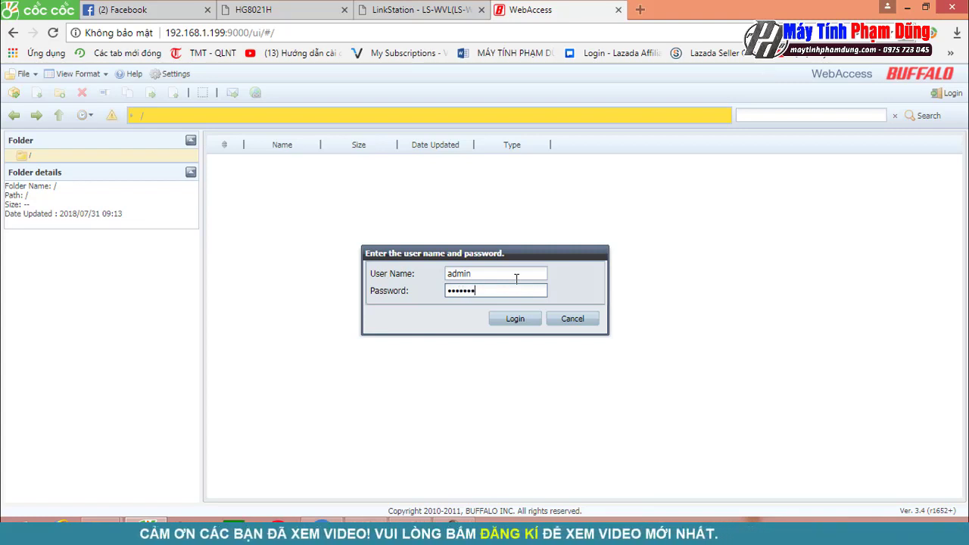
key(Return)
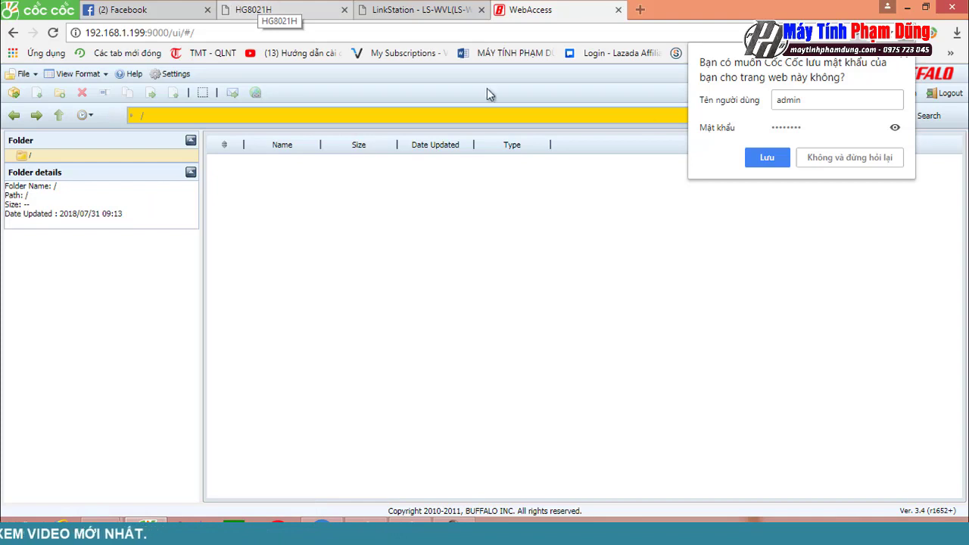
Step: Decline saving the password and set the WebAccess display language to English
click(768, 159)
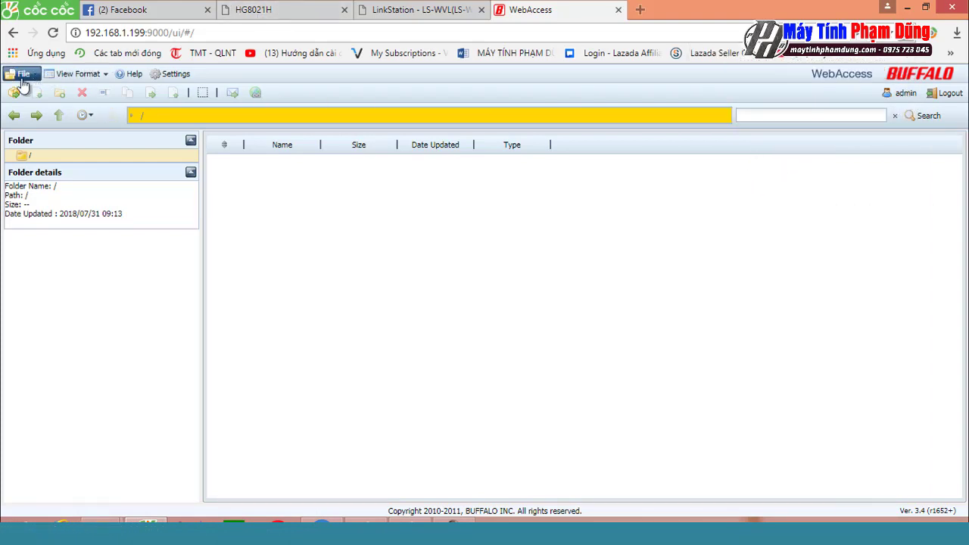
click(156, 76)
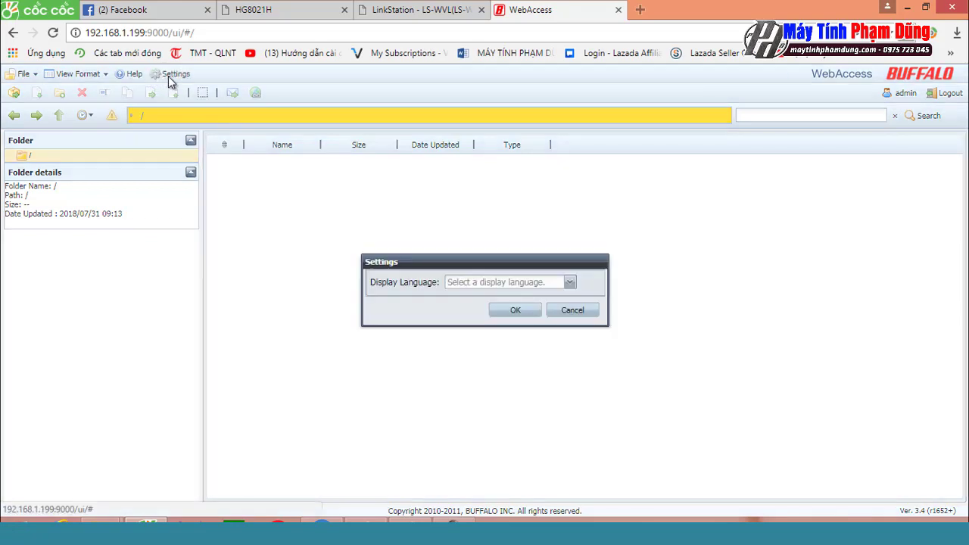
click(528, 290)
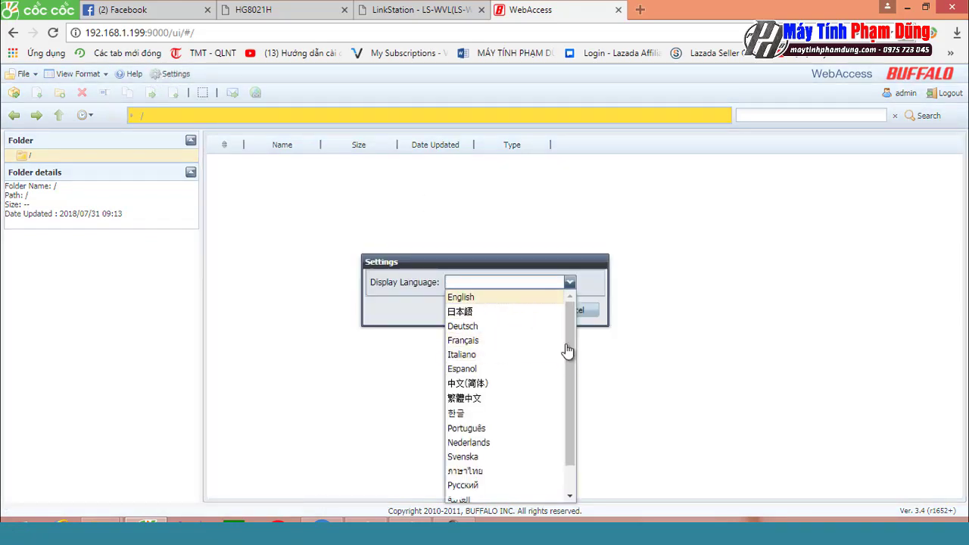
scroll(565, 427, down, 2)
scroll(530, 310, up, 2)
click(484, 297)
click(503, 314)
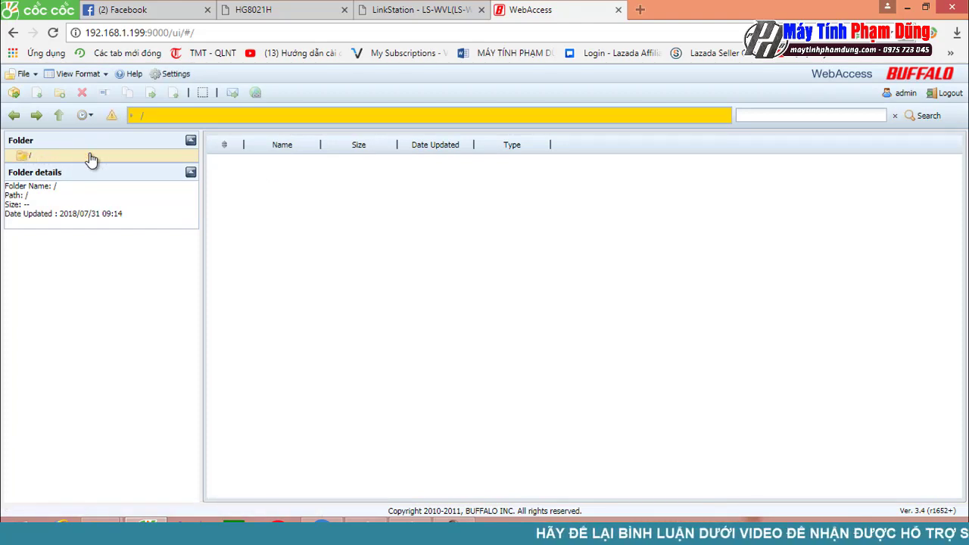
Step: Collapse and re-expand the folder details and folder tree panels, then check view format and context actions
click(190, 173)
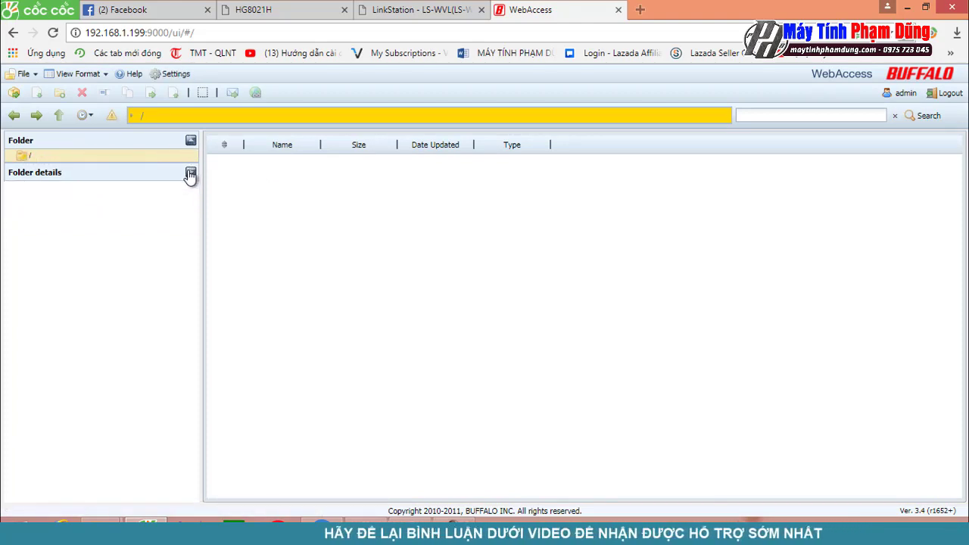
click(190, 173)
click(190, 141)
click(190, 141)
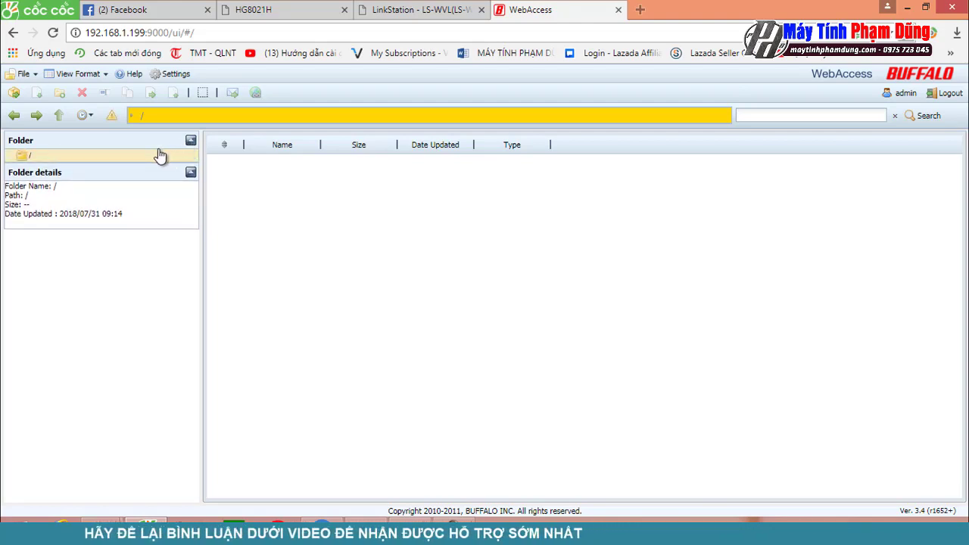
click(97, 76)
right_click(282, 210)
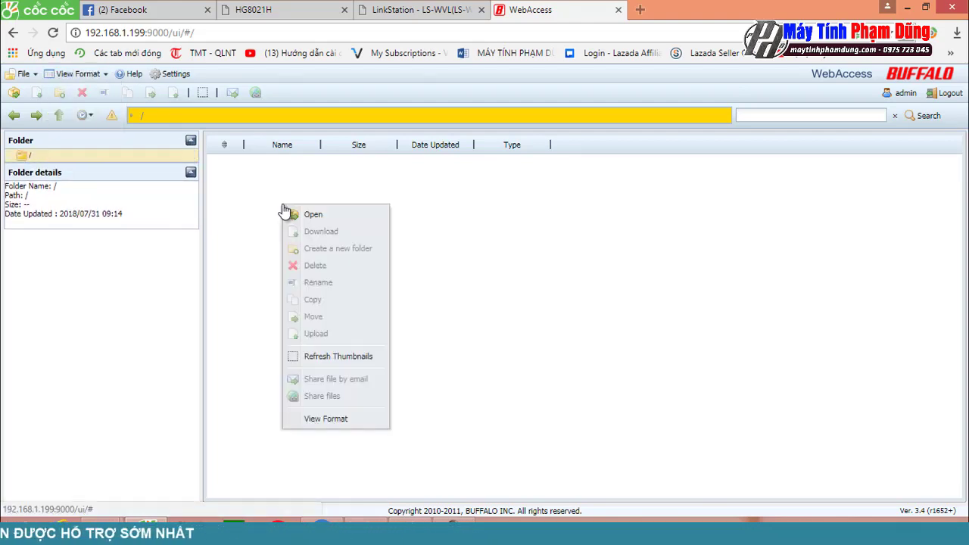
click(333, 420)
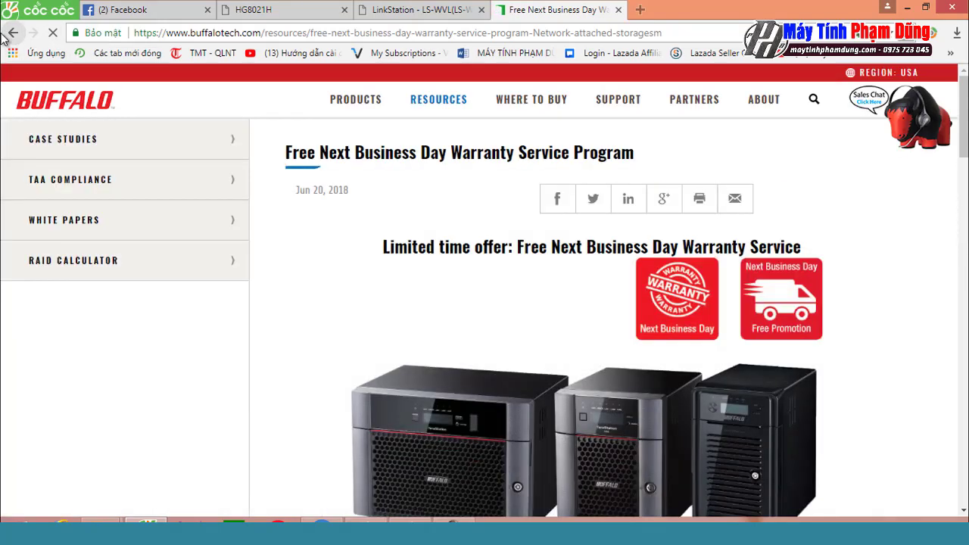
Step: Go back twice from the warranty page to the Buffalo WebAccess page
click(12, 33)
click(13, 34)
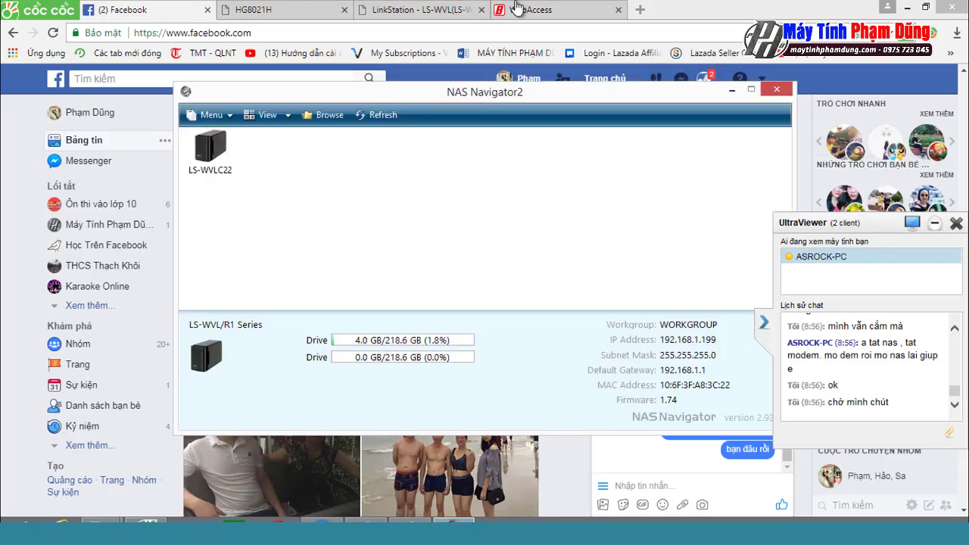
Step: Rescan for LinkStations three times in NAS Navigator2, then return to the WebAccess browser tab
click(379, 115)
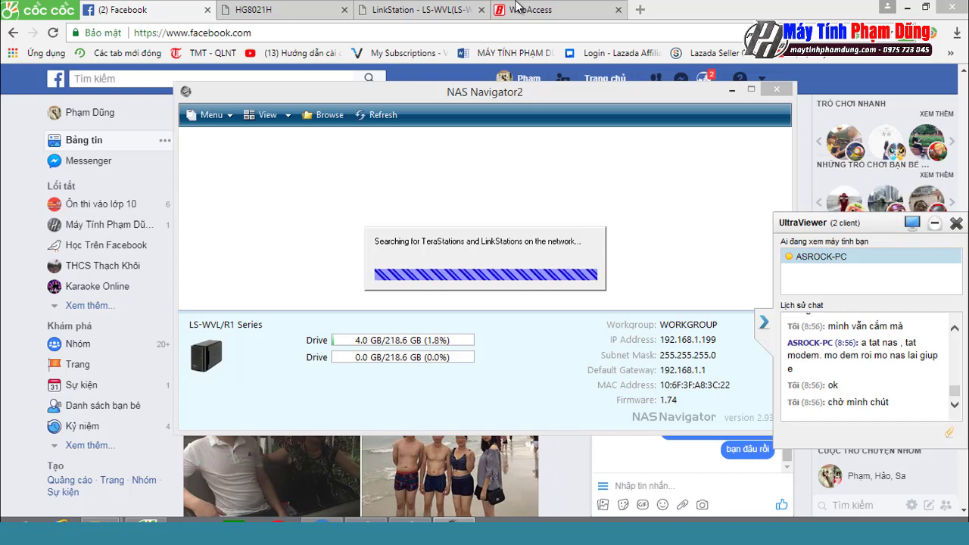
click(377, 115)
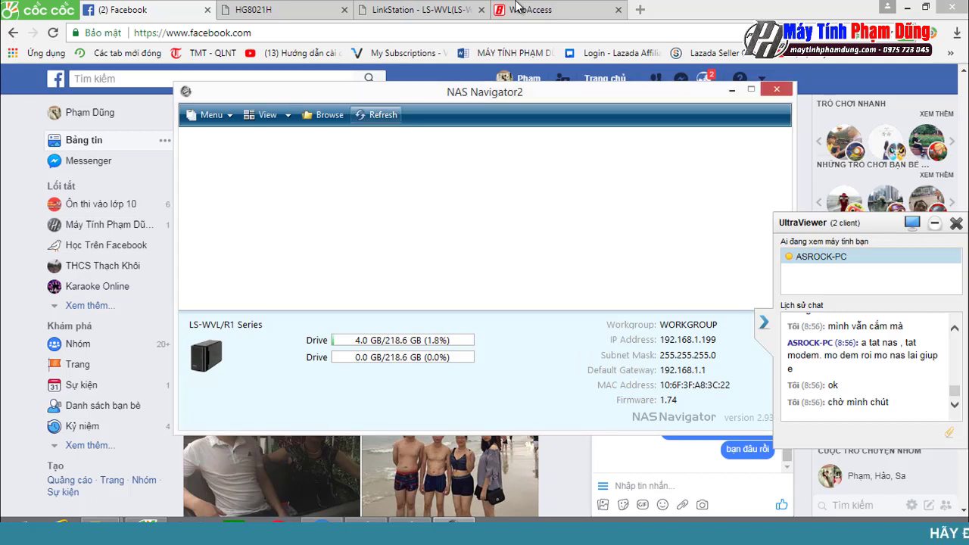
key(Return)
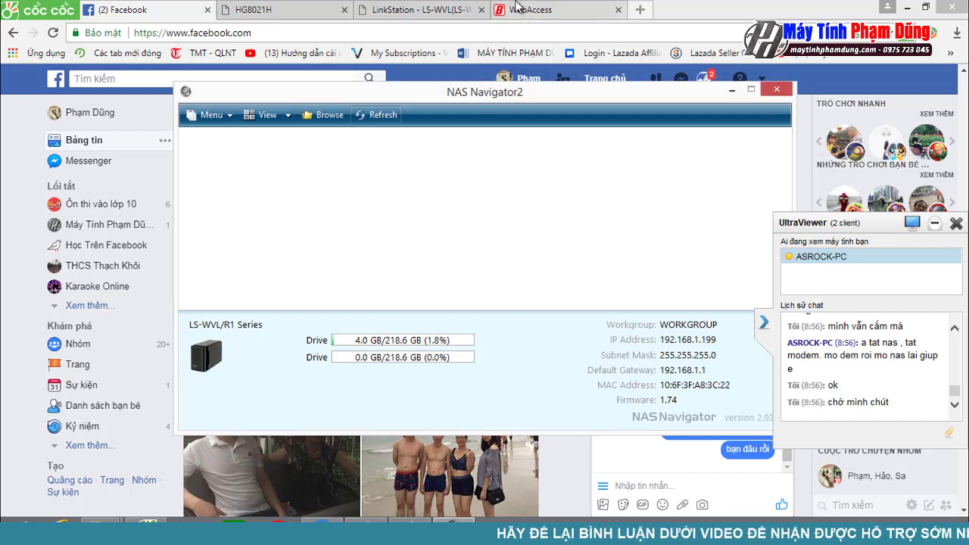
click(517, 6)
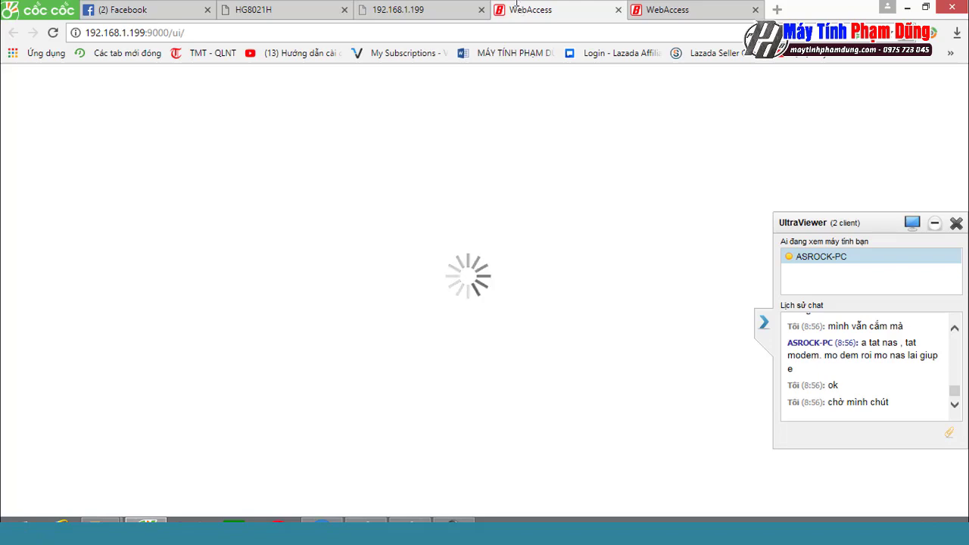
key(ctrl+2)
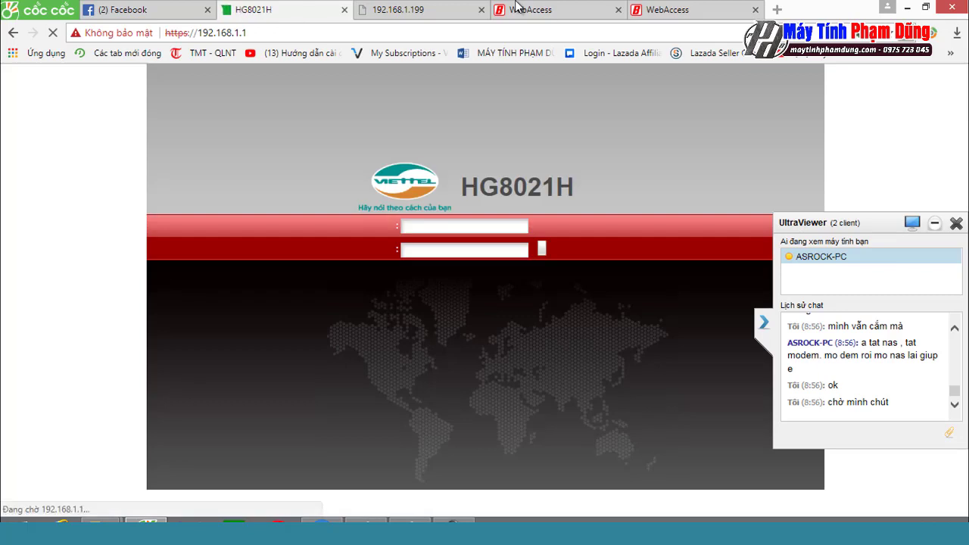
click(517, 6)
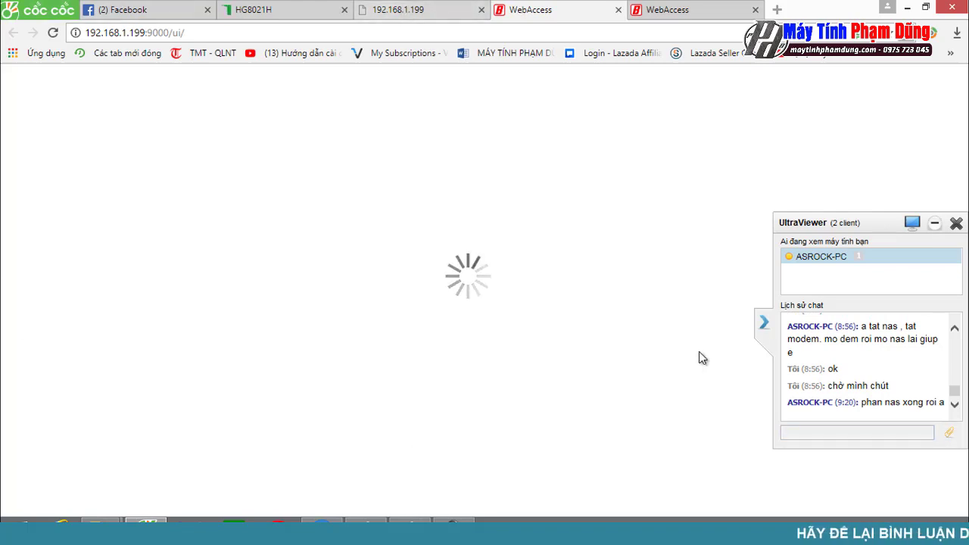
click(811, 434)
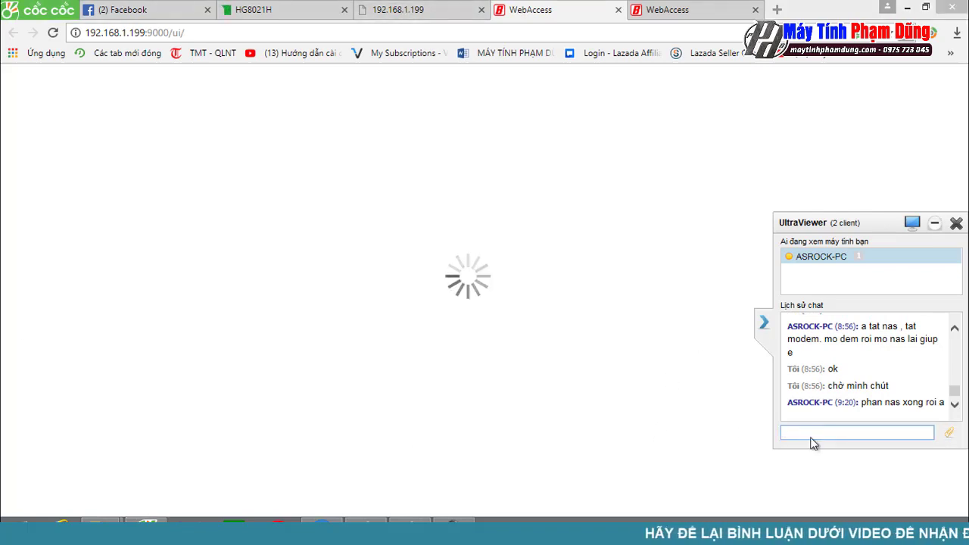
text(hu)
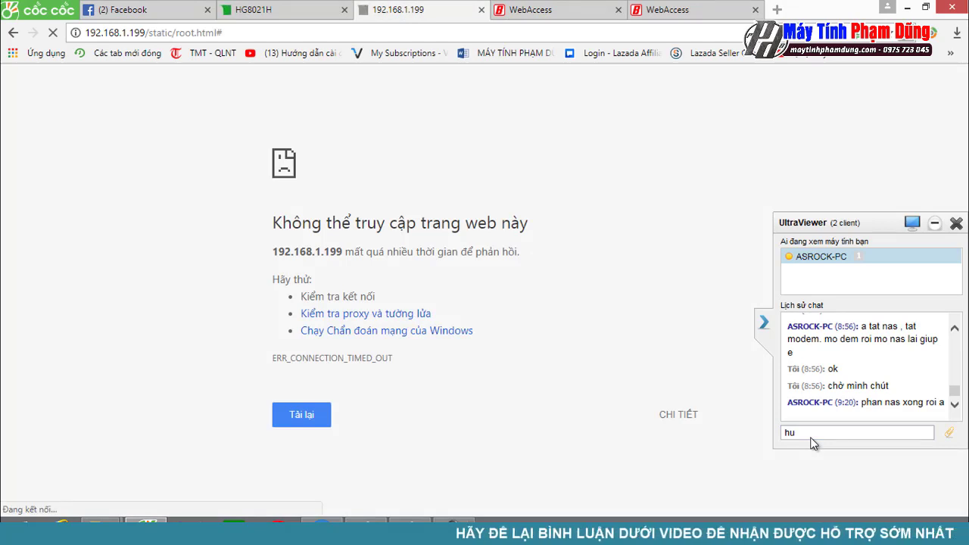
Step: Type a partial message in the UltraViewer support chat and erase it
click(838, 434)
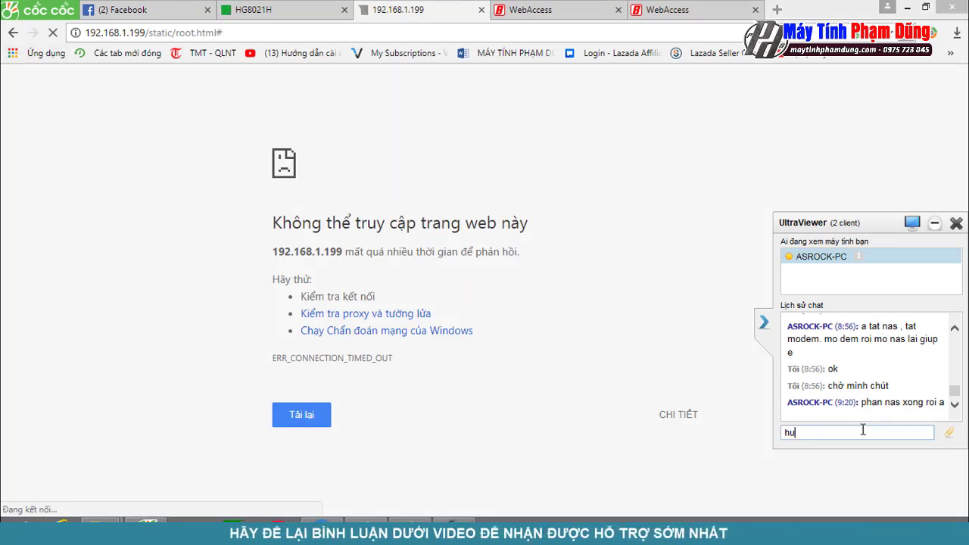
text(owngs dẫn)
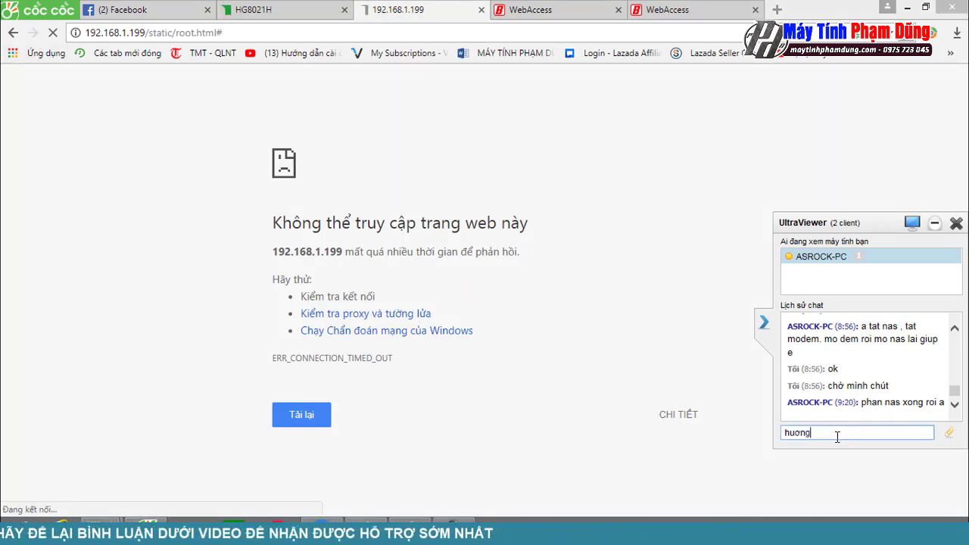
key(BackSpace)
key(BackSpace)
key(BackSpace)
key(BackSpace)
key(BackSpace)
key(BackSpace)
key(BackSpace)
key(BackSpace)
key(BackSpace)
key(BackSpace)
key(BackSpace)
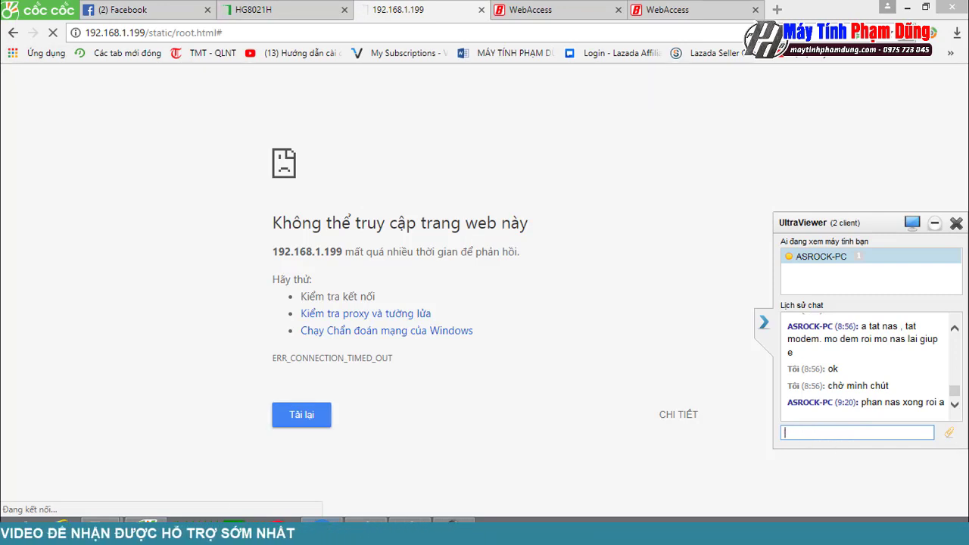
Step: Select the 192.168.1.199 page address and re-enter it
mouse_move(453, 529)
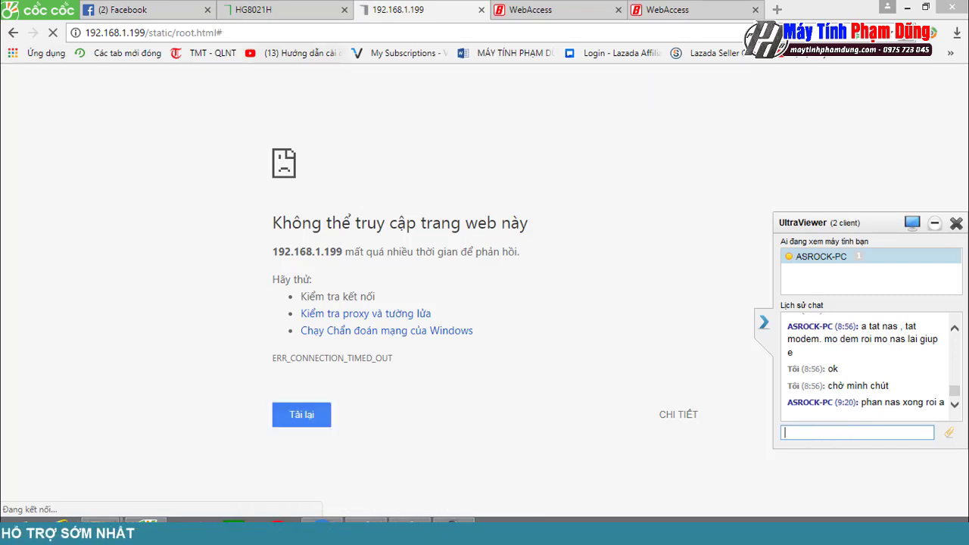
click(265, 31)
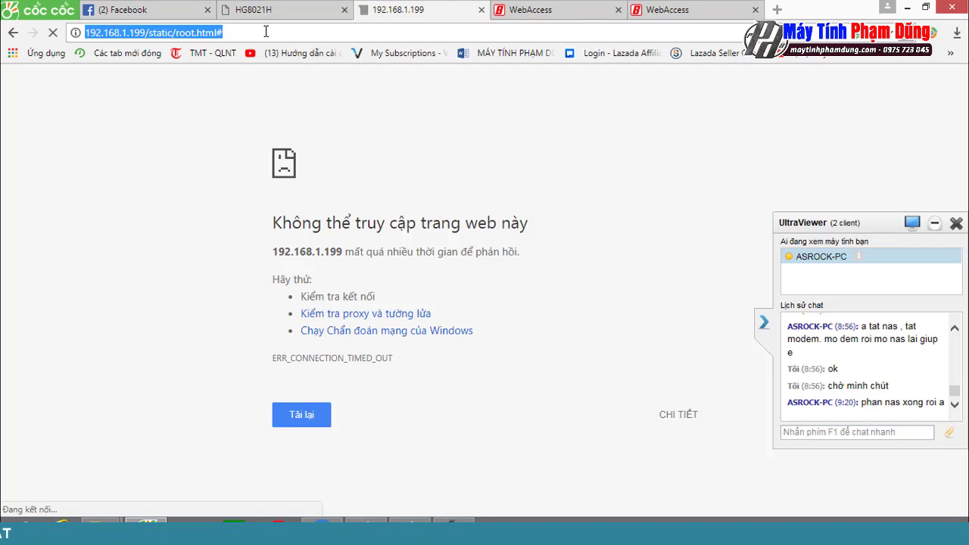
key(Return)
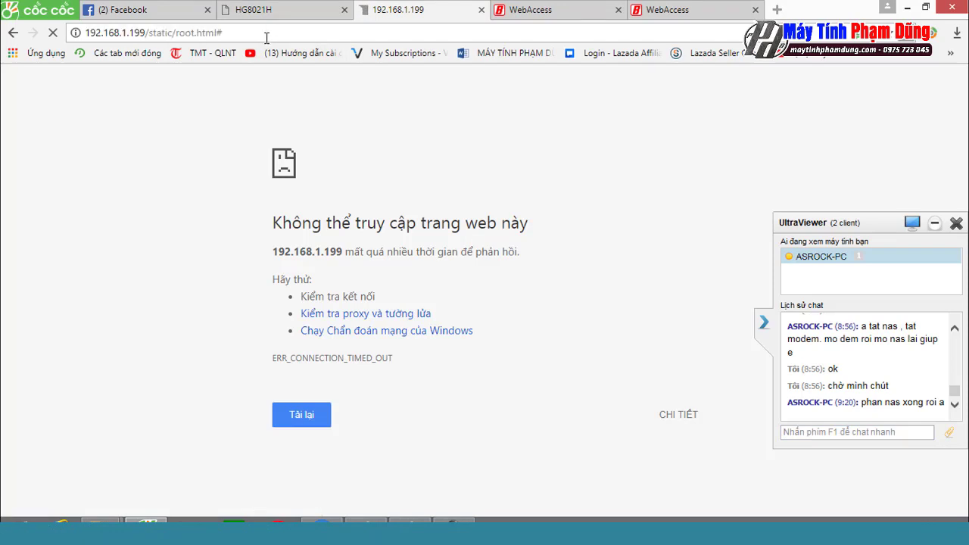
Step: Find Windows Features via Start search and apply with SMB 1.0/CIFS File Sharing Support checked
key(super)
text(wi)
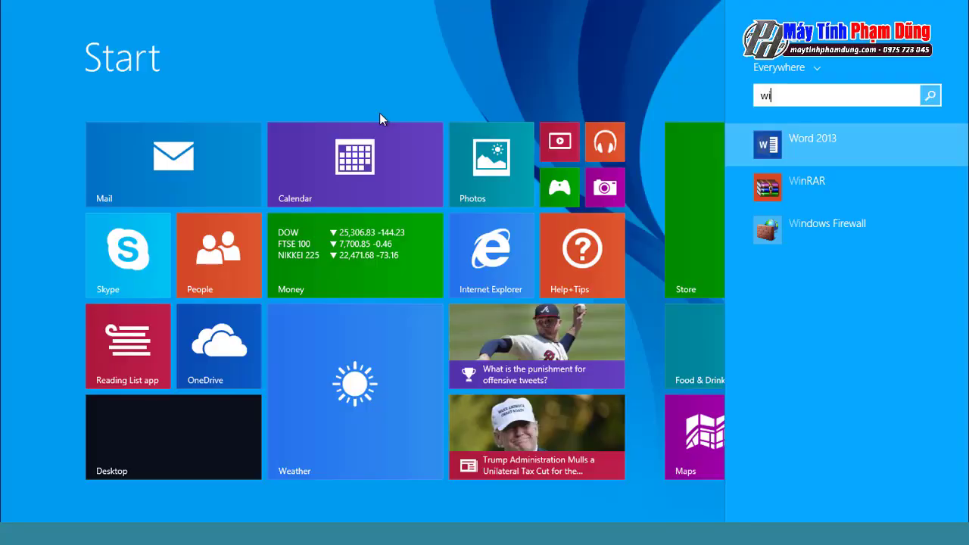
text(ndo)
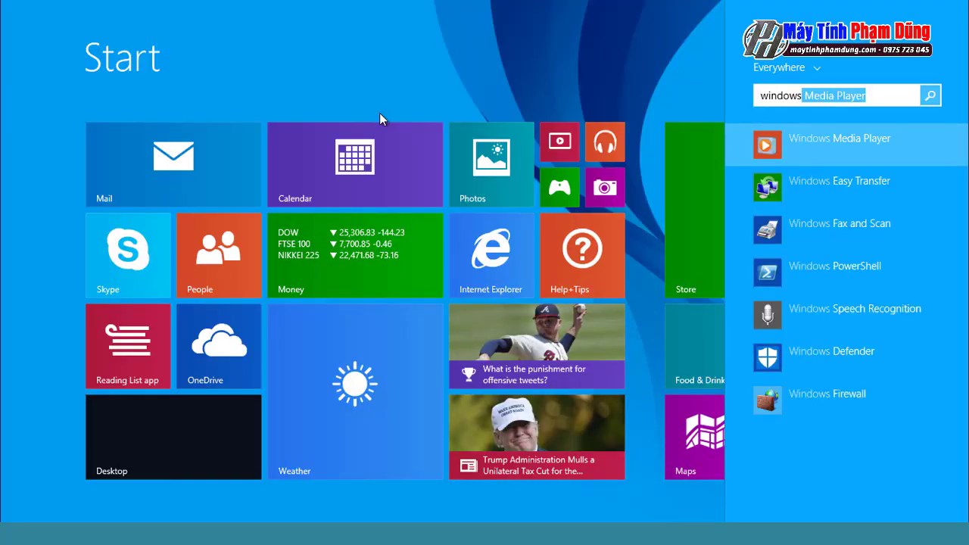
text(ws f)
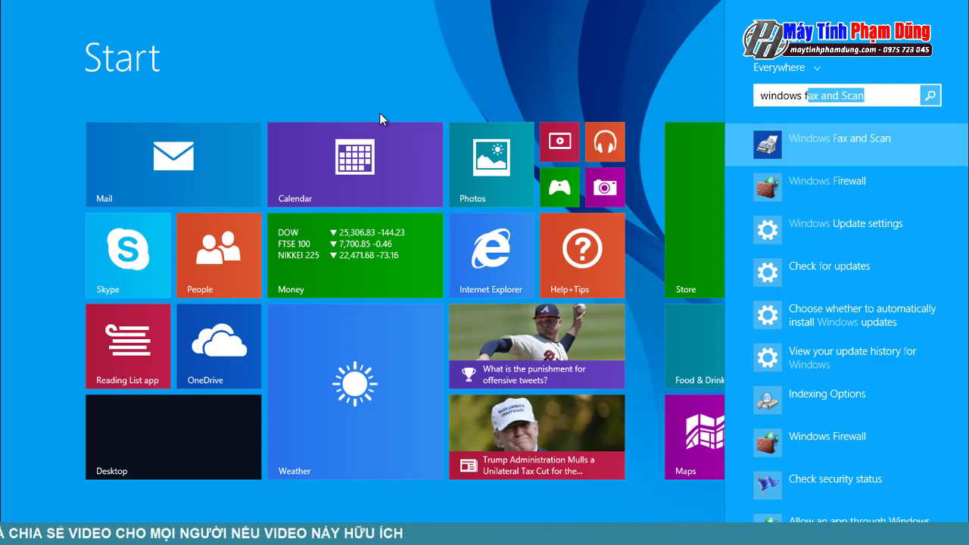
text(s)
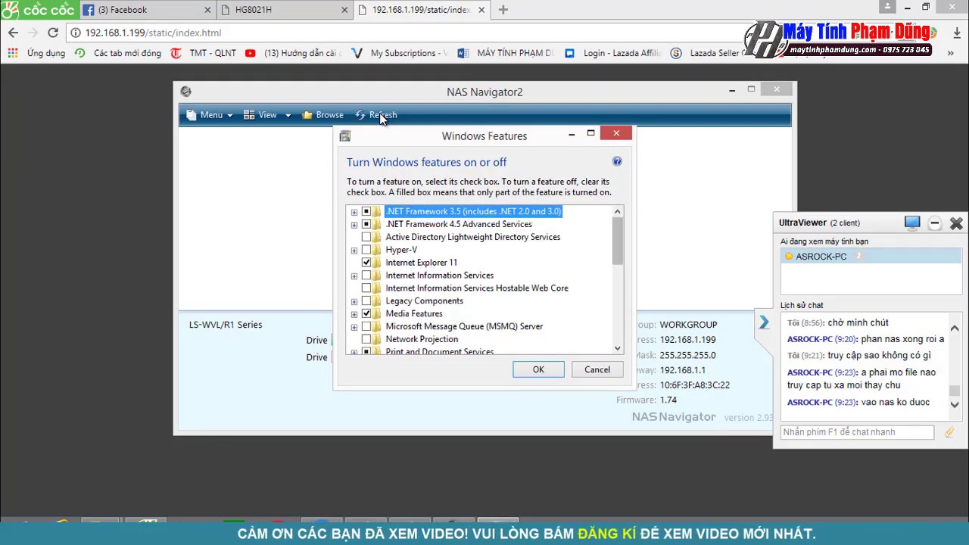
scroll(485, 280, down, 3)
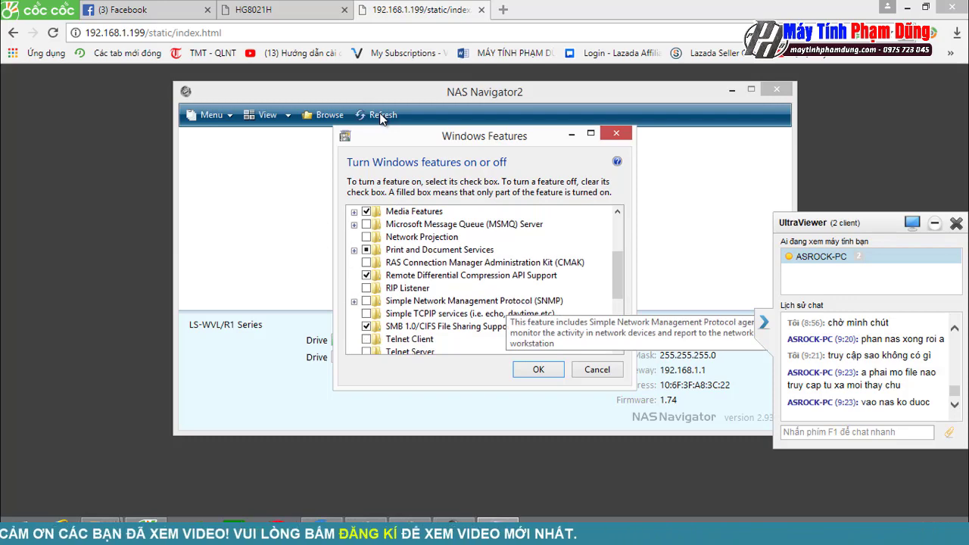
scroll(485, 281, down, 1)
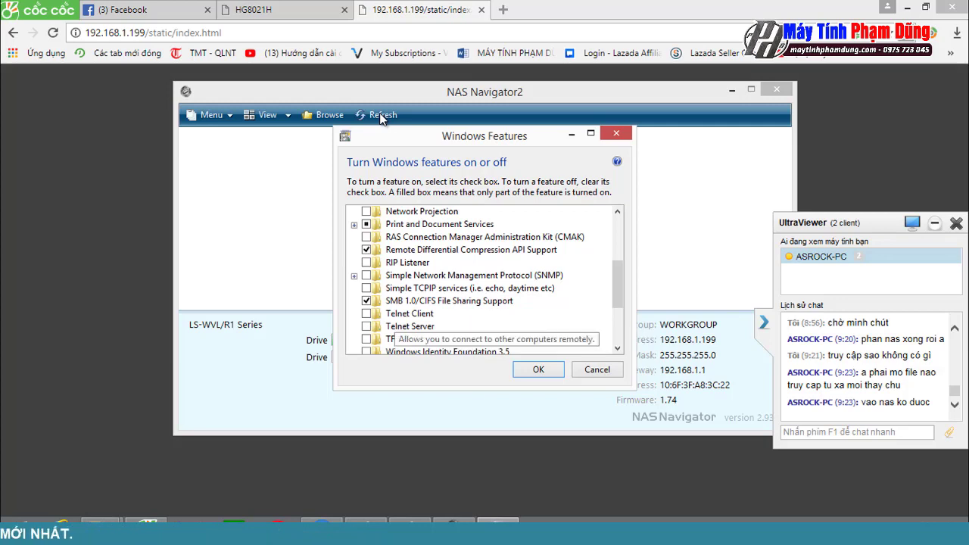
click(449, 301)
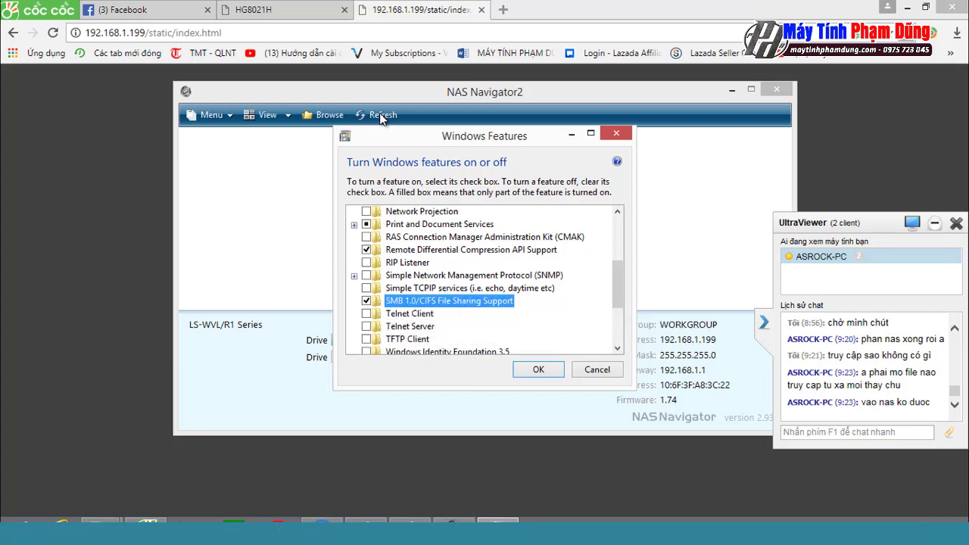
key(Return)
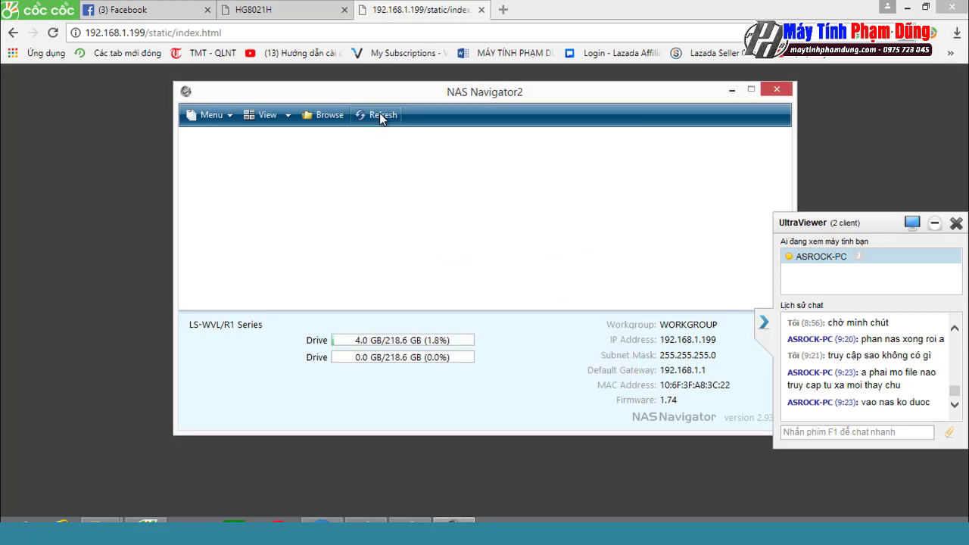
Step: Rerun the NAS Navigator2 LinkStation search three more times
click(380, 117)
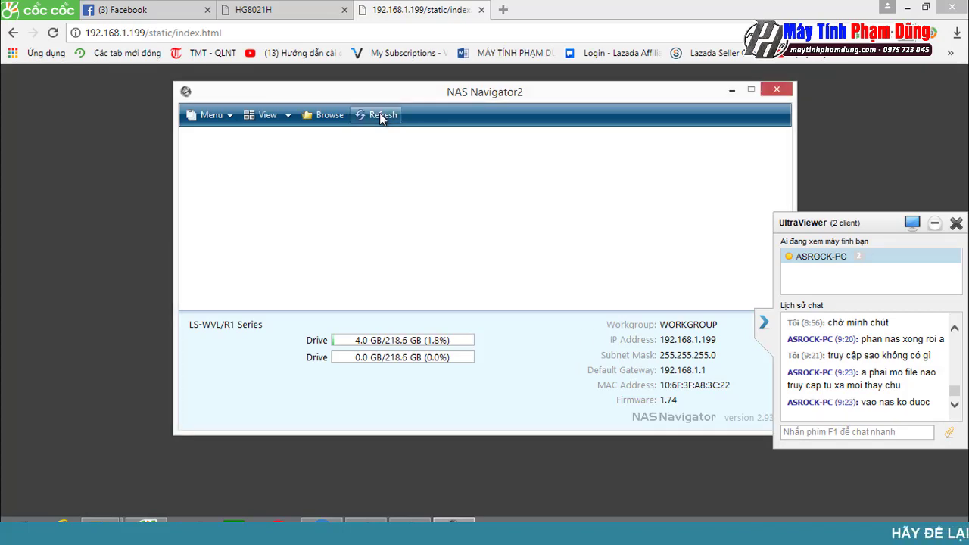
click(381, 118)
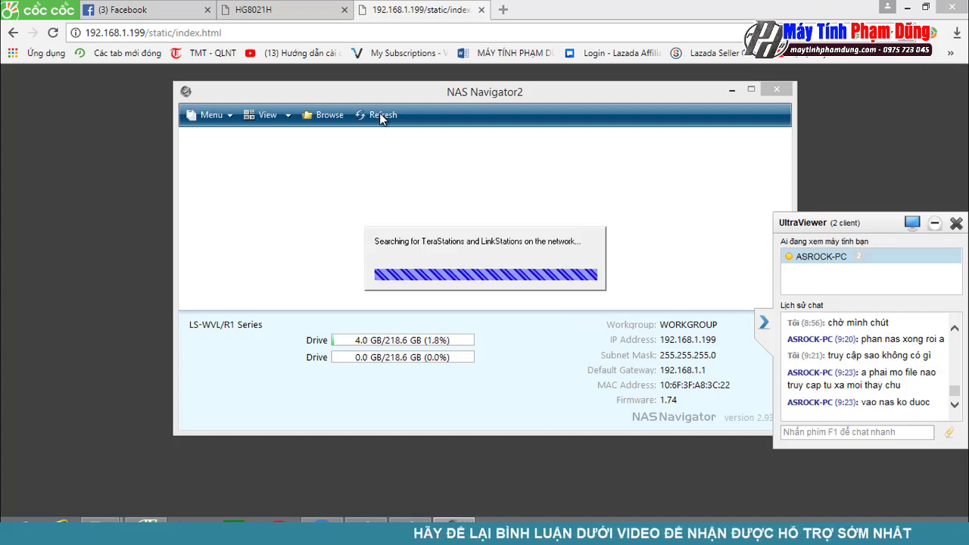
click(381, 117)
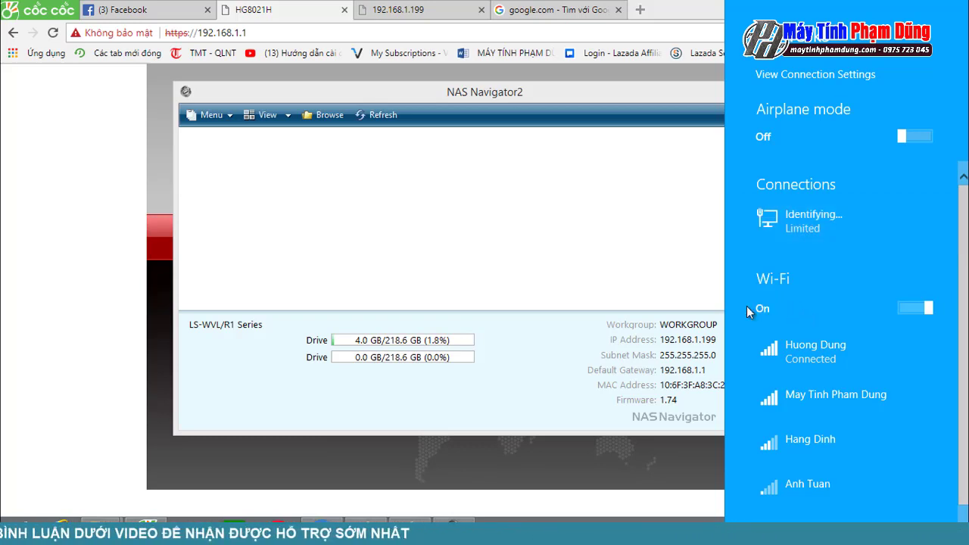
Step: Close the networks panel and send chat replies about the switch behind the NAS and where to set it
click(322, 522)
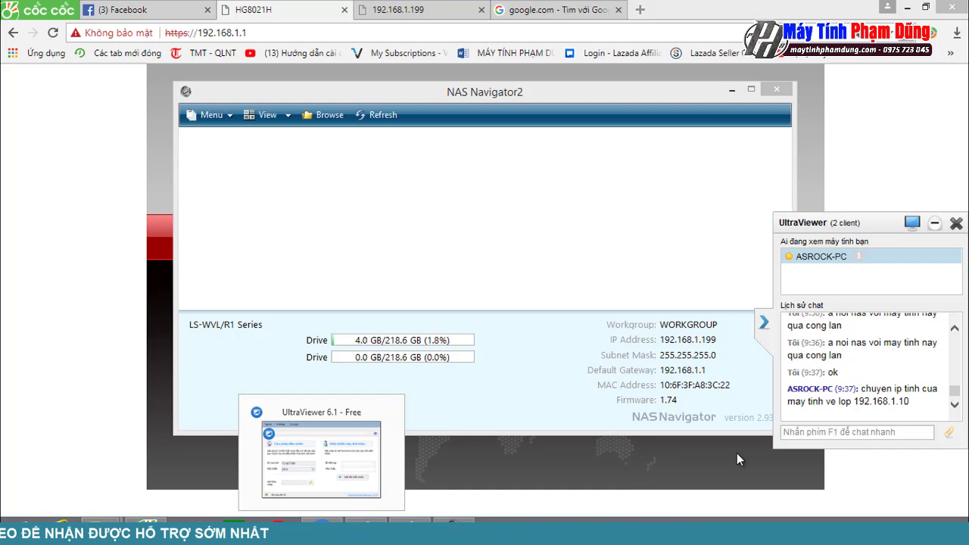
click(832, 432)
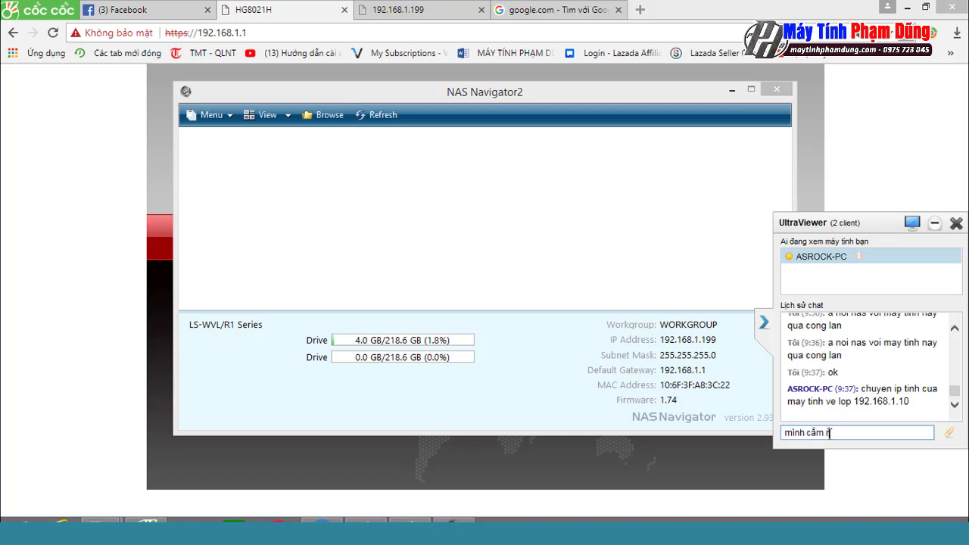
text(ys)
key(Return)
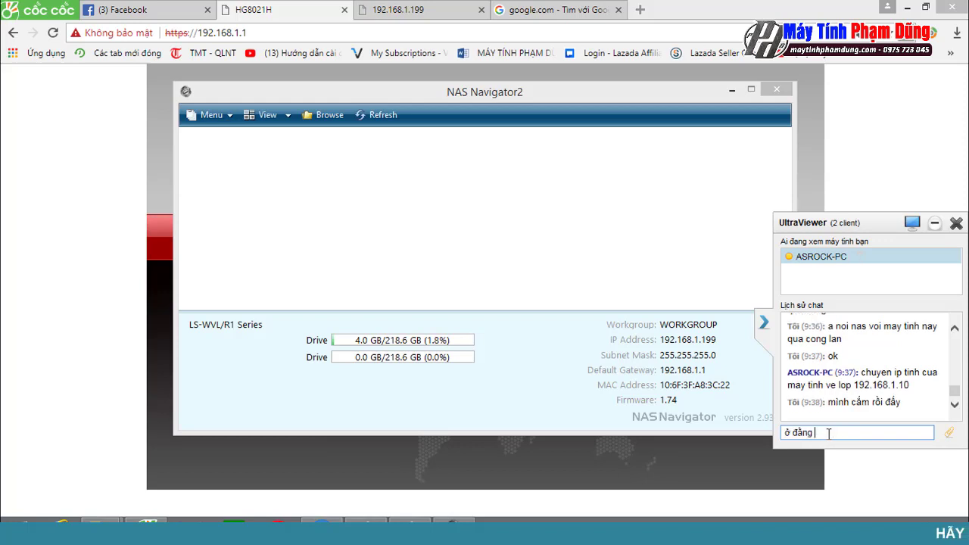
text(ở đằng sau cái na)
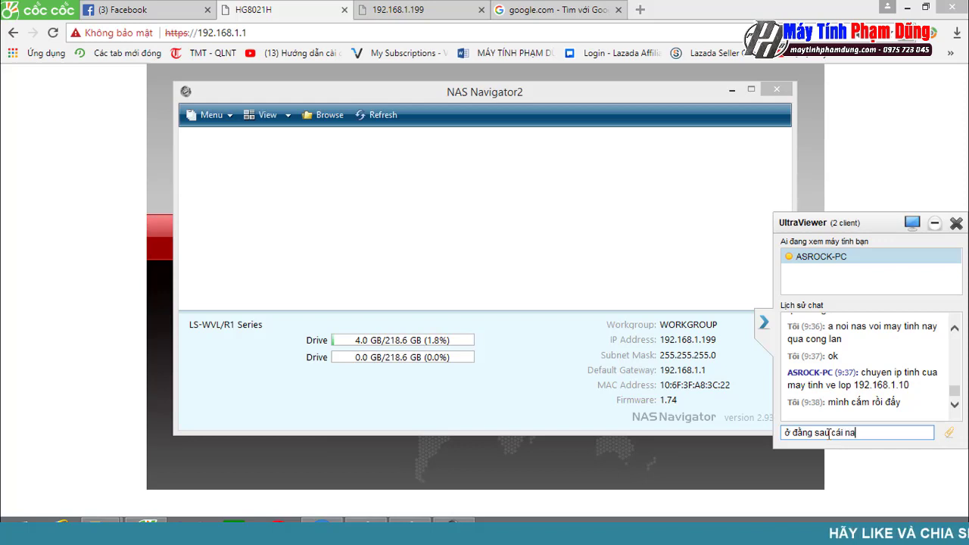
text(s có co)
text(ng )
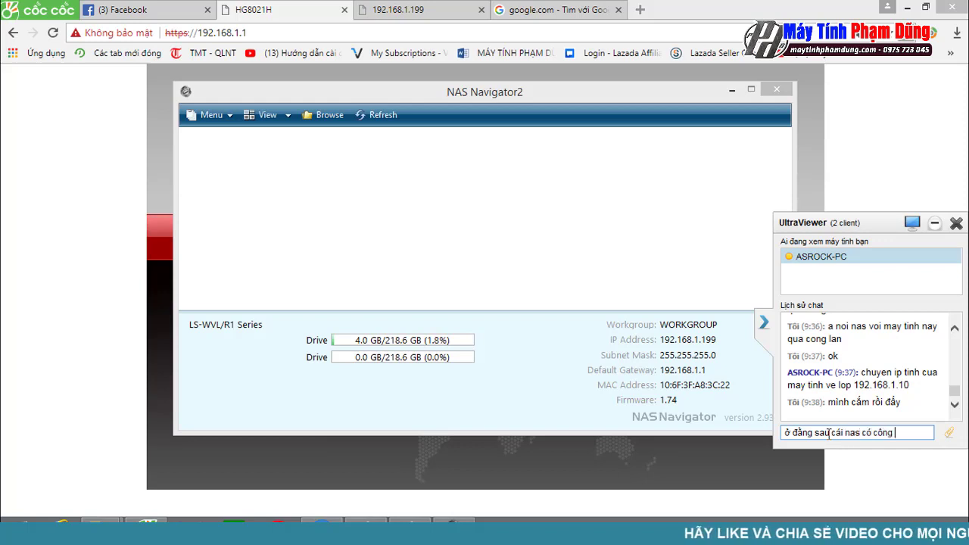
text(tắc gat)
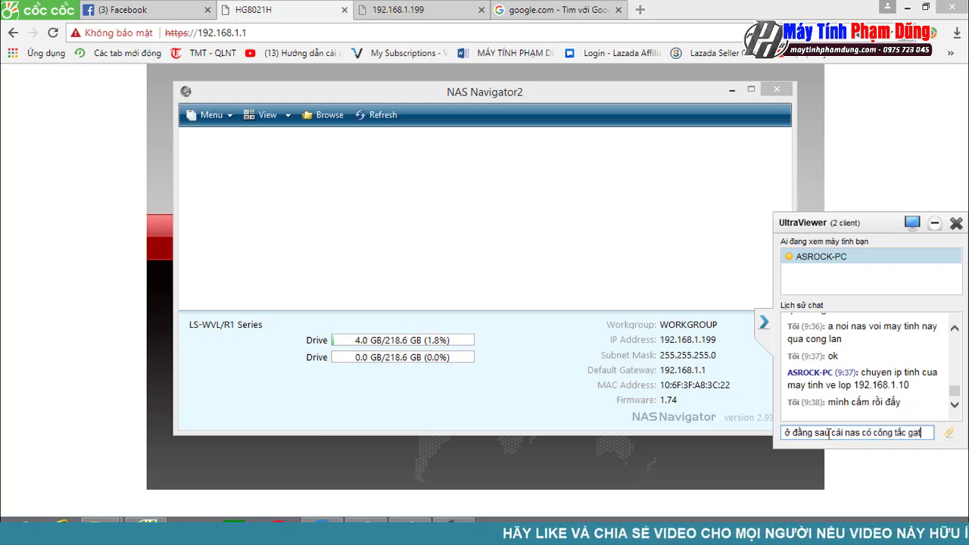
key(Return)
text(thì đeể v)
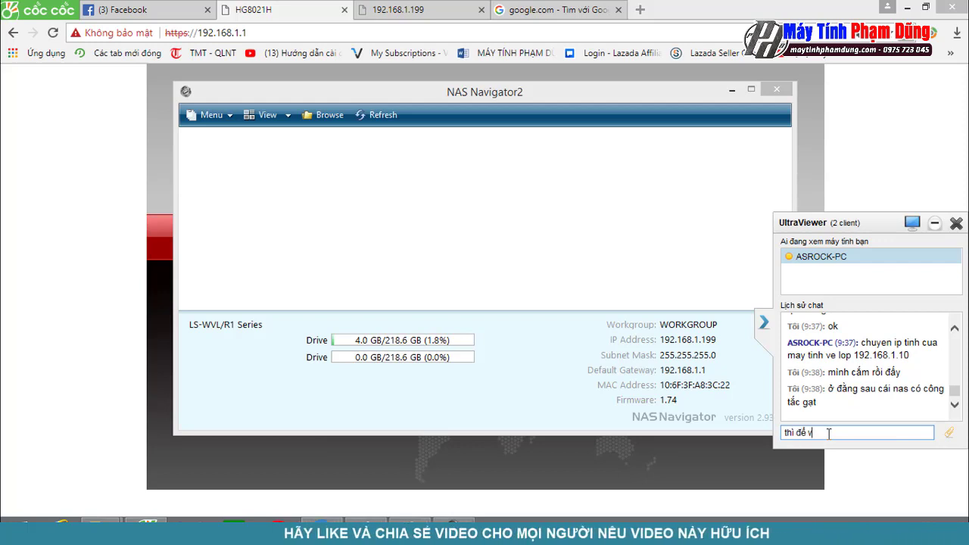
text(ề chỗ)
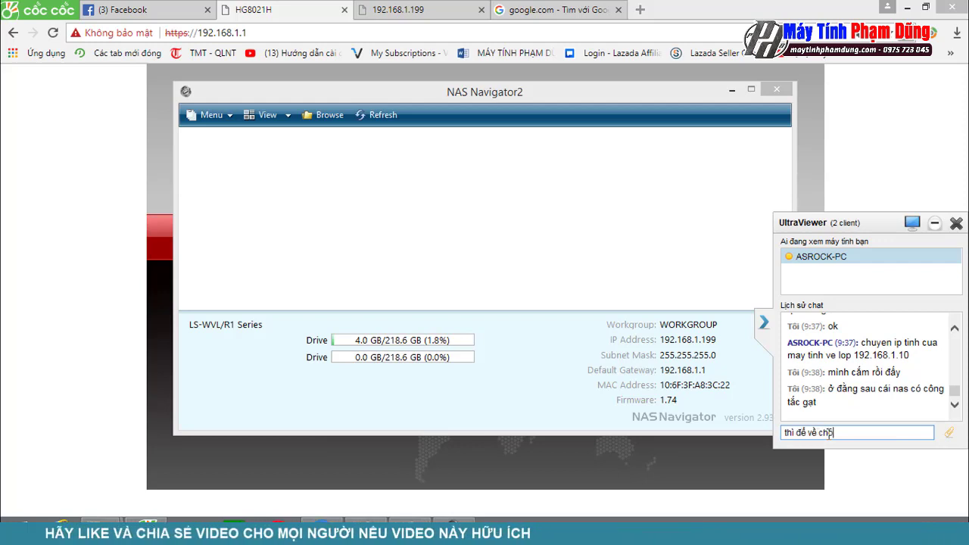
text( nào bạn)
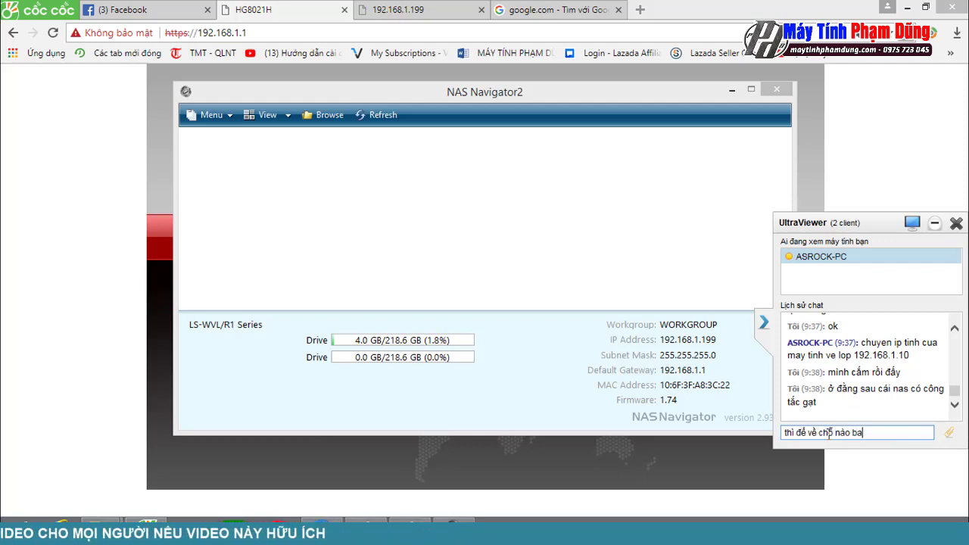
key(Return)
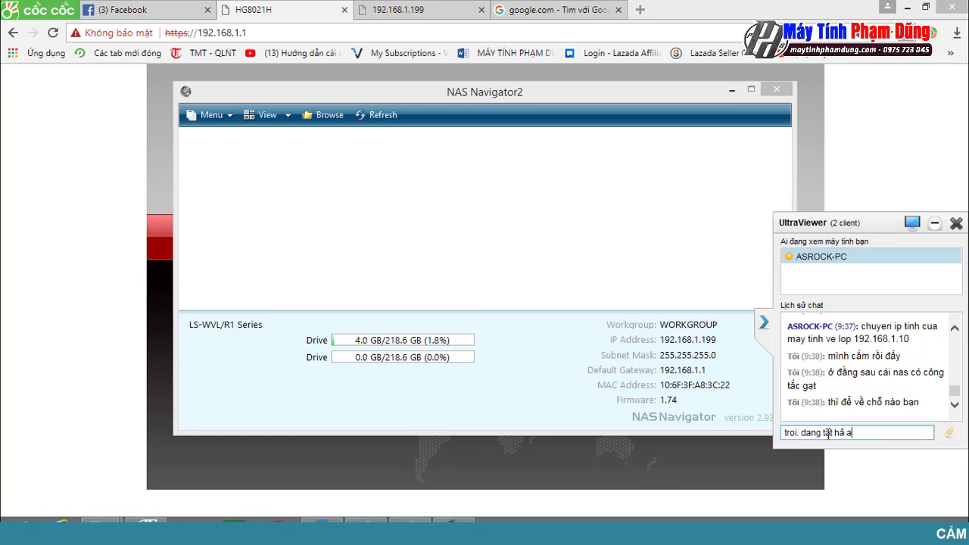
Step: Send chat messages saying the NAS light is green ('có đèn xanh mà') and seems on auto
key(Return)
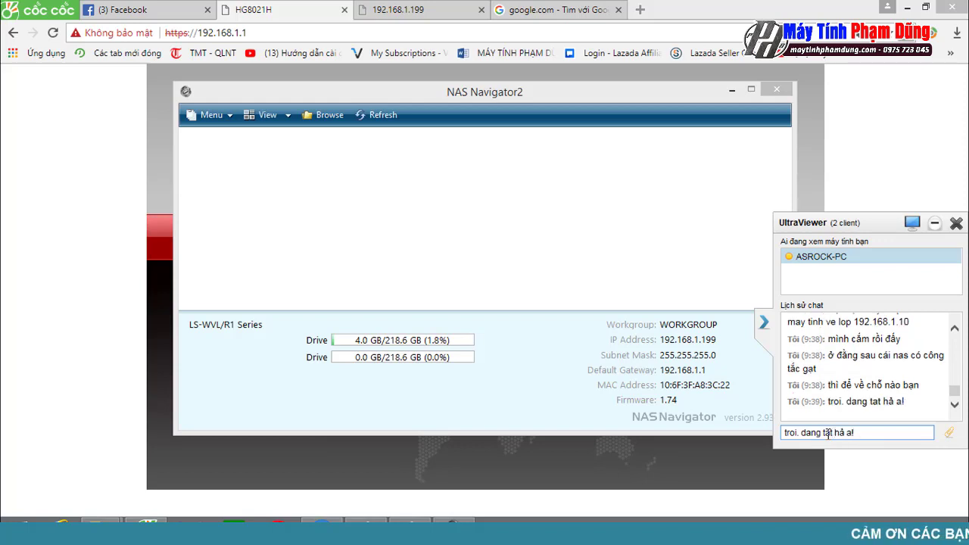
text(có đèn)
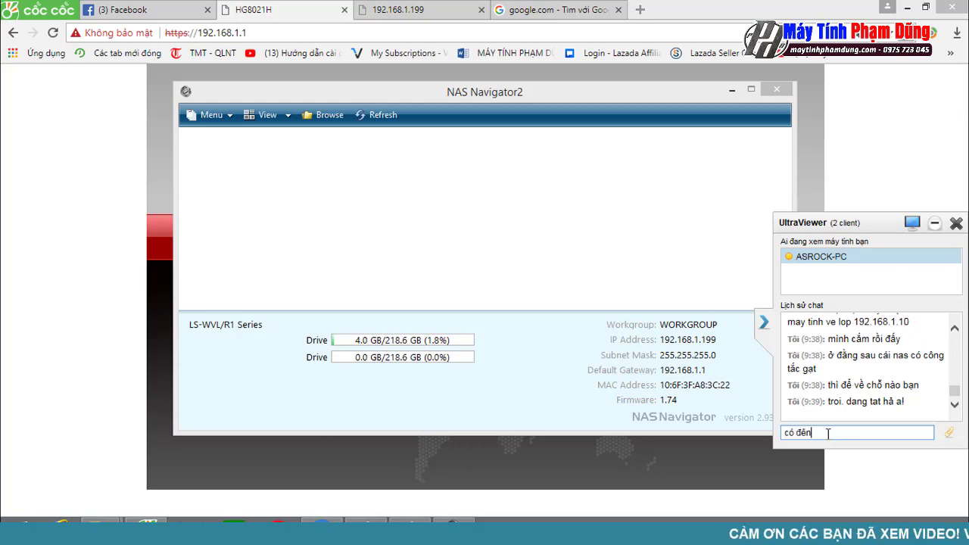
text( xanh ma)
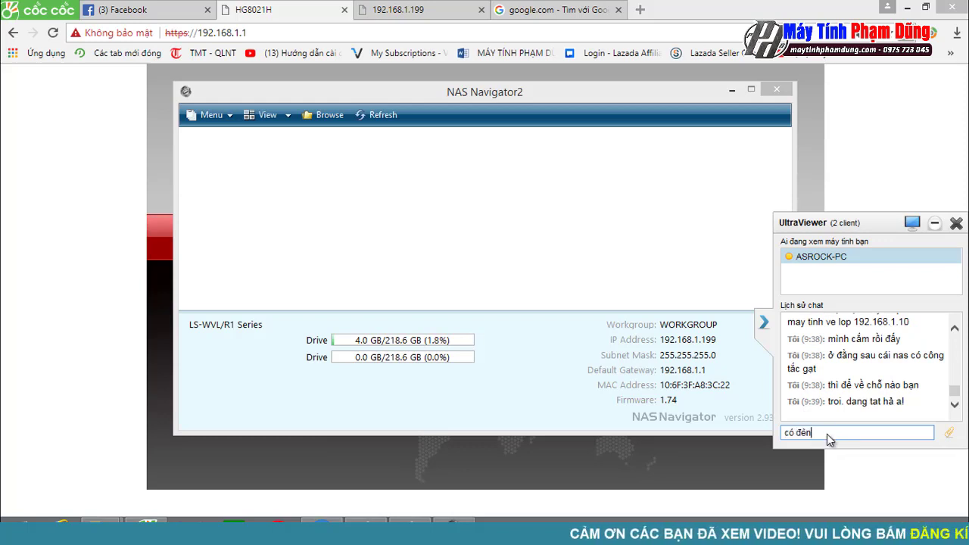
text(f)
key(Return)
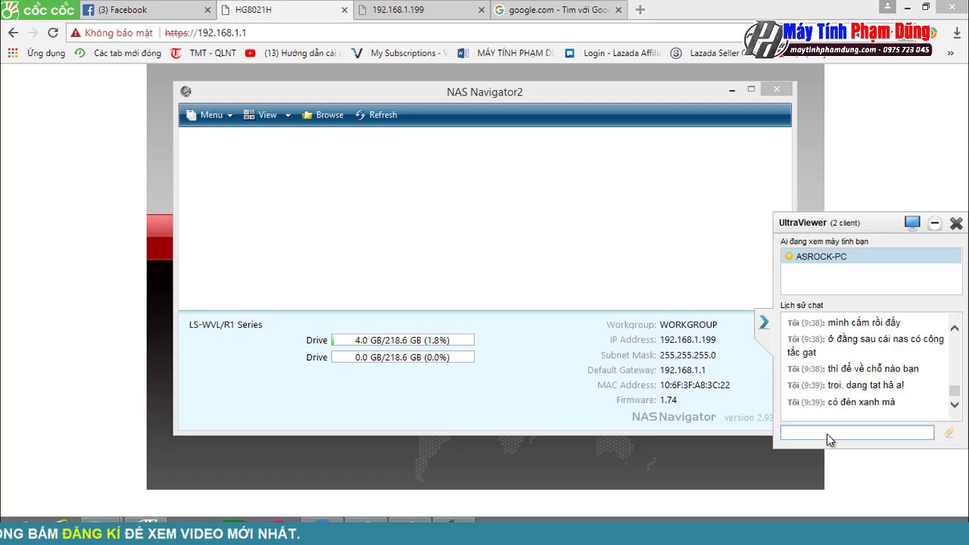
text(thấy đang đe)
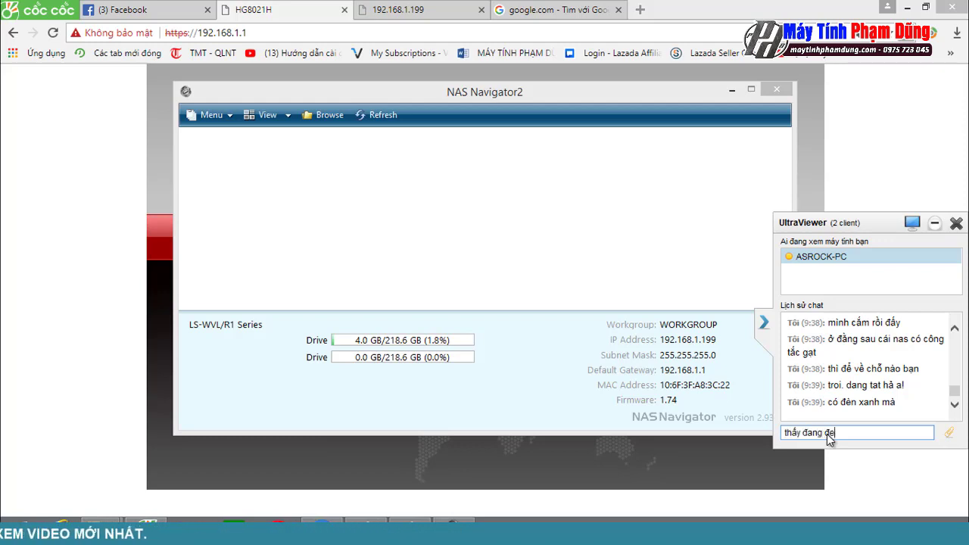
key(BackSpace)
text(ể chế đô auto)
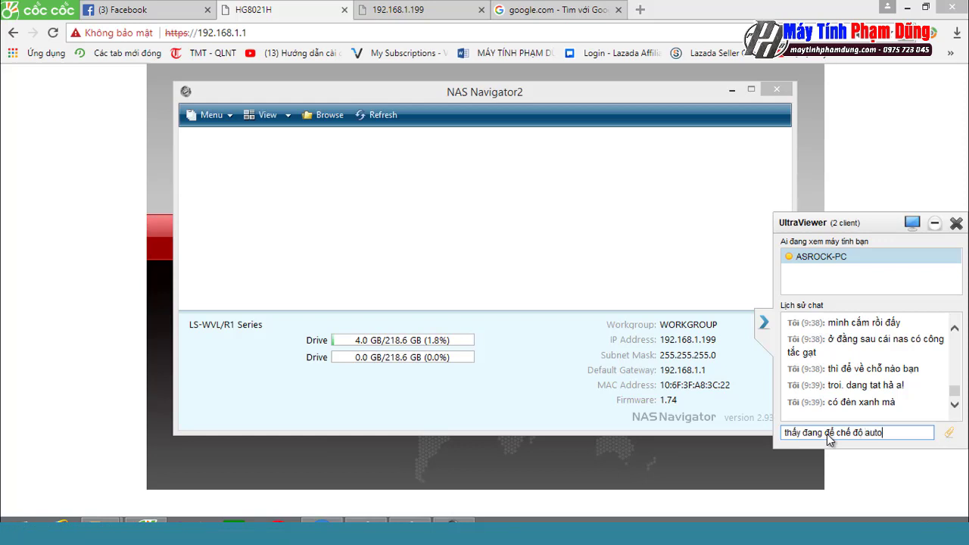
key(Return)
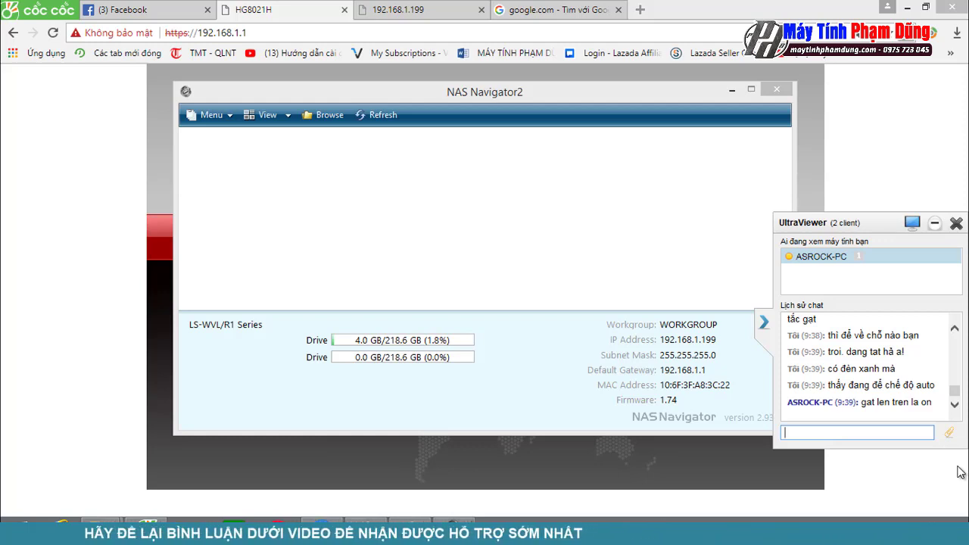
Step: Reply 'để on rồi' in the chat, then show the taskbar networks and connections list
text(để on r)
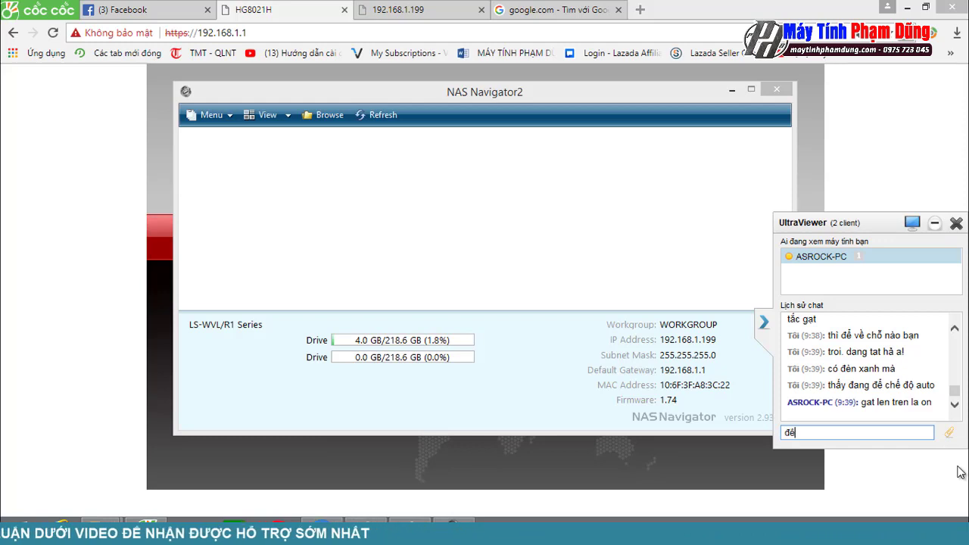
text(ồi)
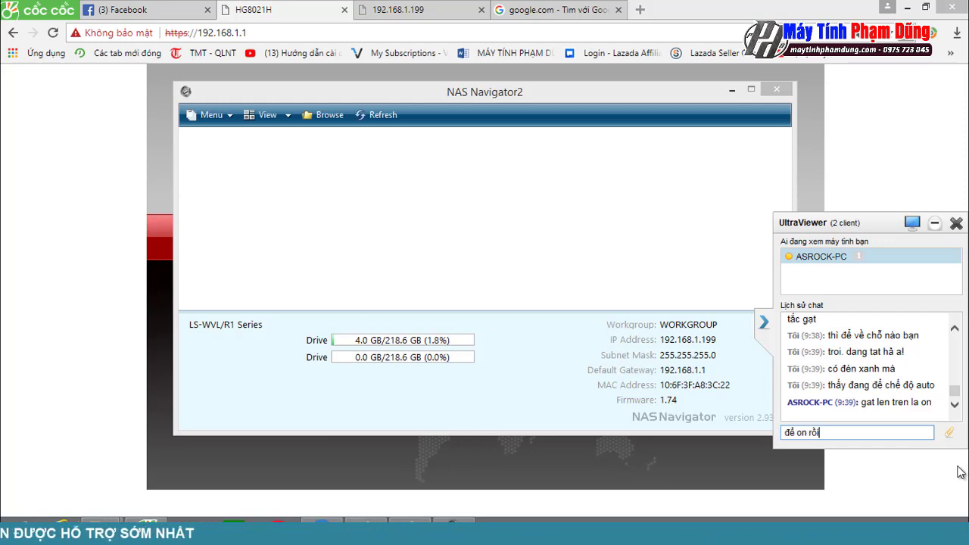
key(Return)
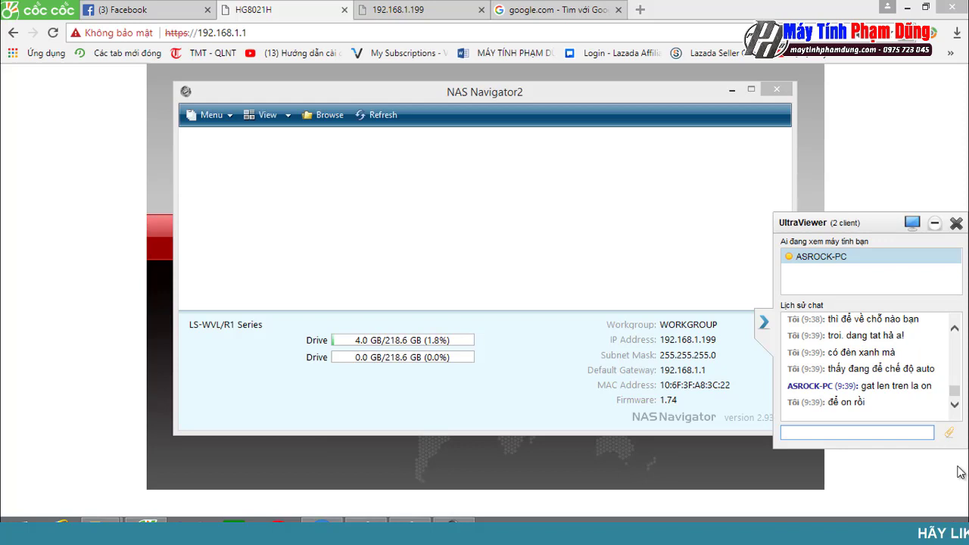
click(859, 517)
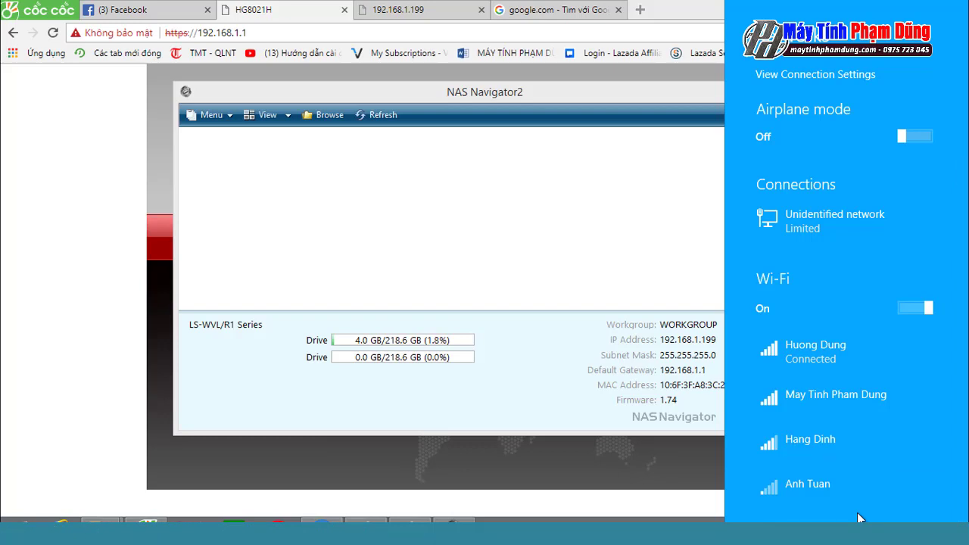
Step: Close the networks flyout and bring up the Windows Start screen
key(Escape)
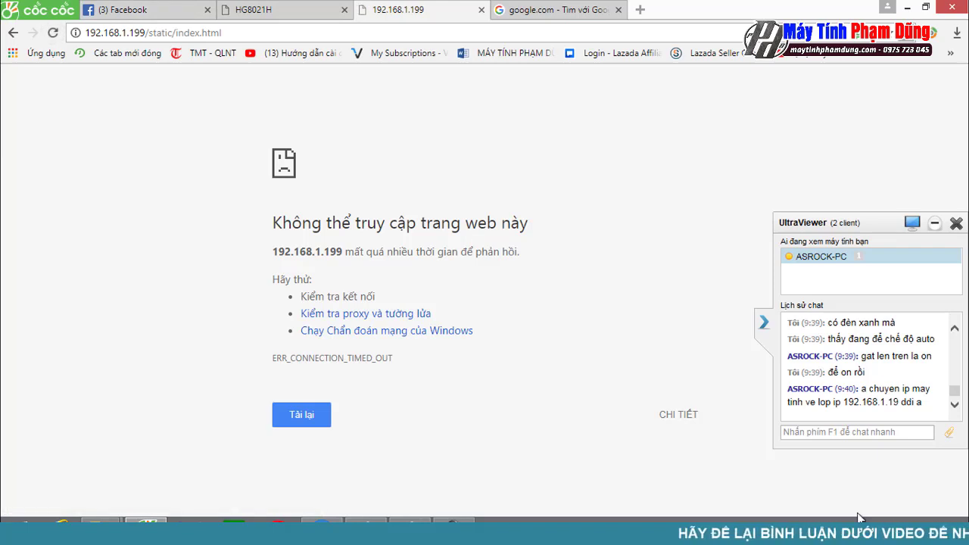
key(super)
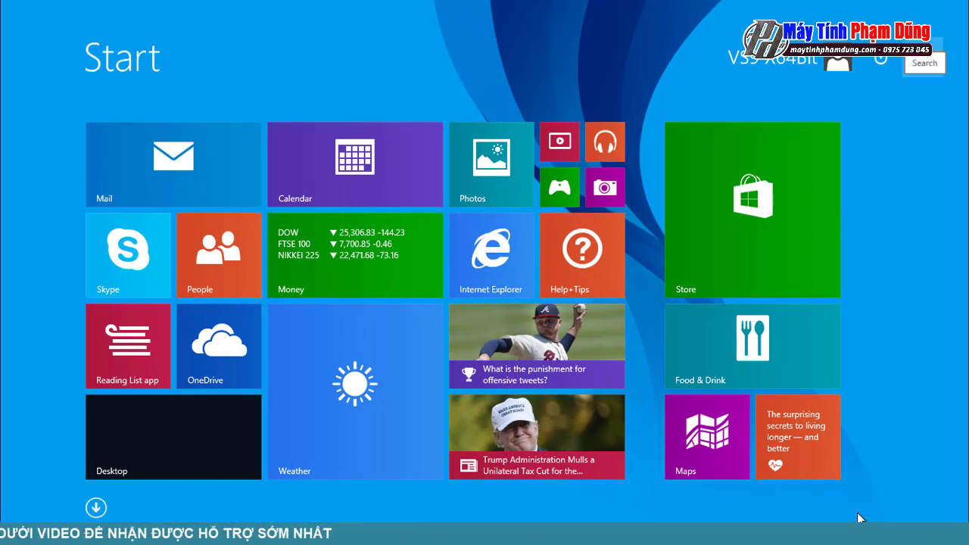
Step: Search 'network' from Start and open the Network folder
key(super+s)
text(netword)
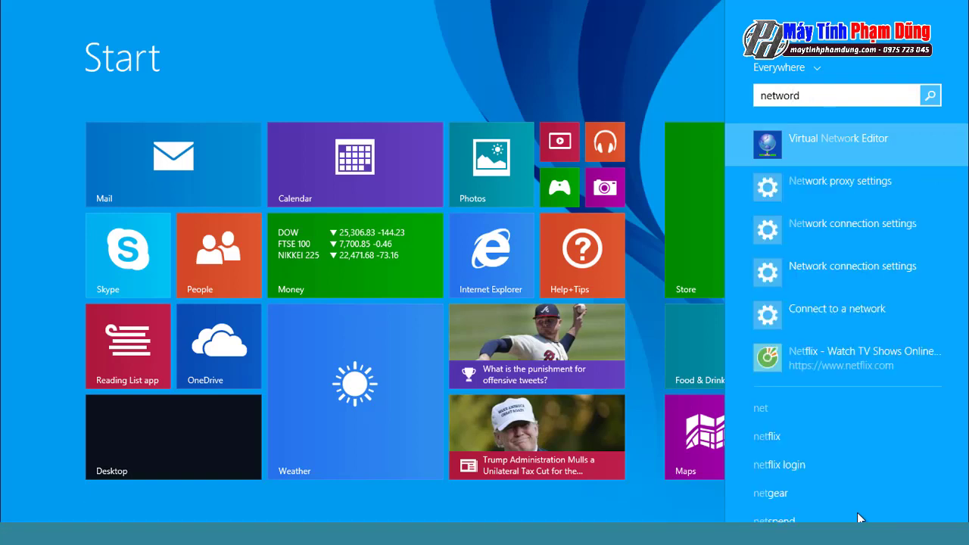
key(BackSpace)
text(k)
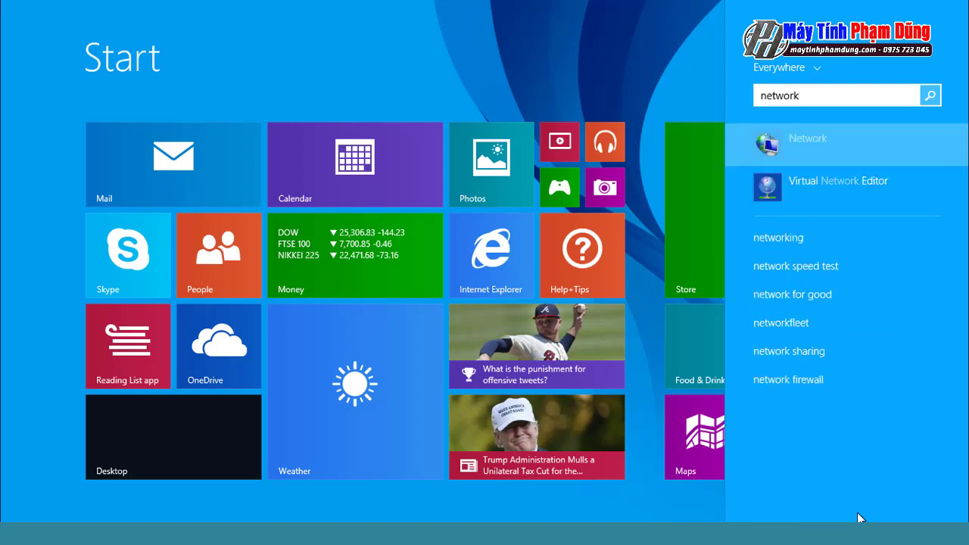
key(Return)
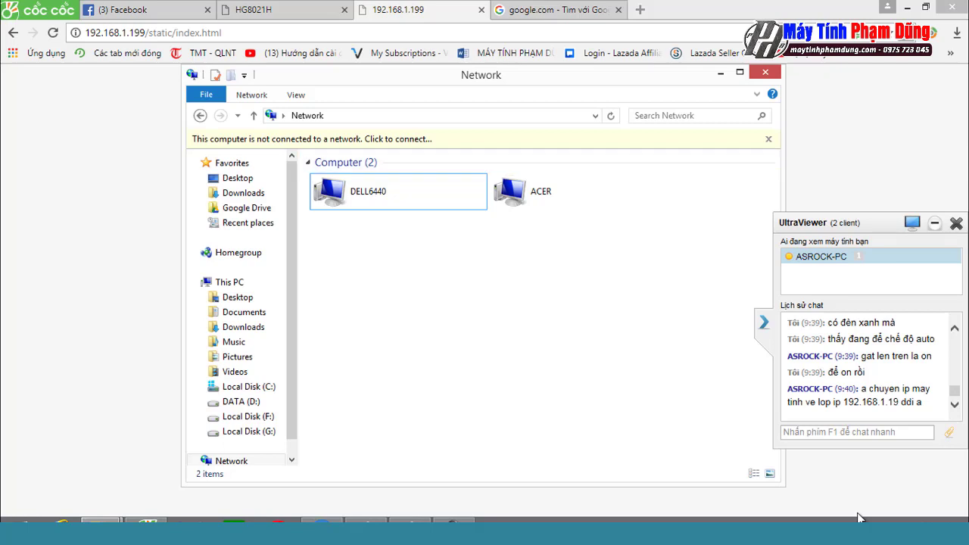
Step: From the not-connected notice, open Network and Sharing Center
key(shift+F10)
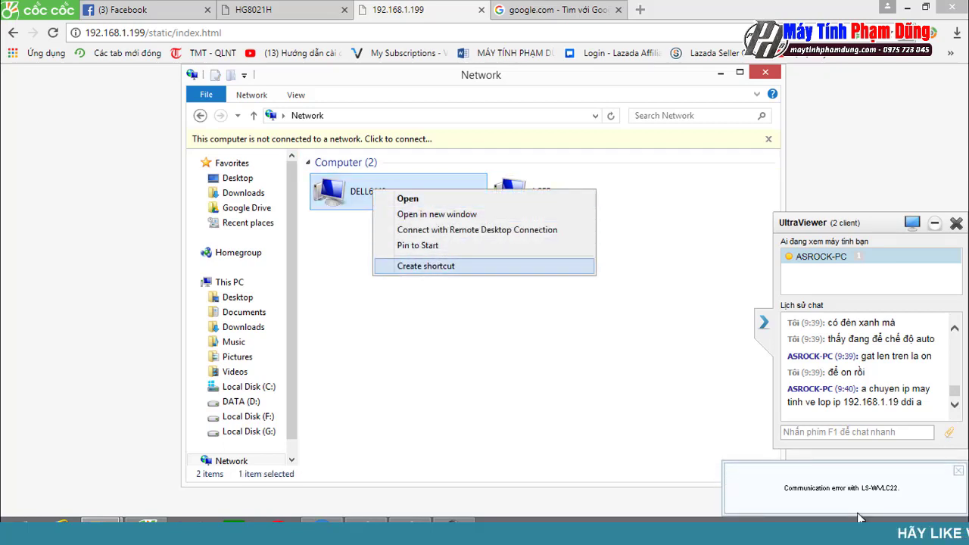
key(Escape)
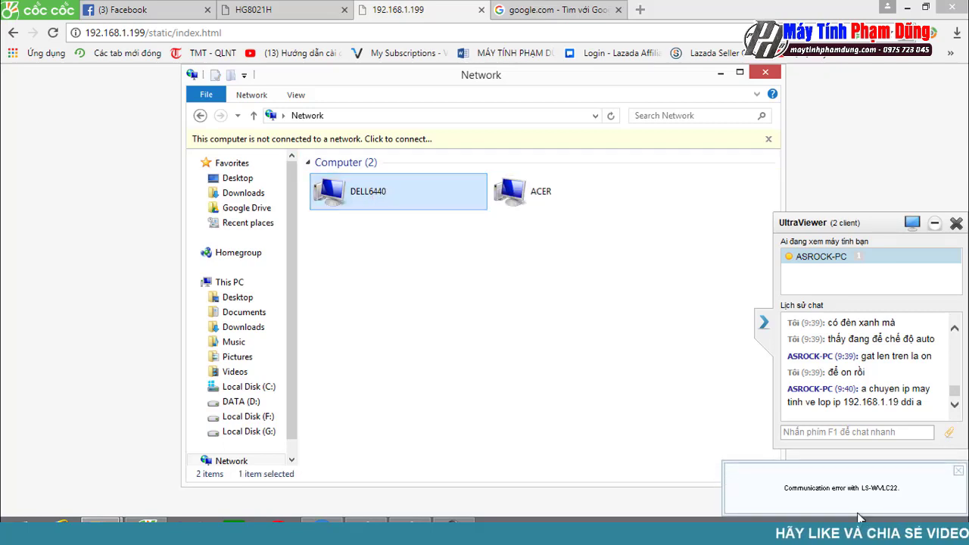
key(Up)
key(Up)
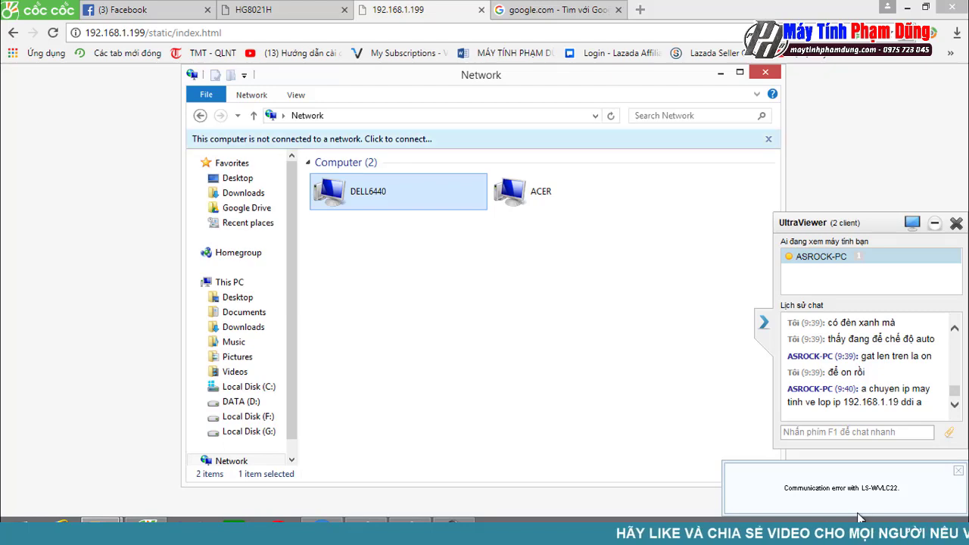
key(Return)
key(Up)
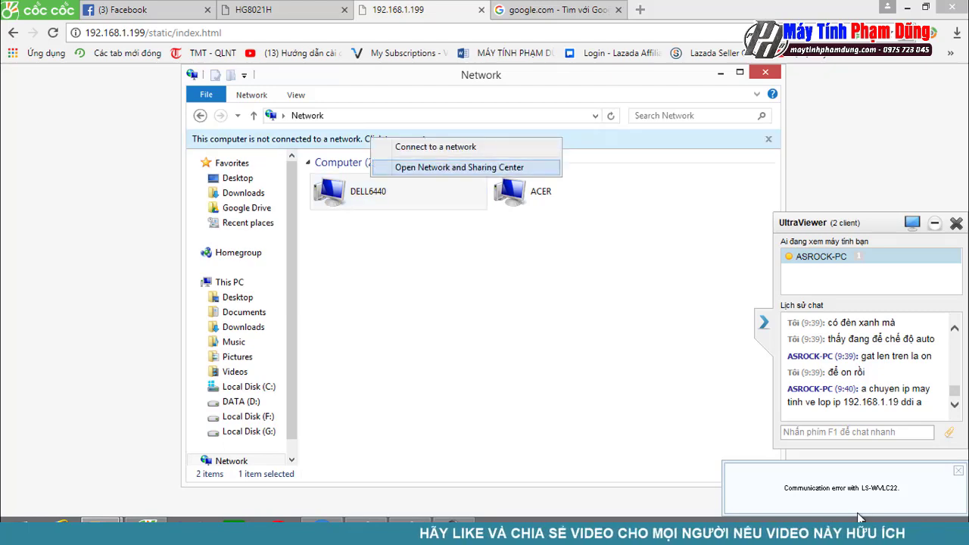
key(Return)
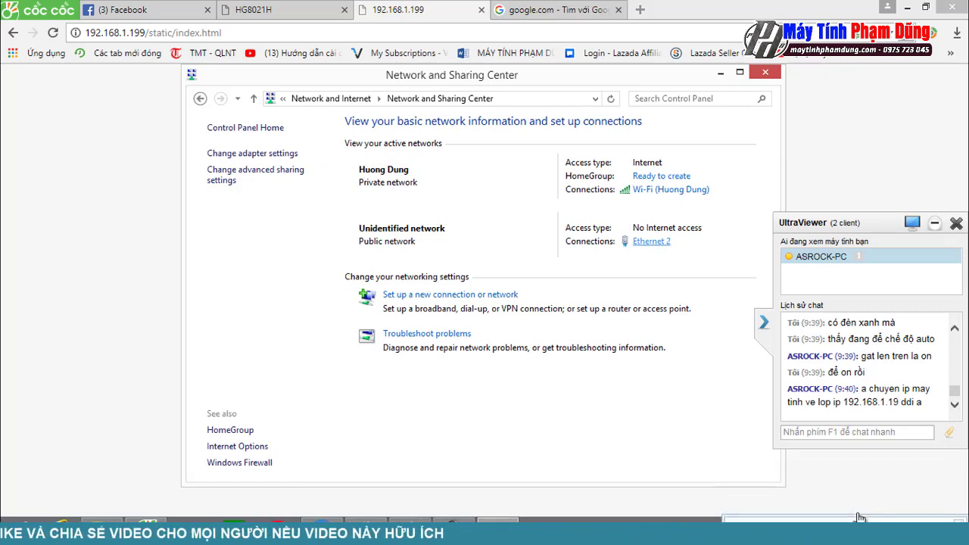
Step: Give Ethernet 2 the static IPv4 address 192.168.1.19 with mask 255.255.255.0
key(Return)
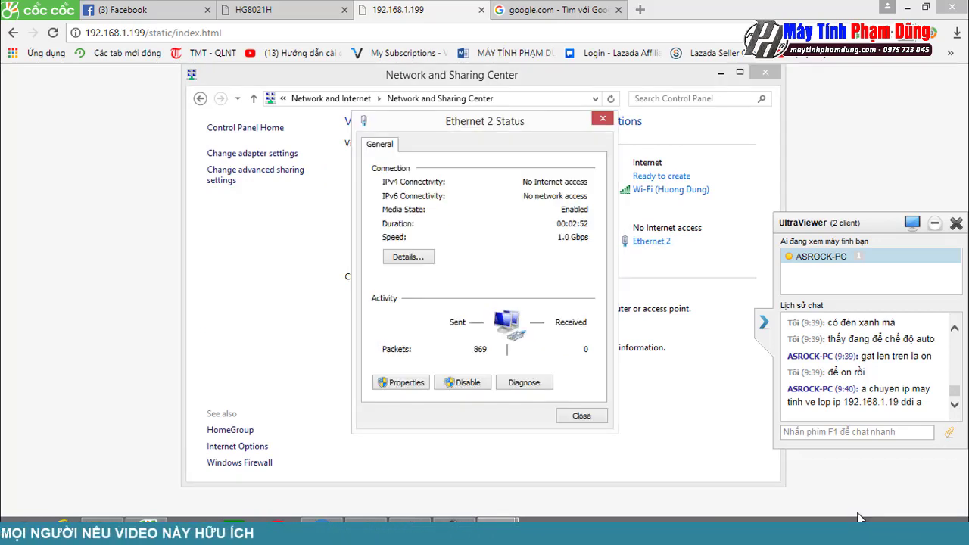
key(Return)
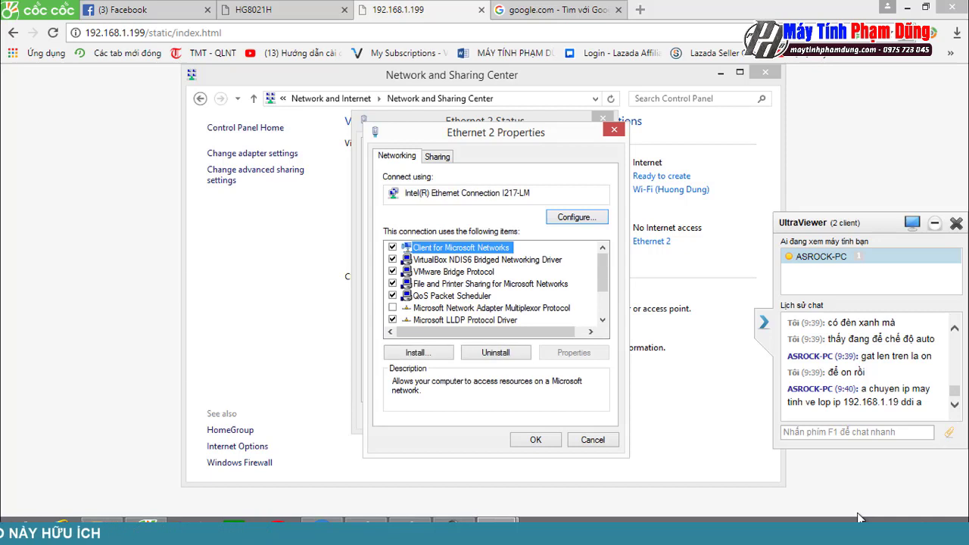
scroll(496, 284, down, 2)
double_click(477, 319)
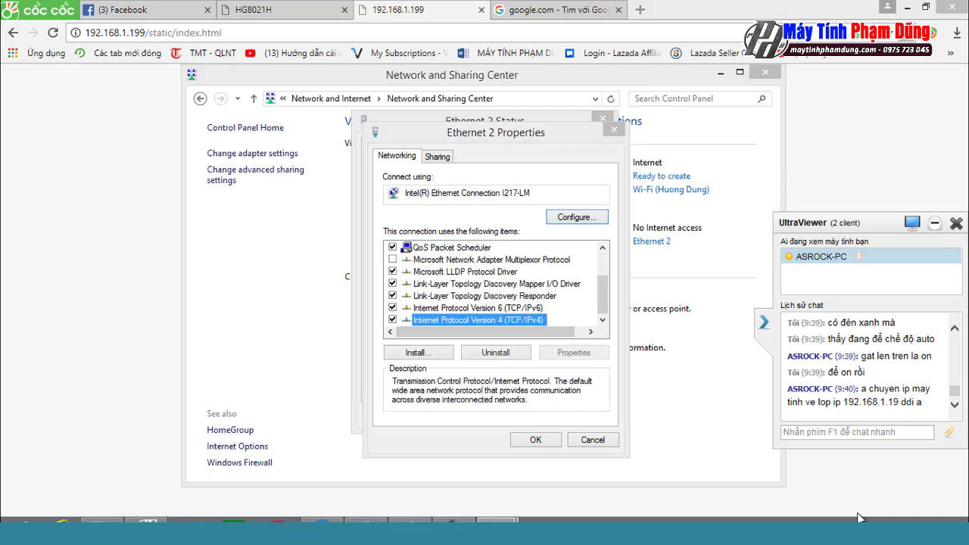
key(alt+s)
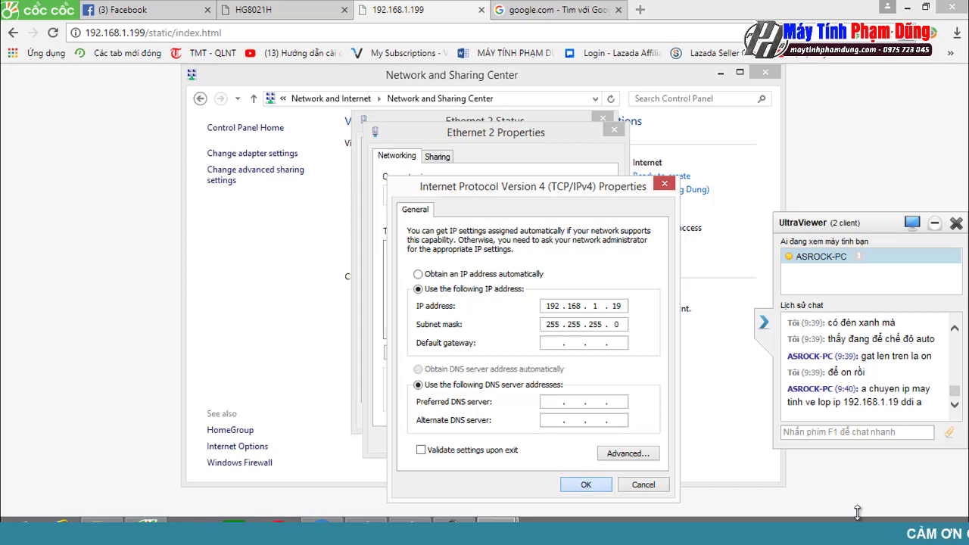
key(Return)
Step: Close the adapter properties and Network and Sharing Center, then select the NAS page address
key(Return)
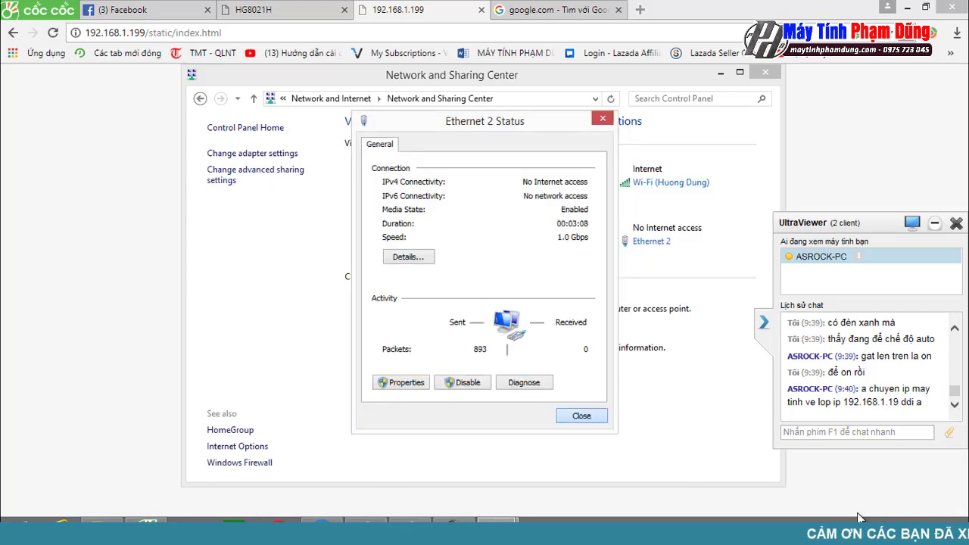
key(Return)
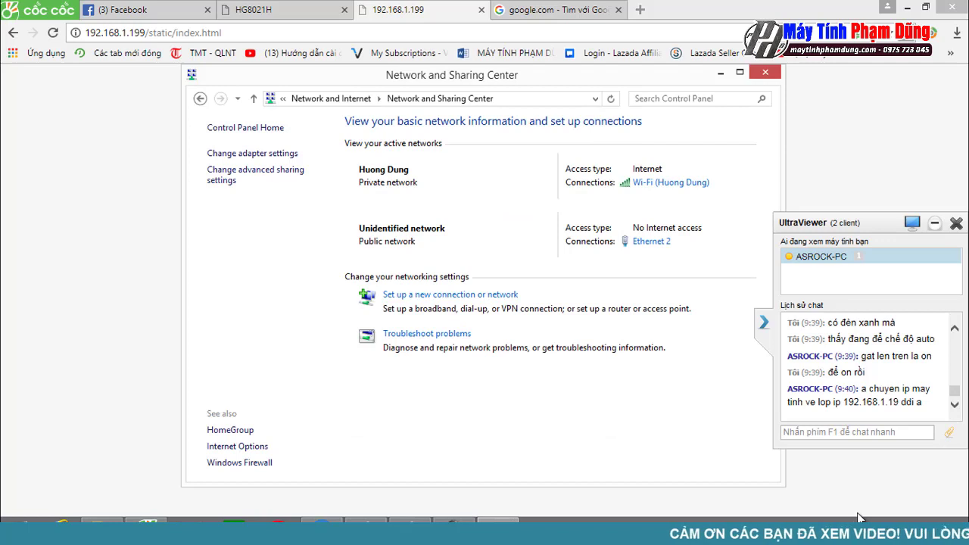
key(alt+F4)
key(ctrl+l)
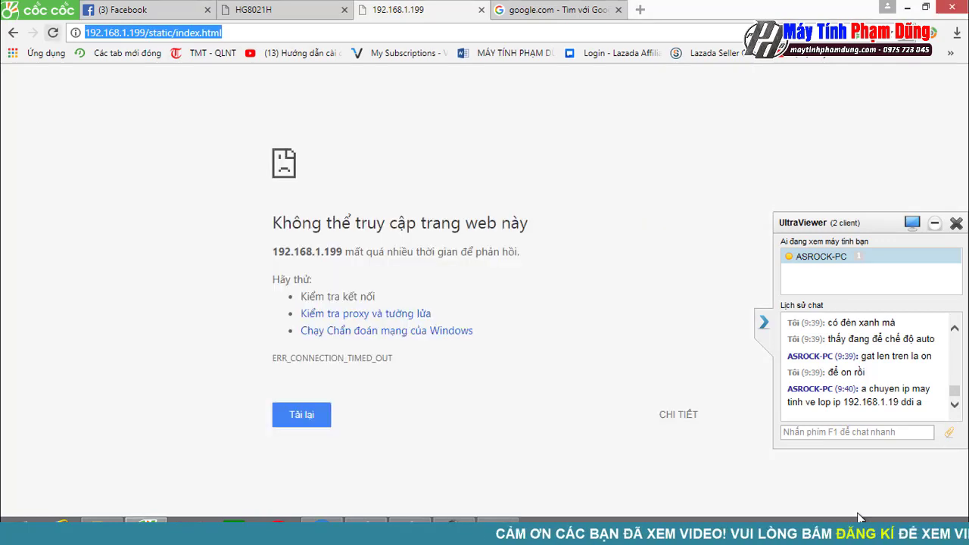
Step: Reload 192.168.1.199 and log in as admin with the account password after a rejected first attempt
key(Return)
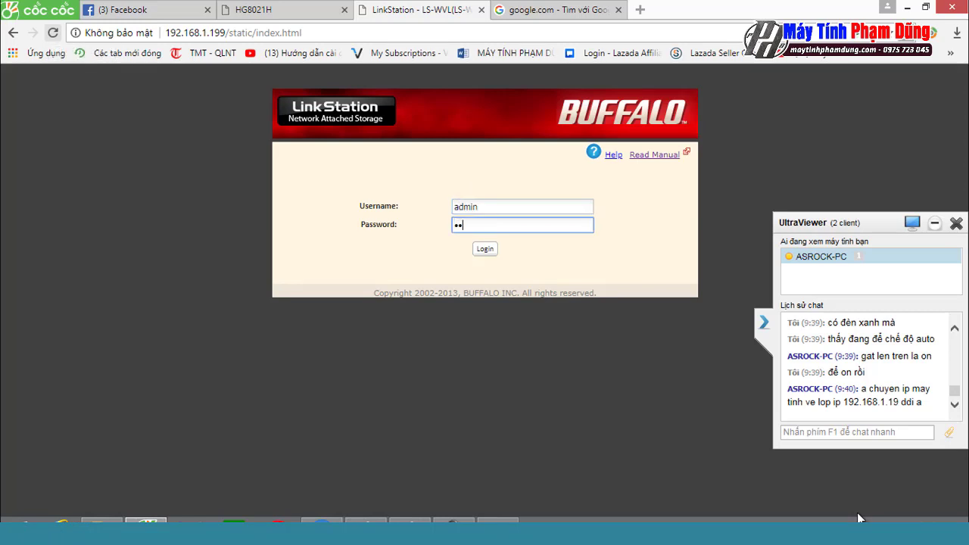
key(Return)
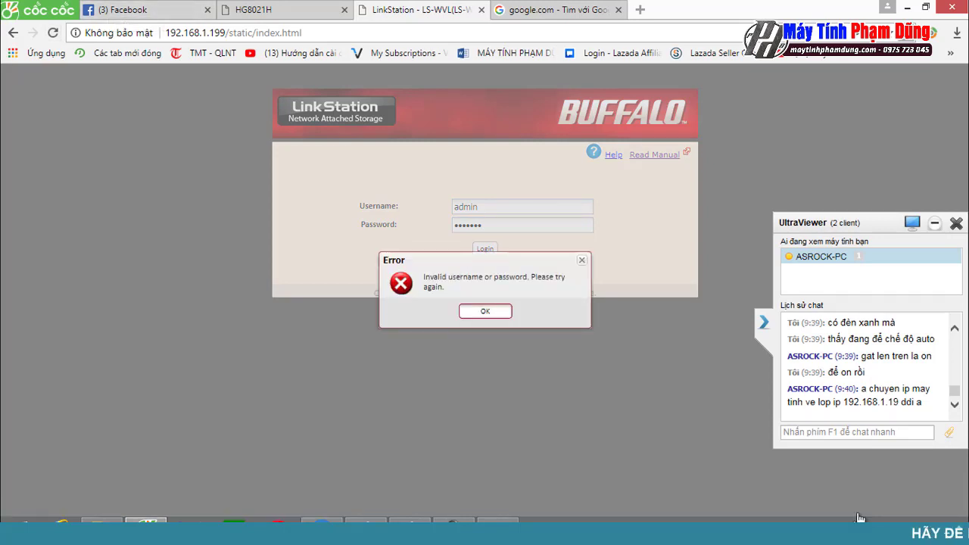
key(Return)
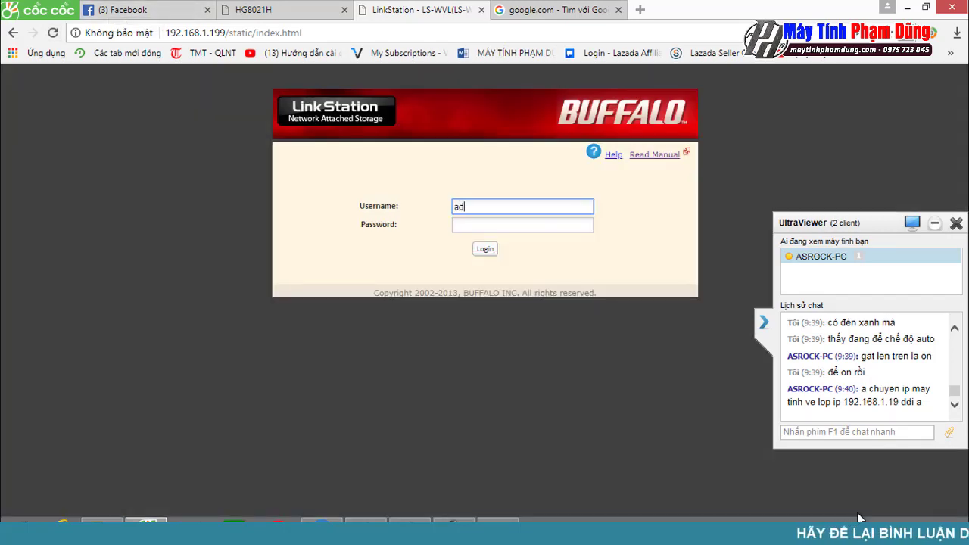
text(admin)
key(Tab)
text(pa)
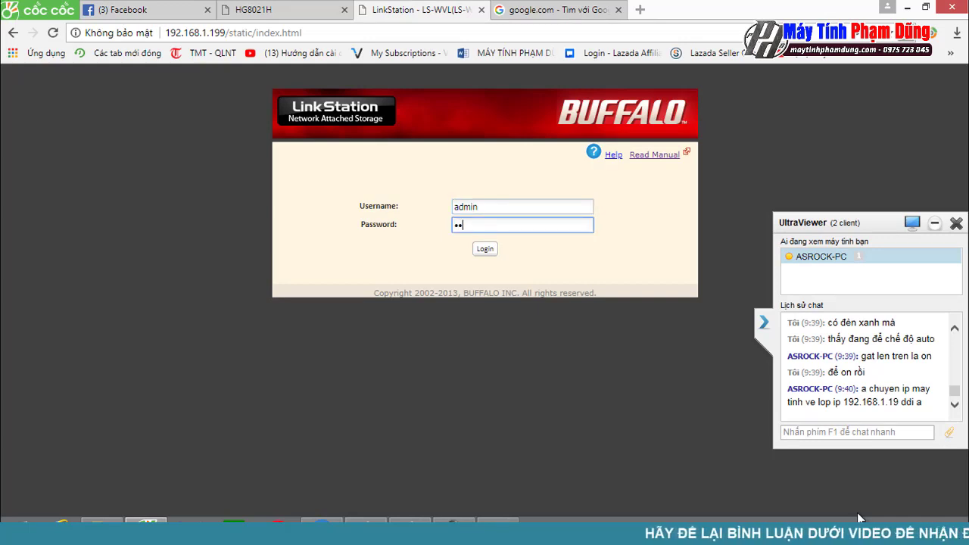
text(s)
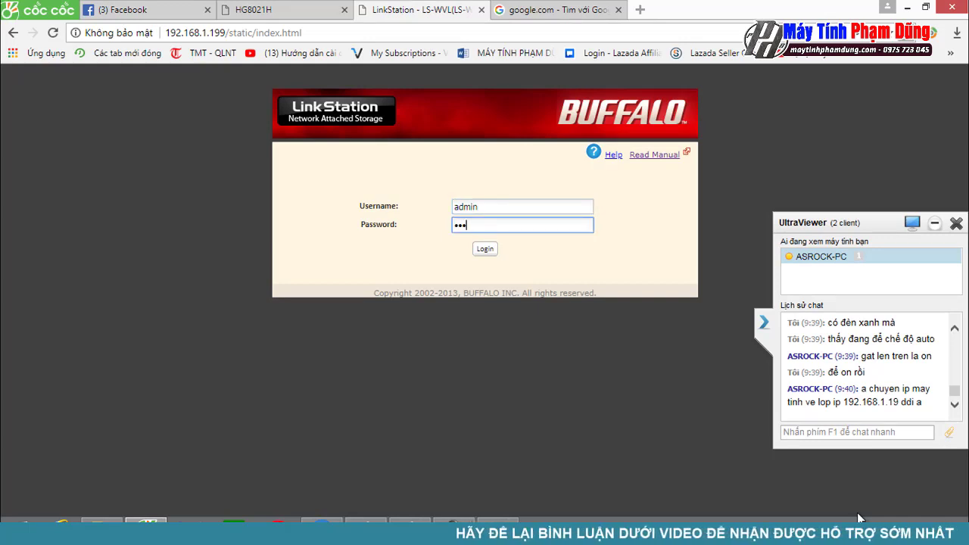
text(sword)
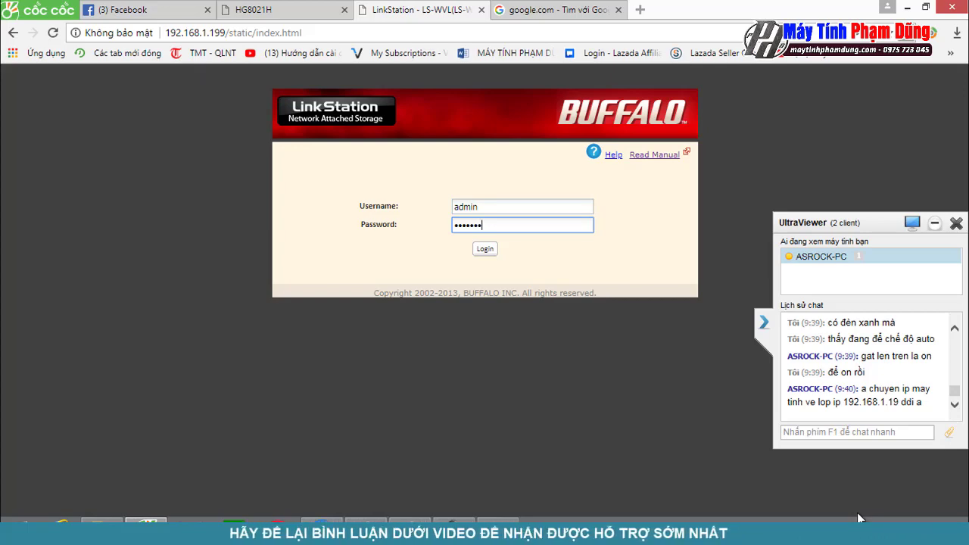
key(Return)
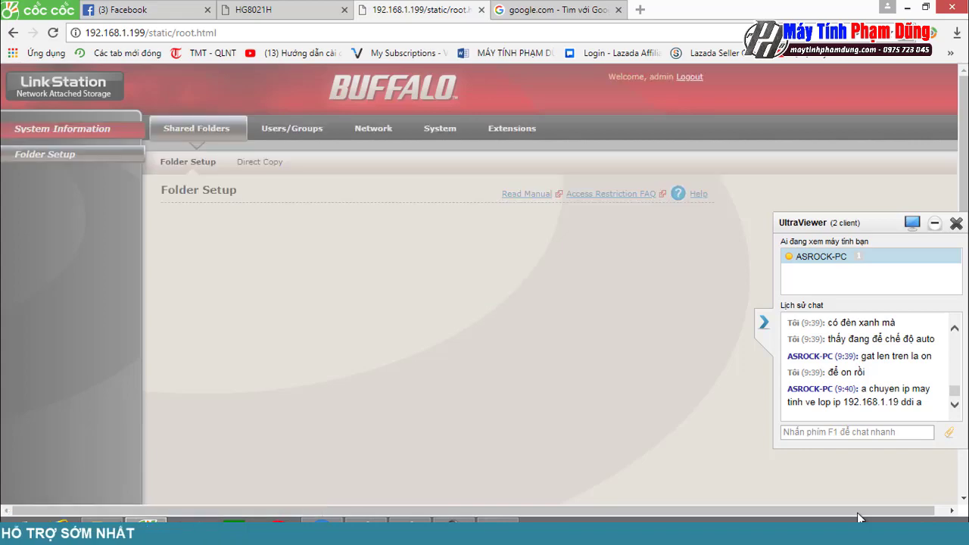
Step: Open the Extensions WebAccess page listing DATA and SHARE as Disable
scroll(857, 518, down, 2)
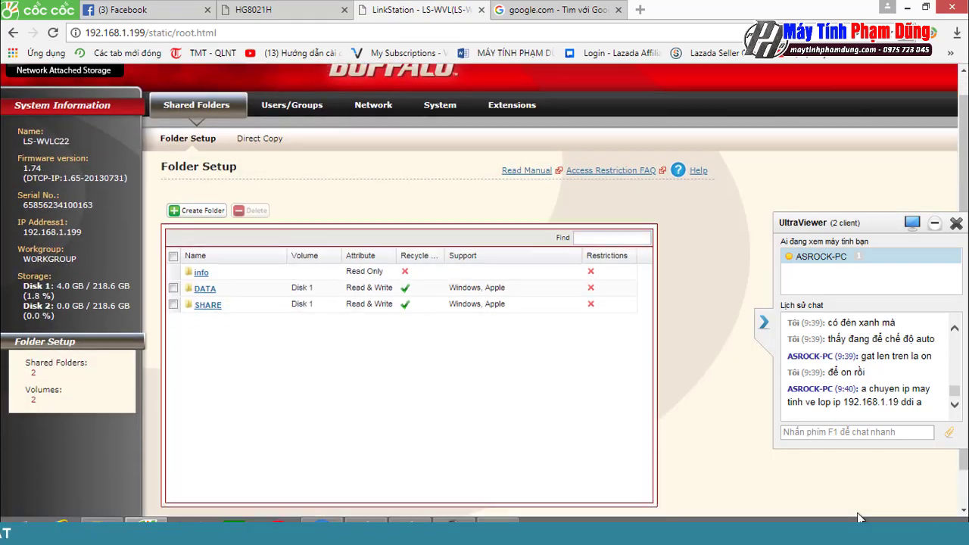
scroll(857, 518, up, 2)
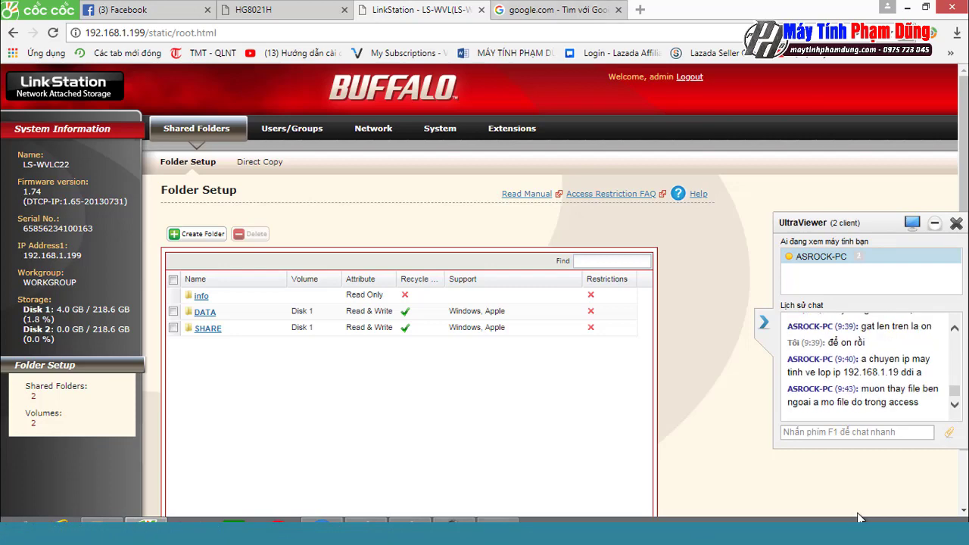
click(512, 128)
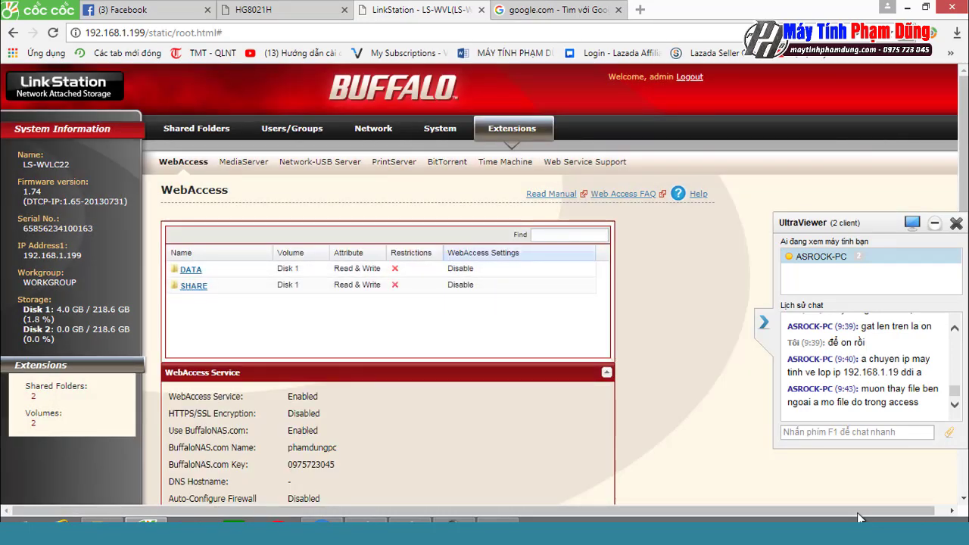
Step: Set the DATA folder's WebAccess to Allow All Groups / Users and save
click(191, 269)
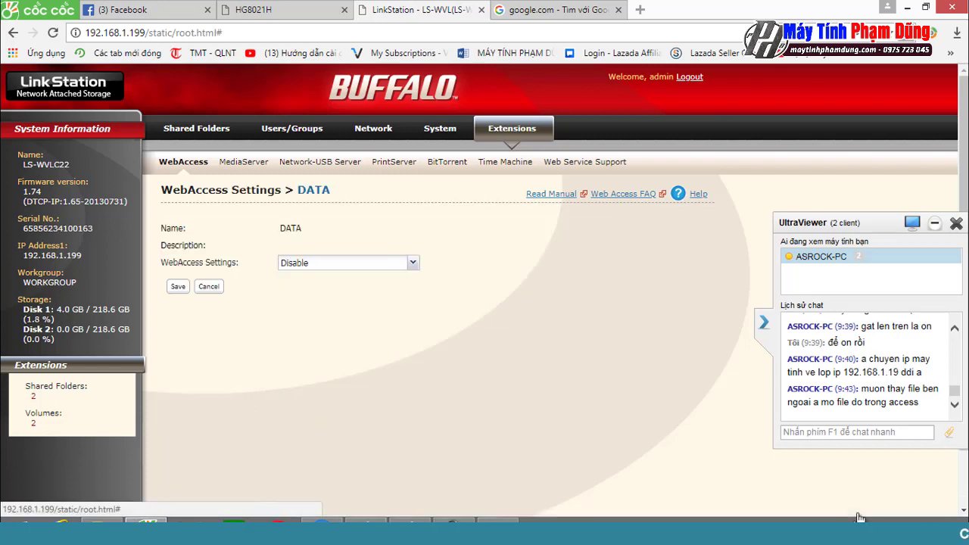
key(alt+Down)
key(Down)
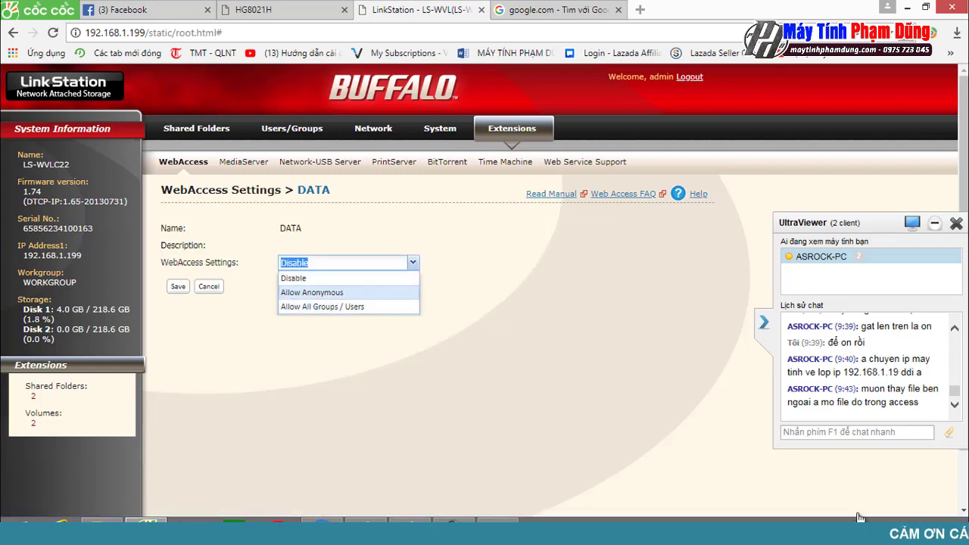
key(Down)
key(Up)
key(Up)
key(Down)
key(Down)
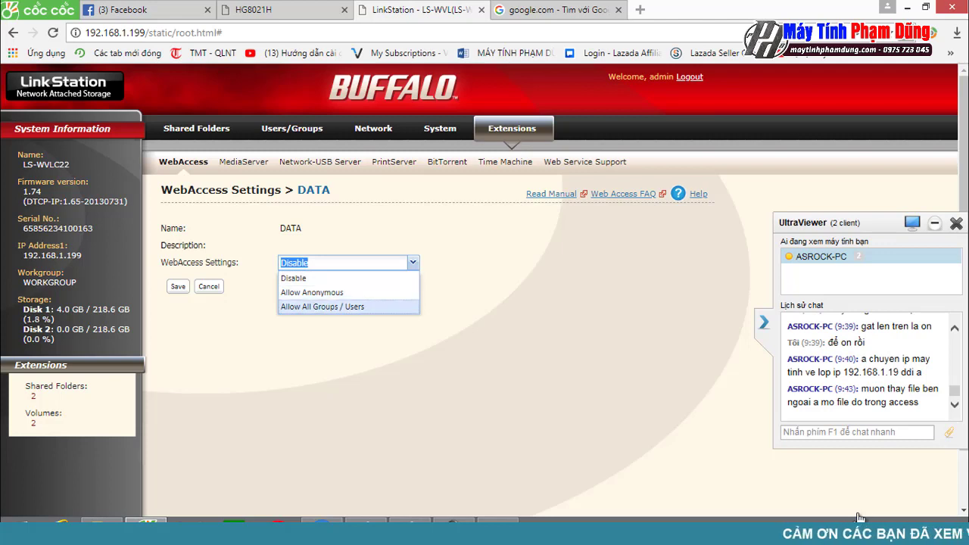
key(Up)
key(Down)
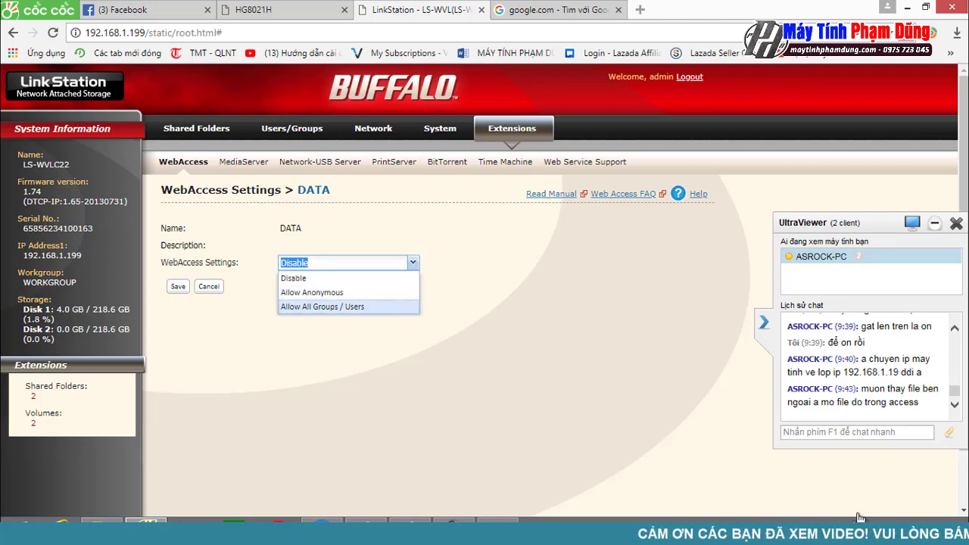
key(Return)
key(Tab)
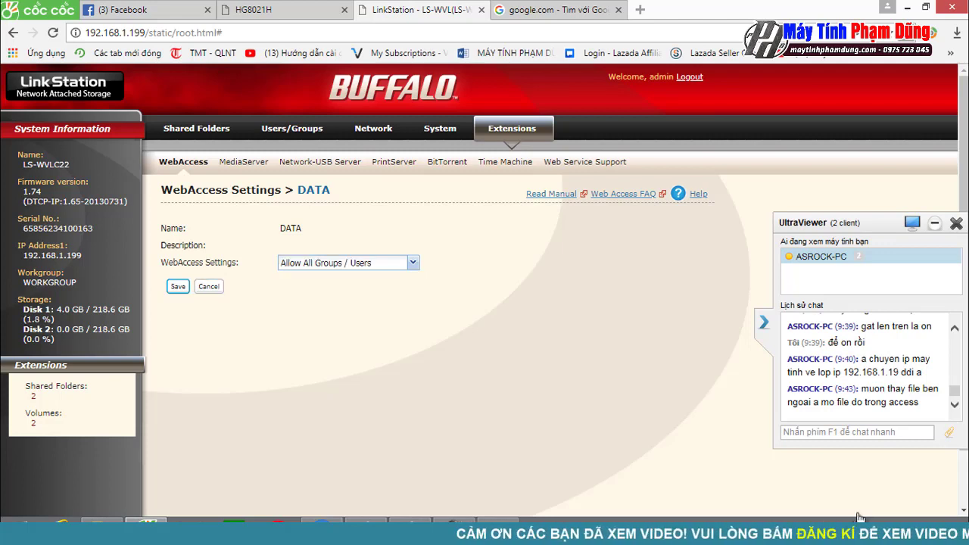
key(Return)
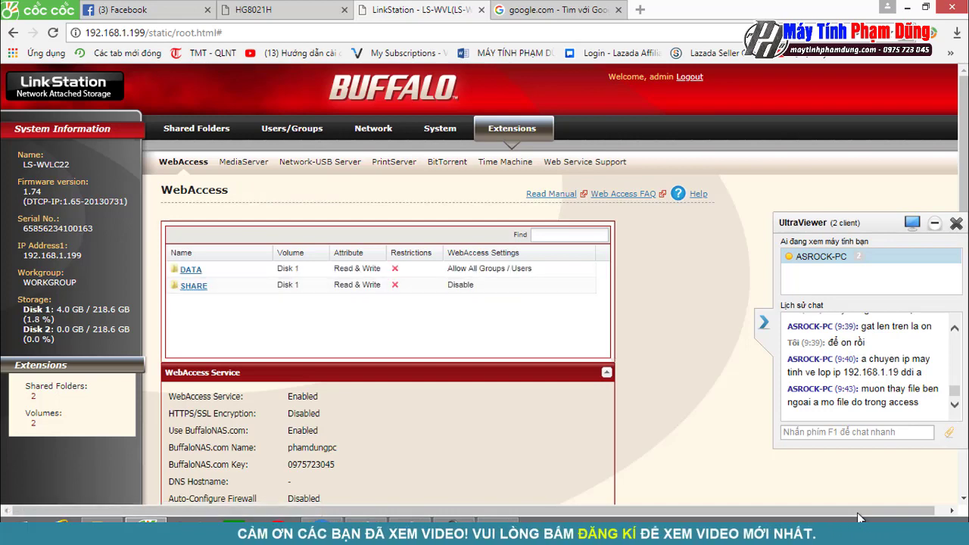
Step: Set SHARE's WebAccess to Allow All Groups / Users, save, and reveal the URL and port details
key(Page_Down)
key(Tab)
key(Return)
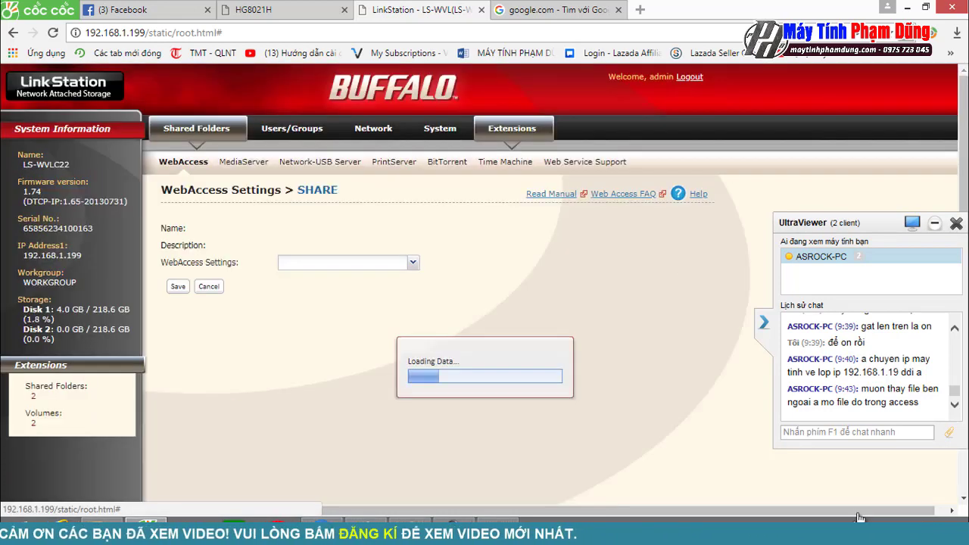
key(alt+Down)
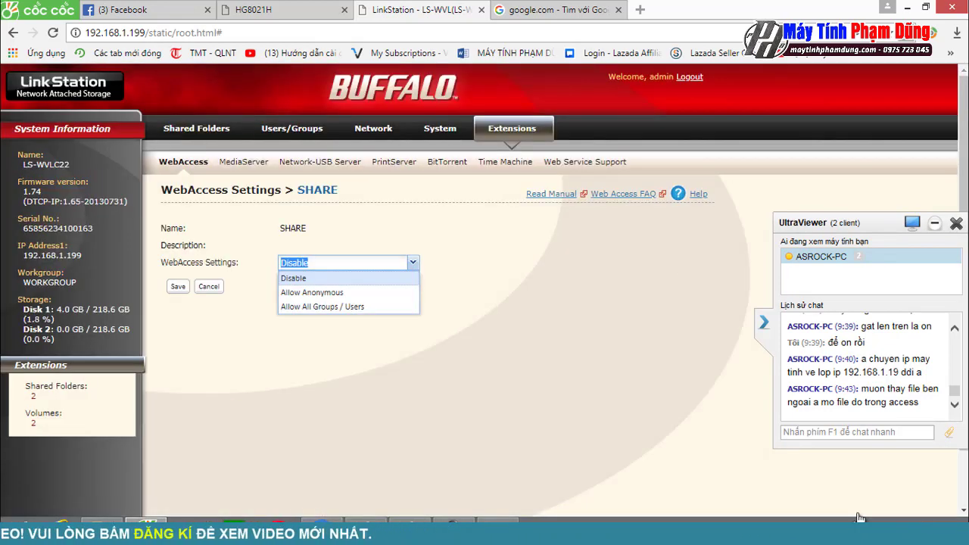
key(Down)
key(Down)
key(Return)
key(Tab)
key(Return)
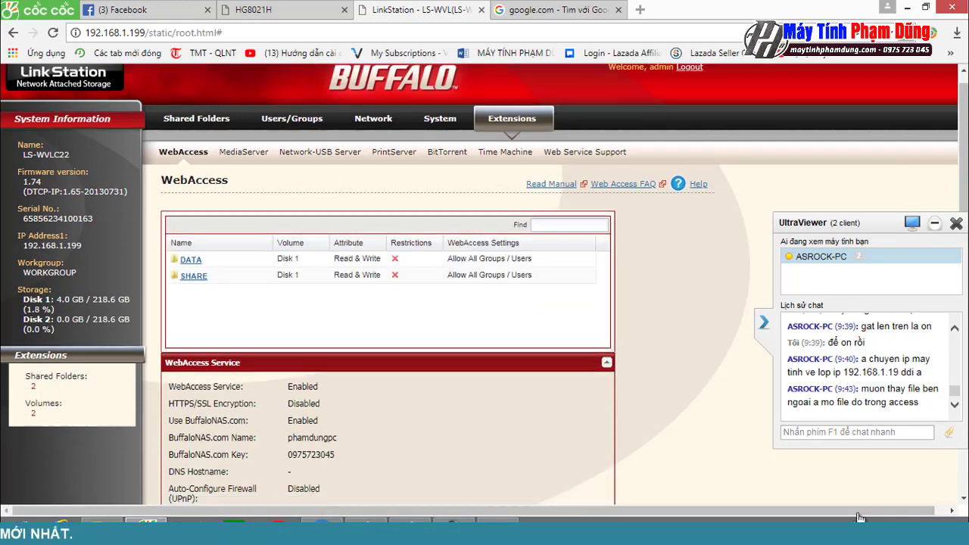
key(Down)
key(Down)
key(Down)
key(Down)
key(Down)
key(Down)
key(Up)
key(Up)
key(Up)
key(Up)
key(Up)
key(Up)
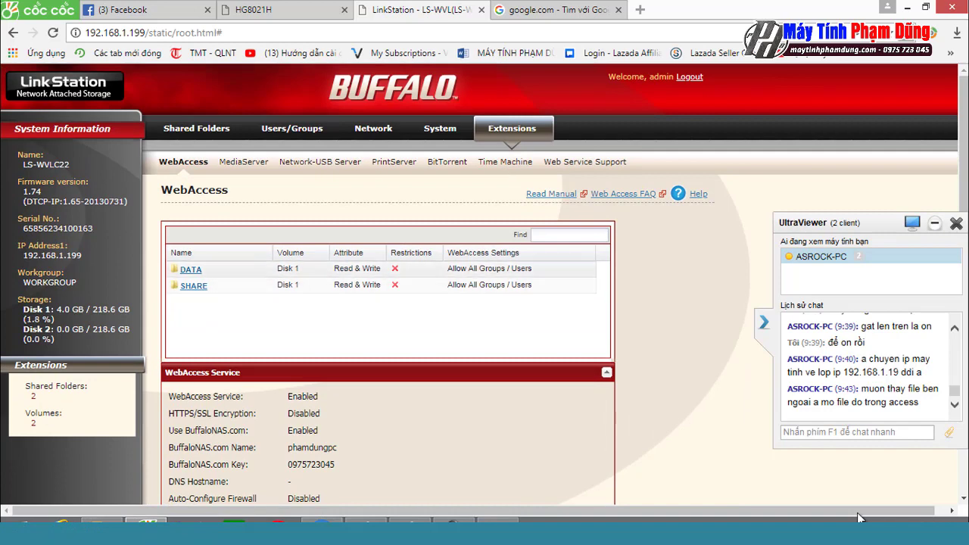
key(Down)
key(Down)
key(Down)
key(Down)
key(Down)
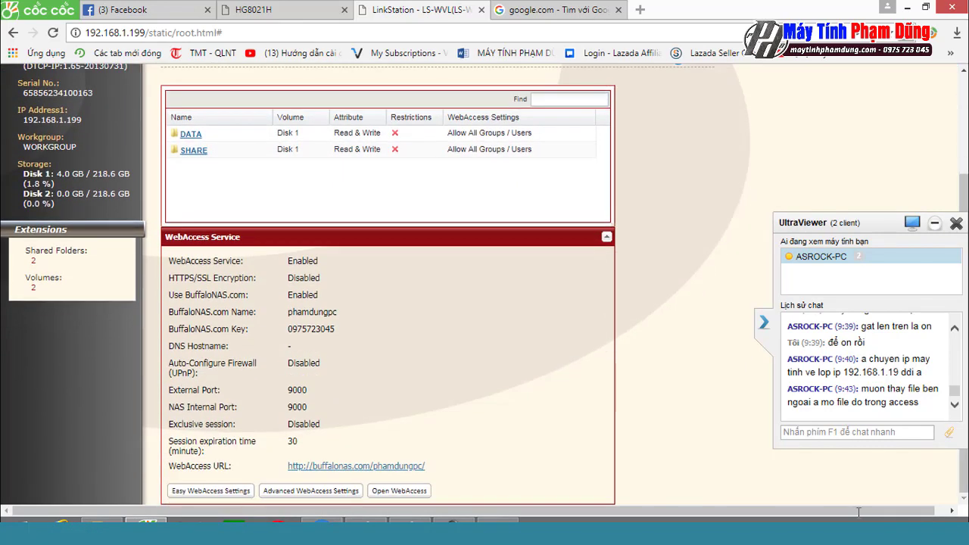
Step: Open the WebAccess file browser on port 9000, then send the chat message 'mình muốn do'
click(355, 466)
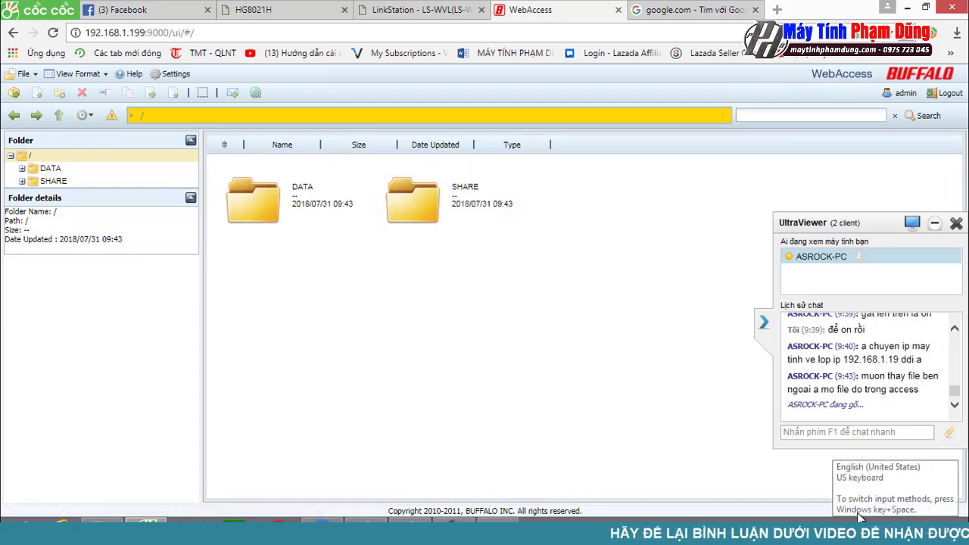
click(854, 433)
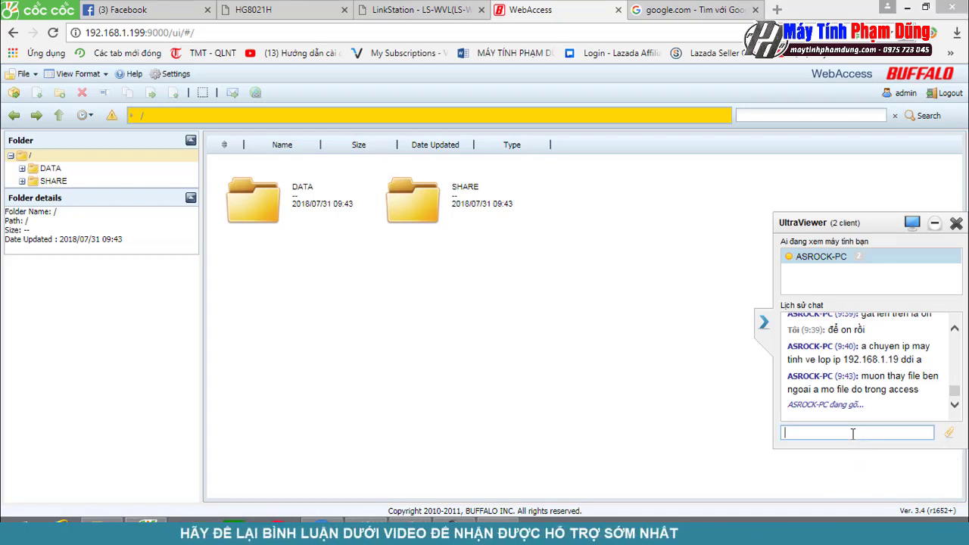
text(mình)
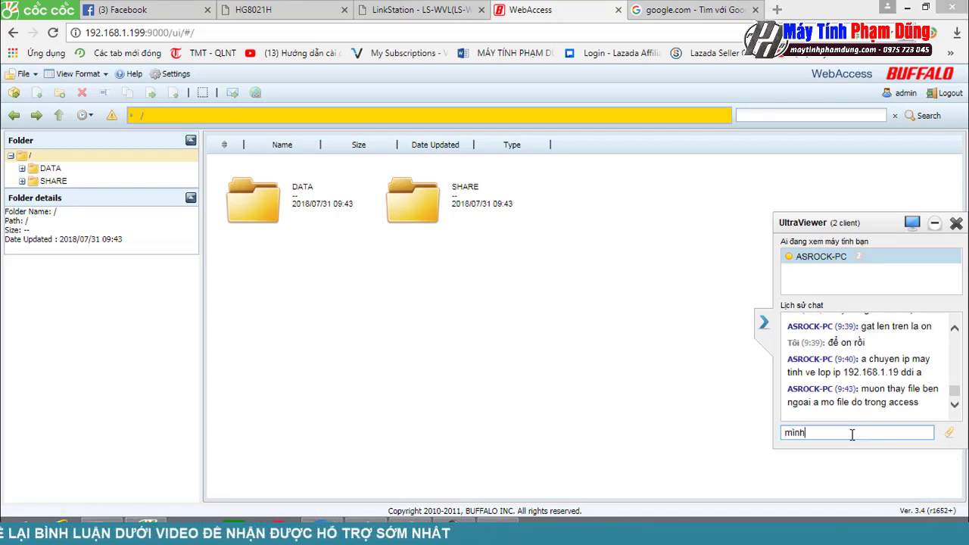
text( muốn download tư động thì làm thế nào)
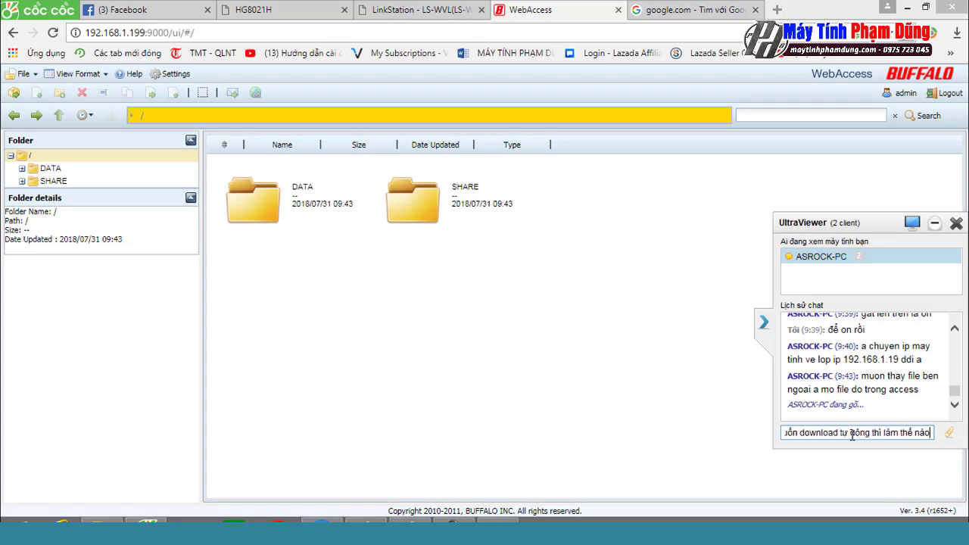
key(Return)
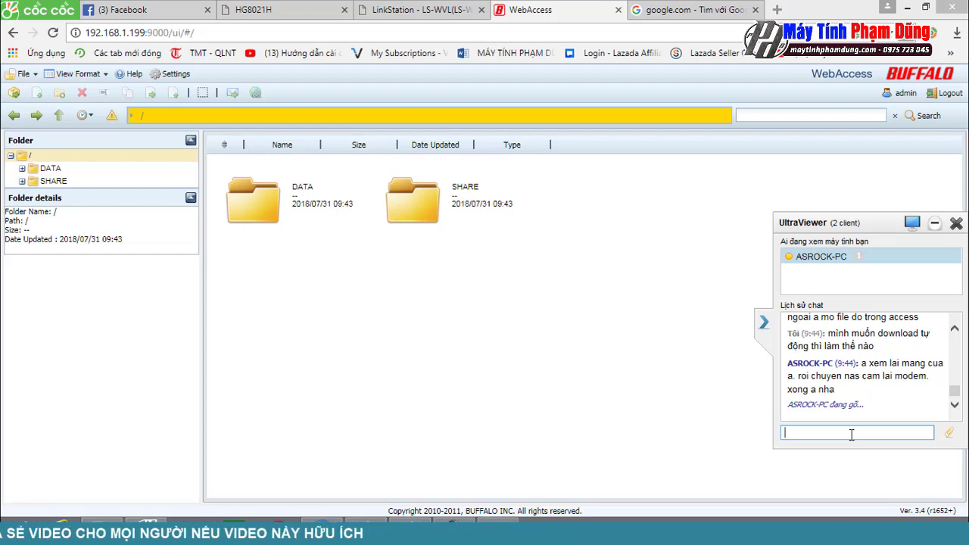
click(851, 435)
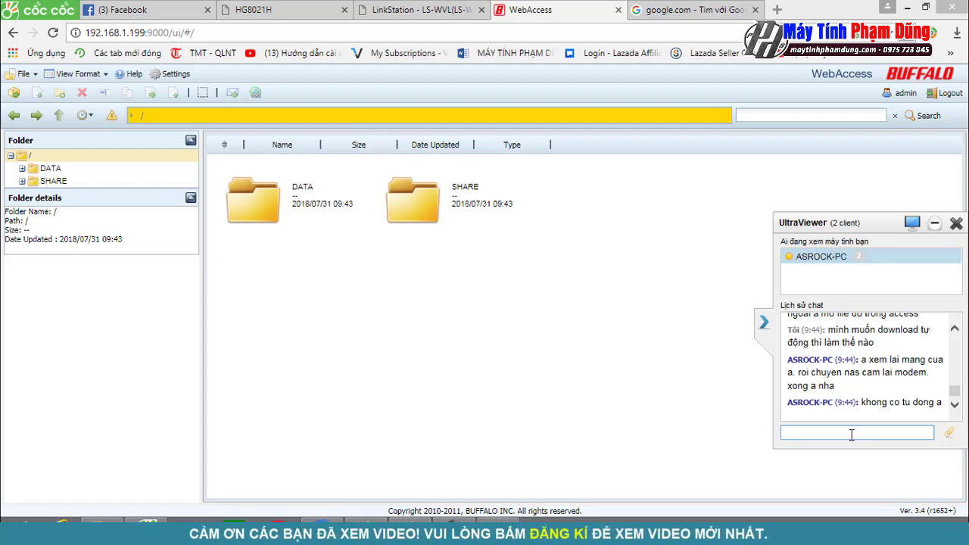
text(mang vâ)
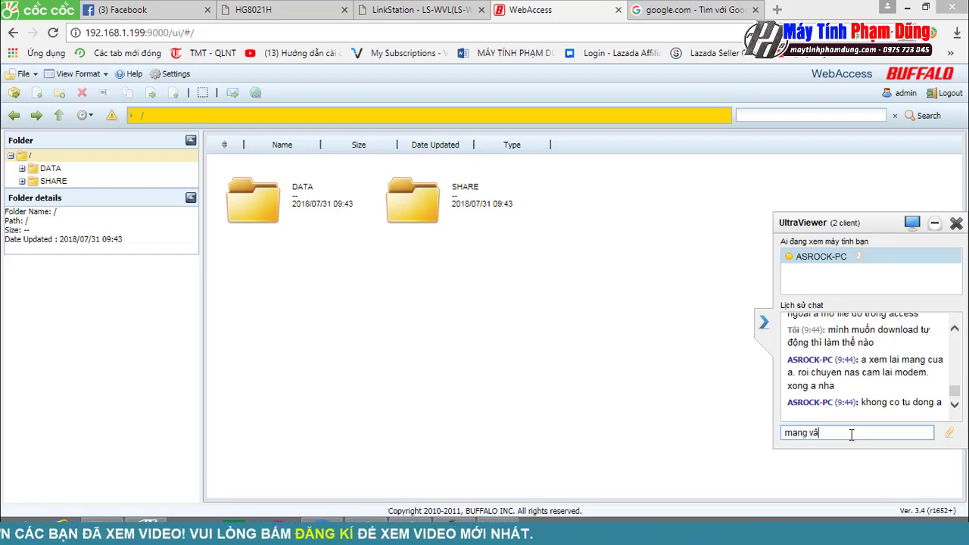
key(BackSpace)
text(ẫn có mấ)
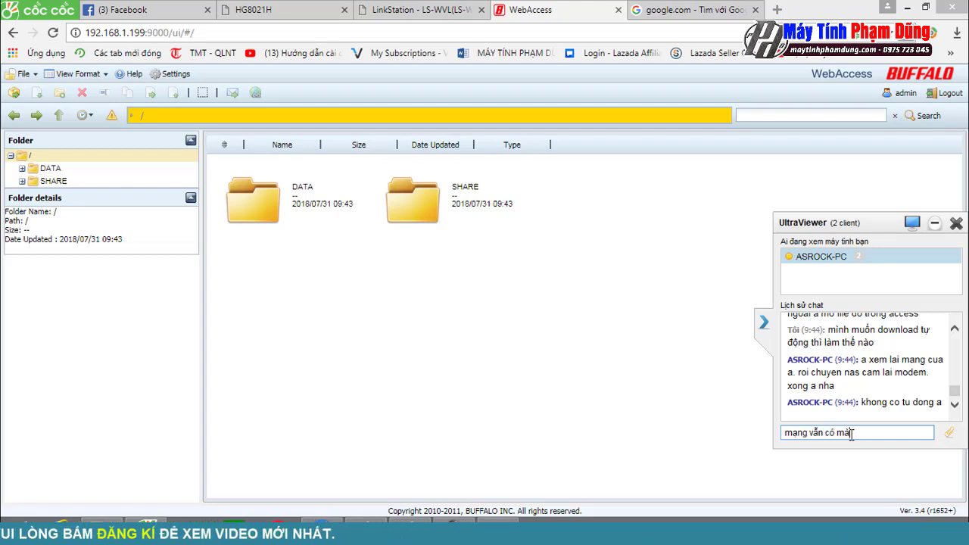
key(Return)
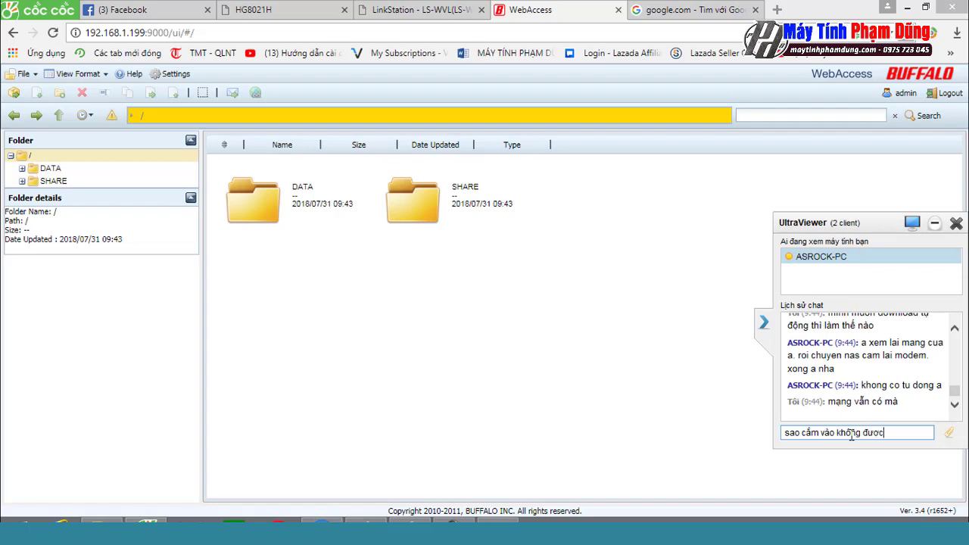
text(sao cắm vào không được)
key(Return)
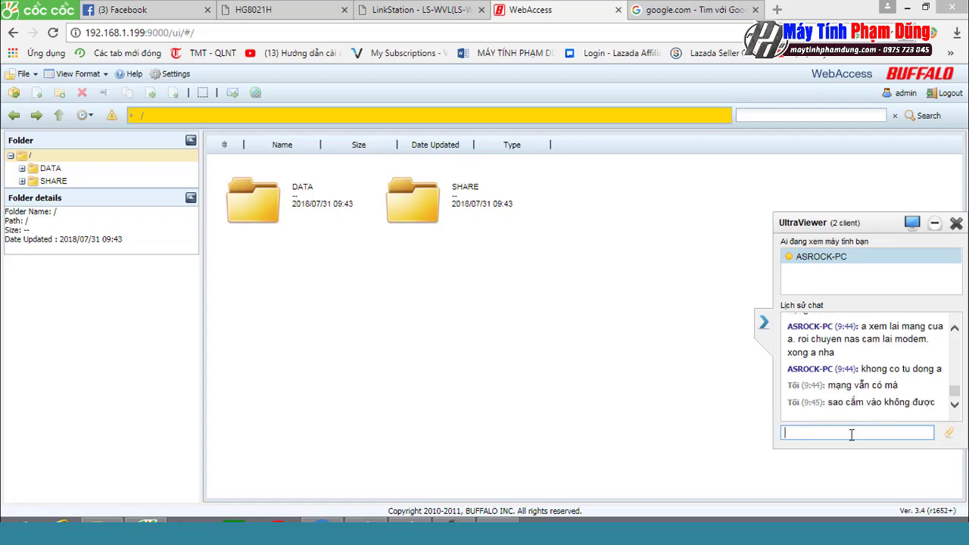
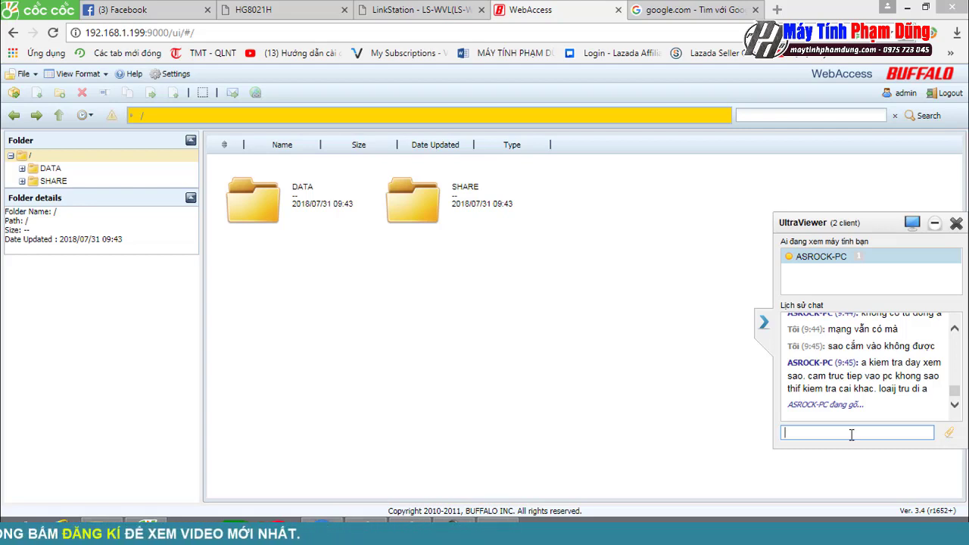
Step: Ask in the chat how to access the NAS from a phone or TV, mentioning the home camera
text(trên đie)
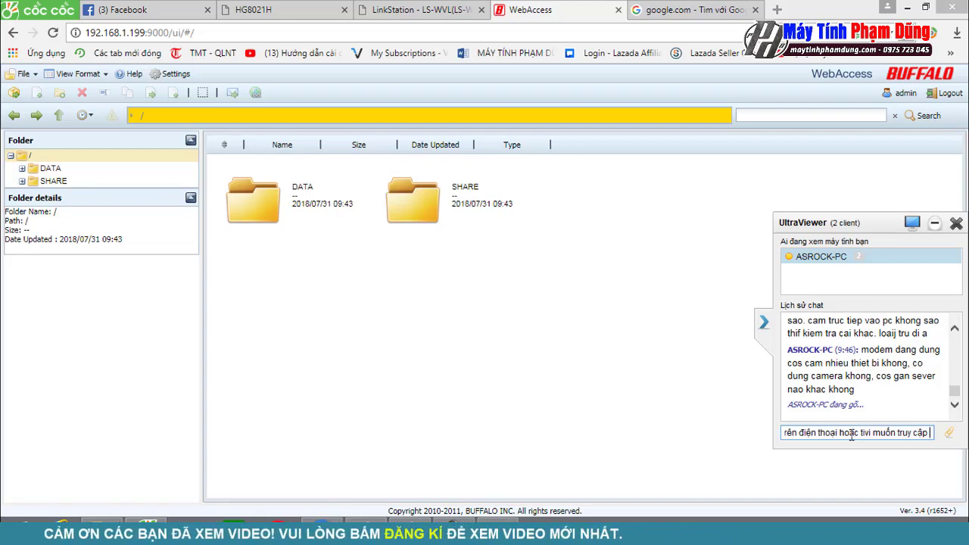
text(vào )
text(thì làm thế )
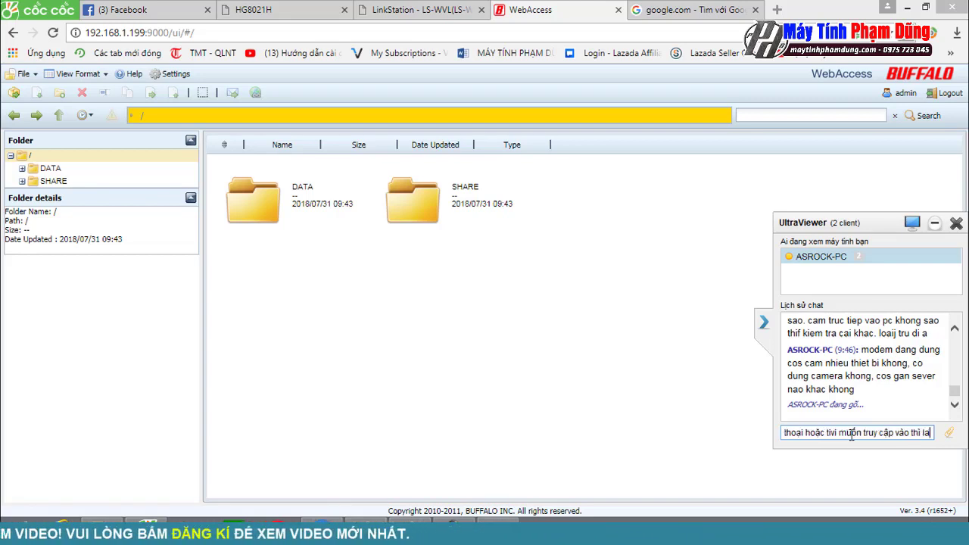
text(nào)
key(Return)
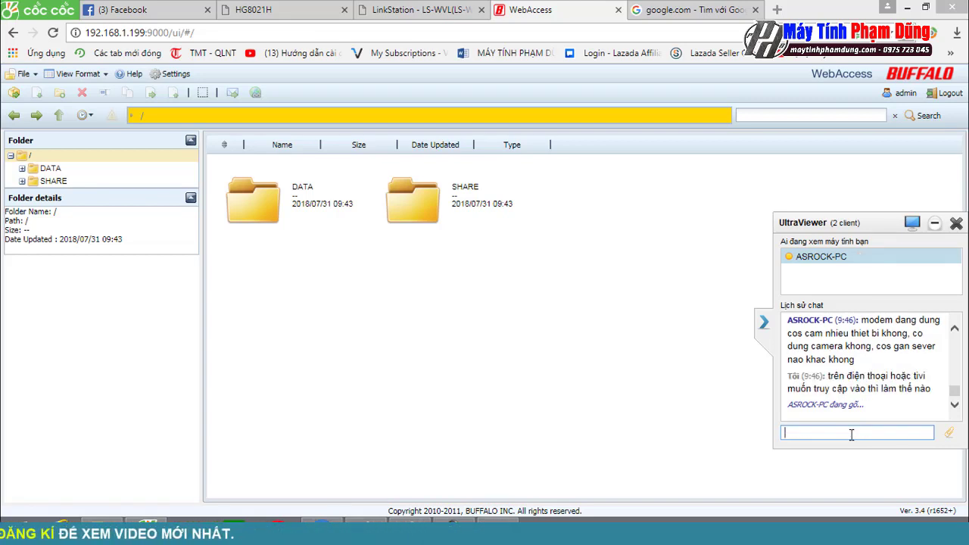
text(nhà mình )
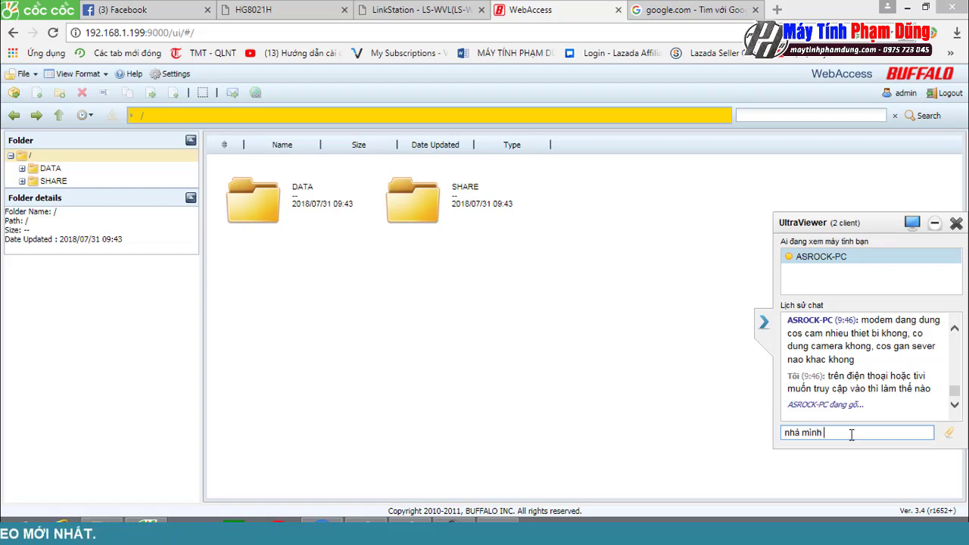
text(có cắm camera)
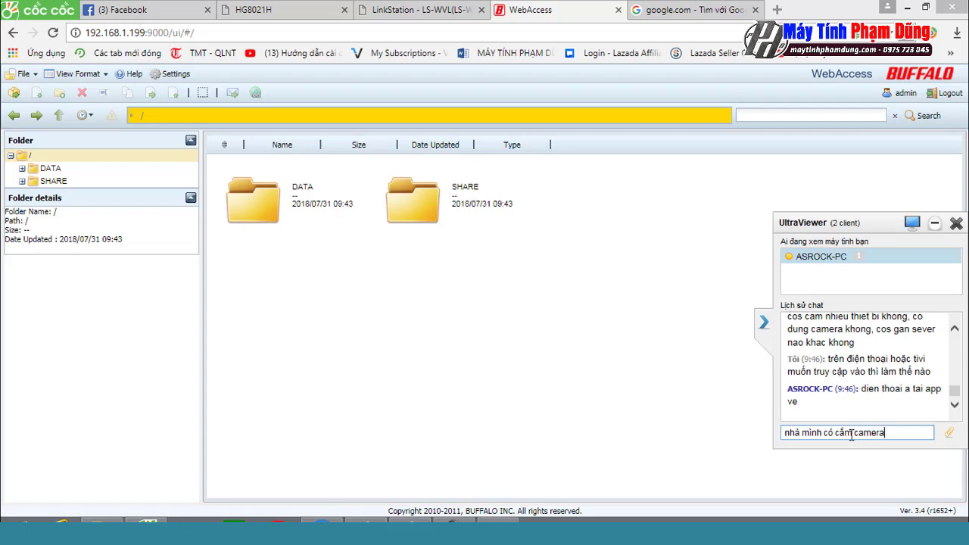
key(Return)
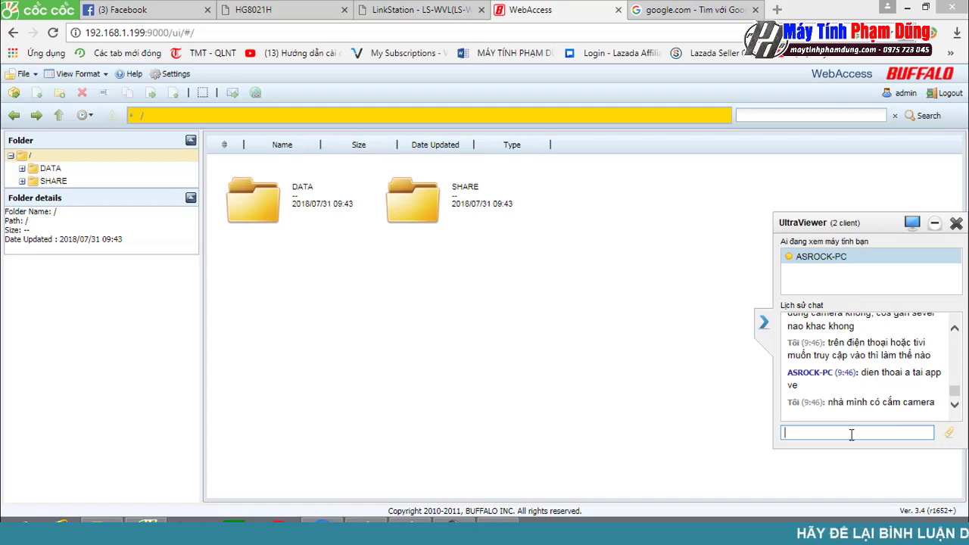
Step: Ask in the chat what the app is called
text(ứng dụng)
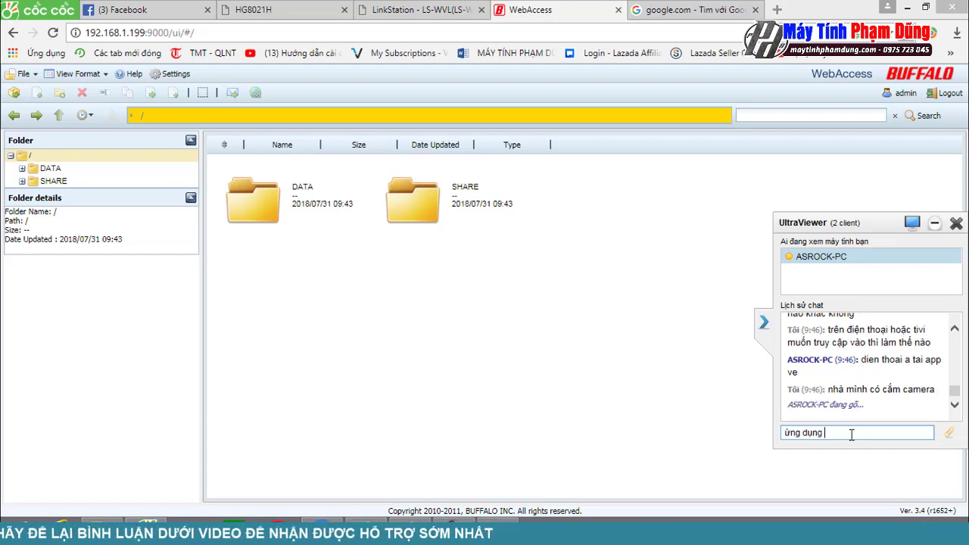
text(tê)
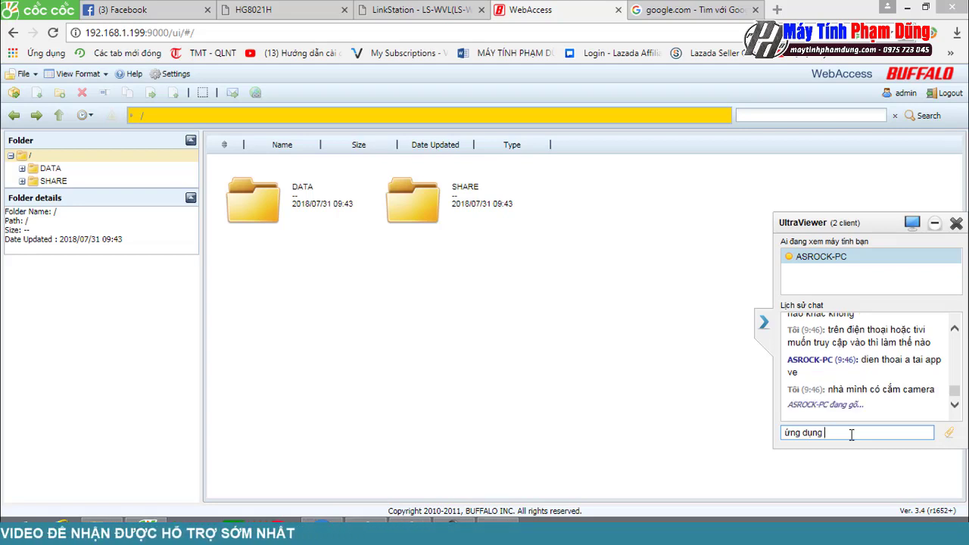
text(n gì)
key(Return)
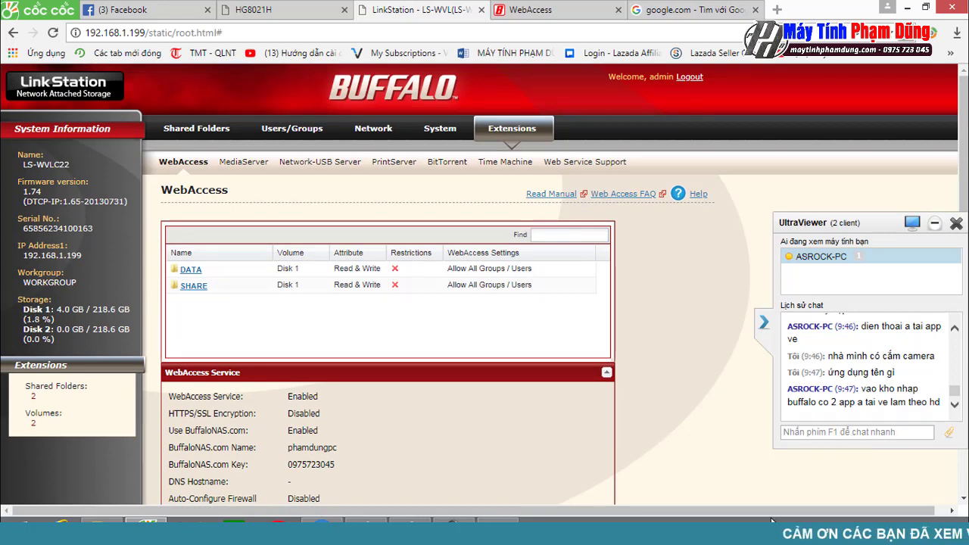
Step: Ask in the chat how to set a password on shared folders
click(875, 429)
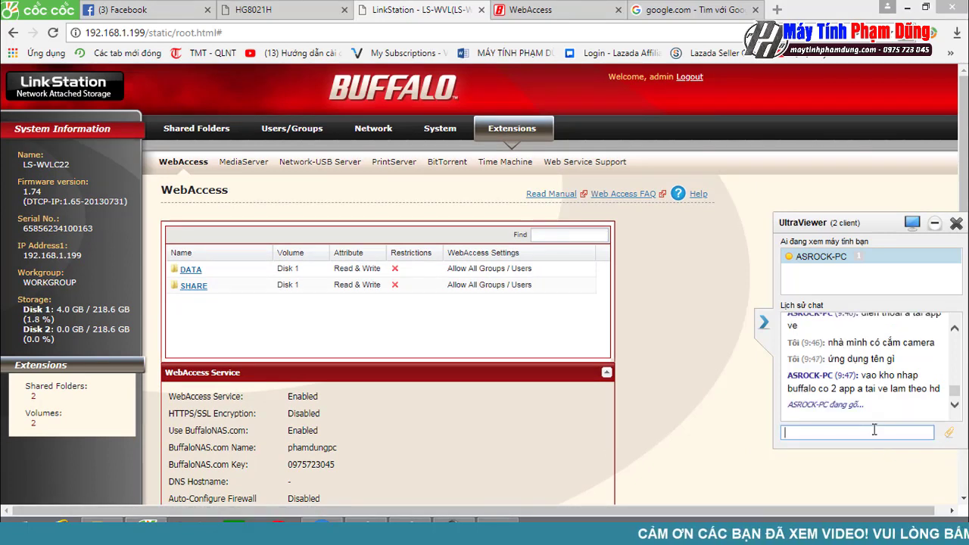
text(à quên)
key(Return)
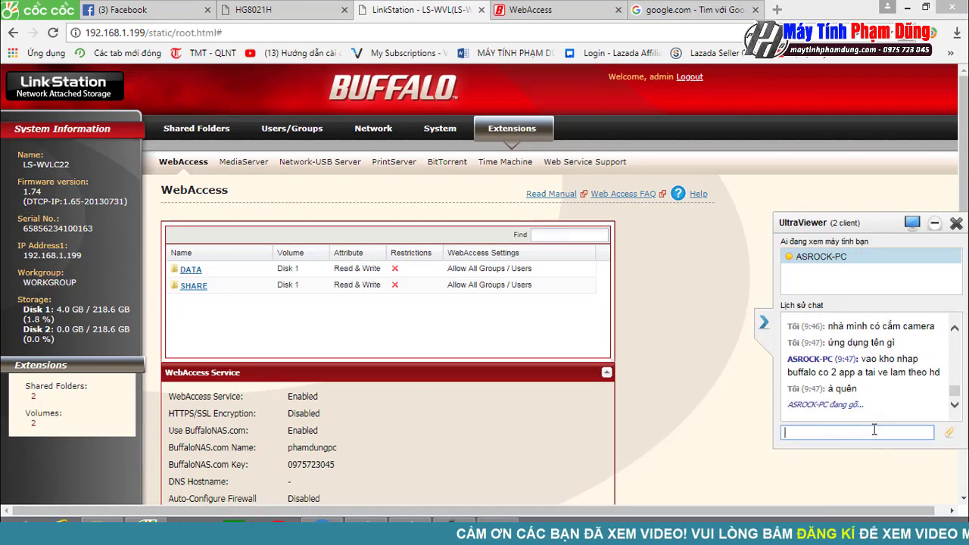
text(muôn đặt m)
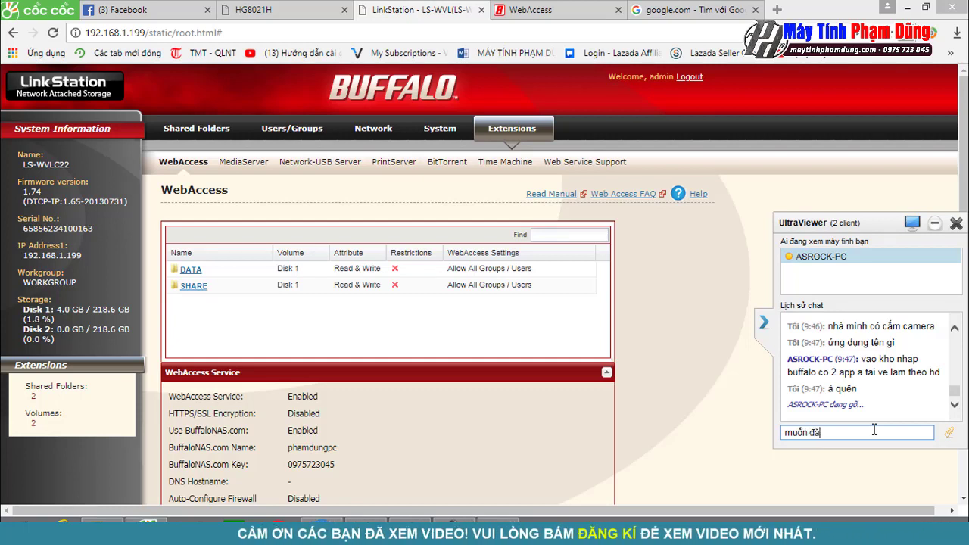
text(ật k)
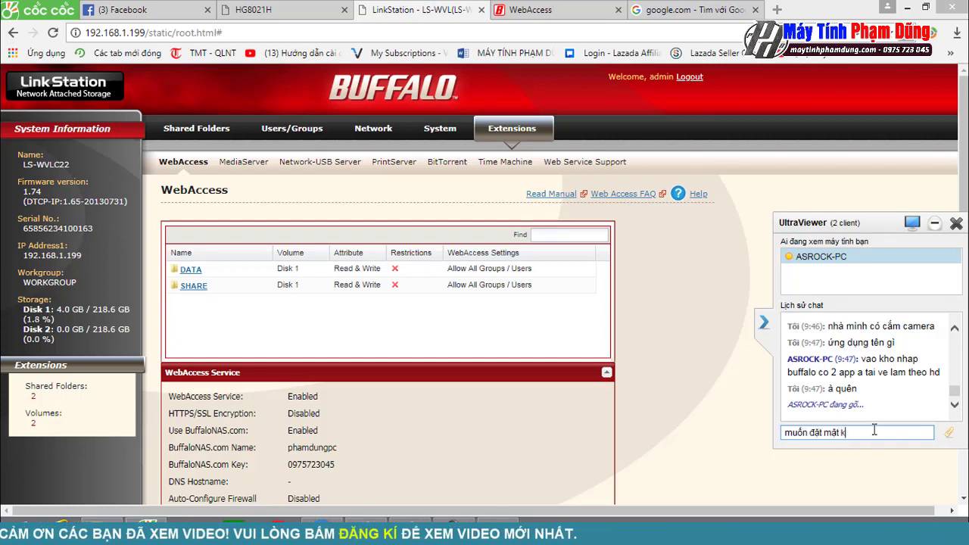
text(hẩu cho)
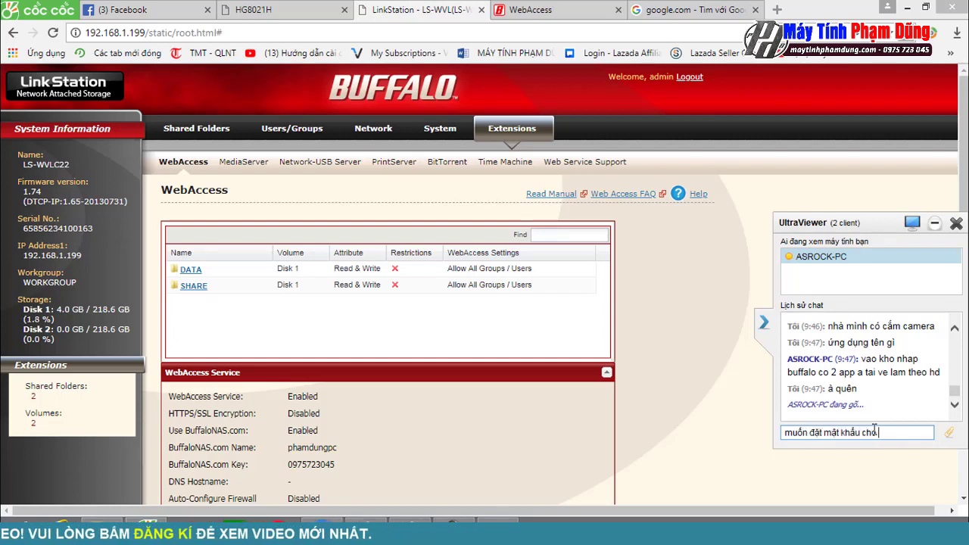
text( thư mục)
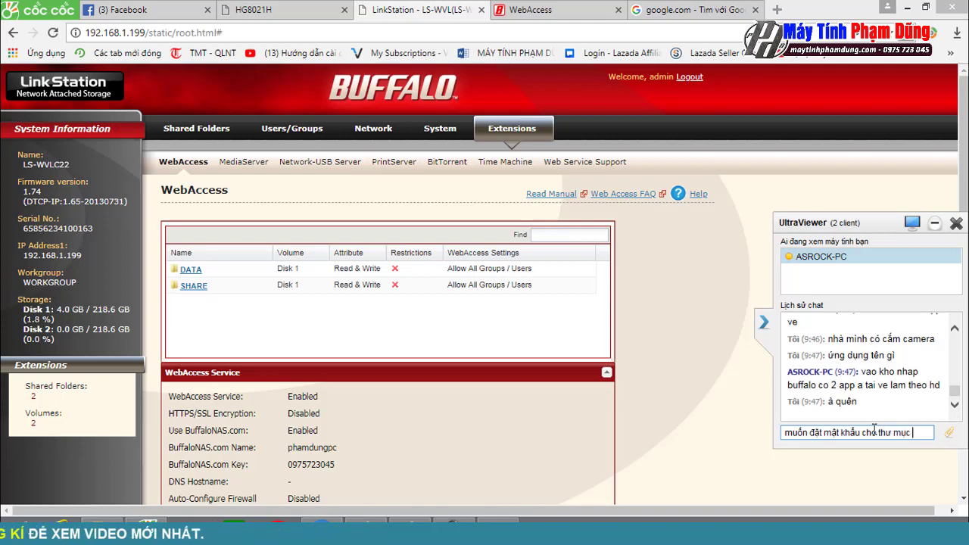
text( chia sẻ thì làm thế nào)
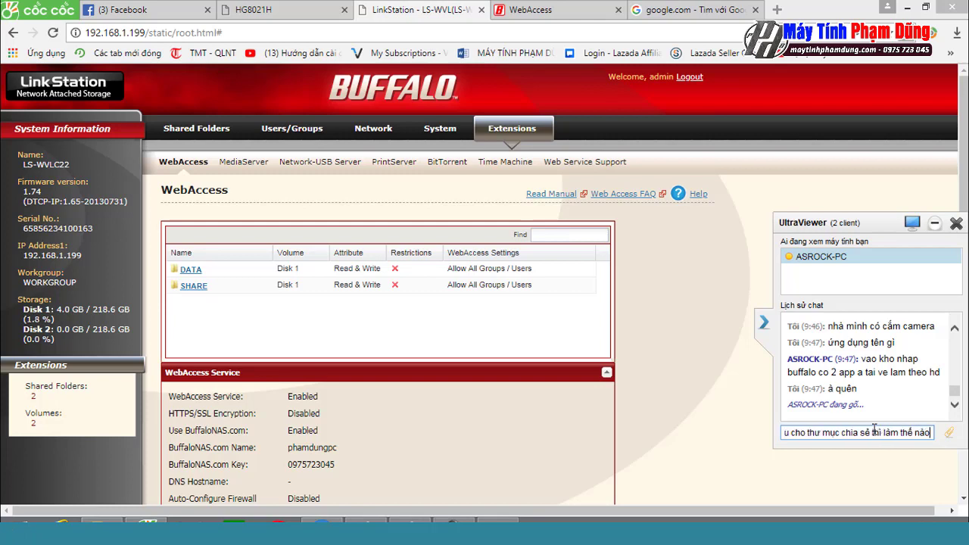
key(Return)
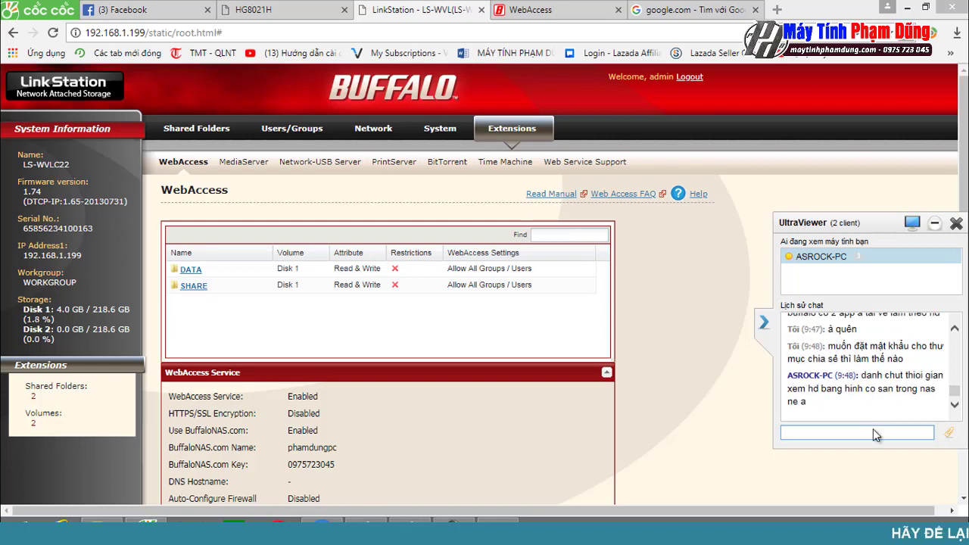
Step: Explain in the chat that the interface is all English and hard to translate, asking for guidance
text(toan)
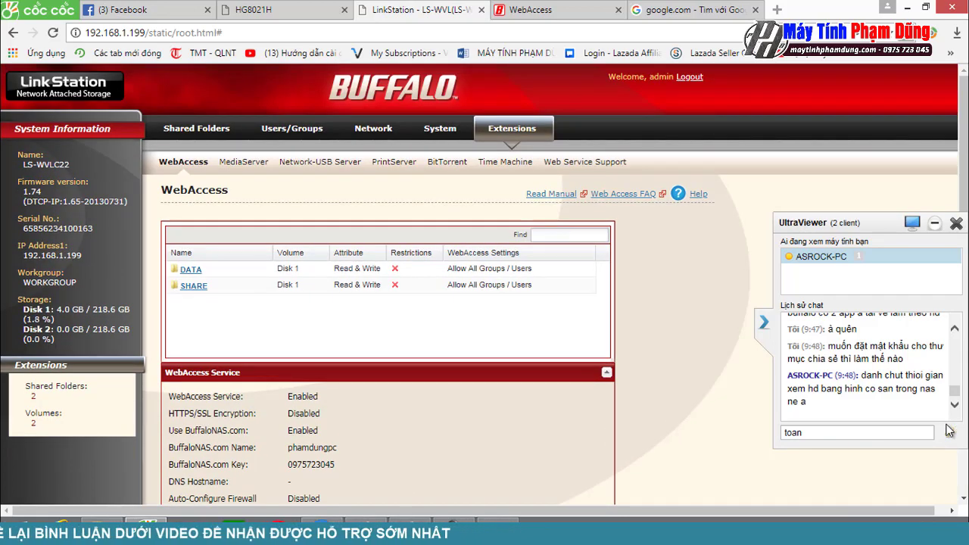
text(f)
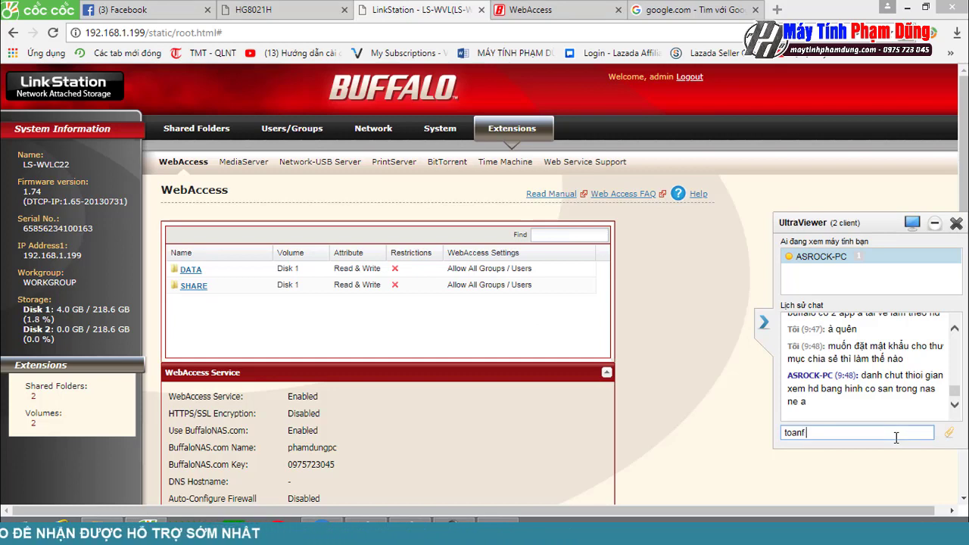
key(BackSpace)
key(BackSpace)
key(BackSpace)
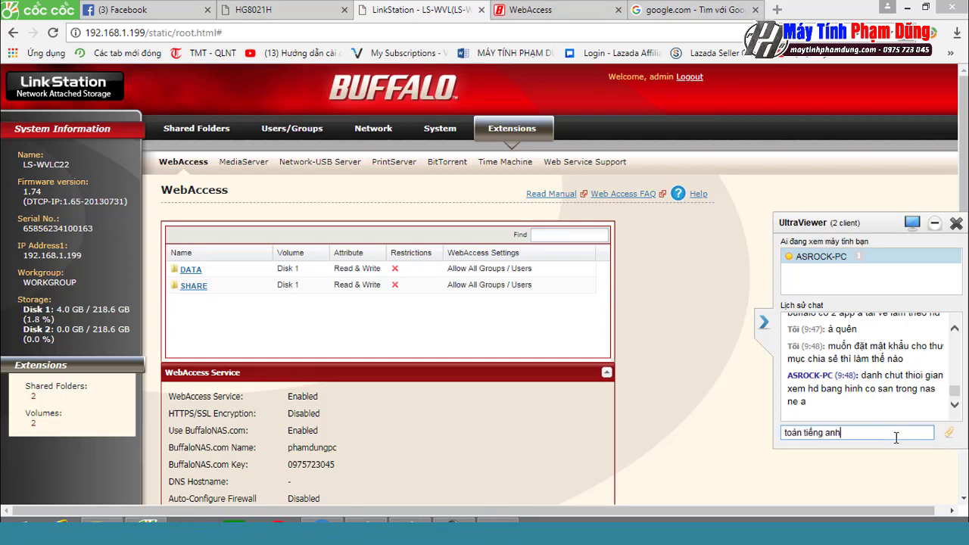
text(àn tiếng anh)
key(Return)
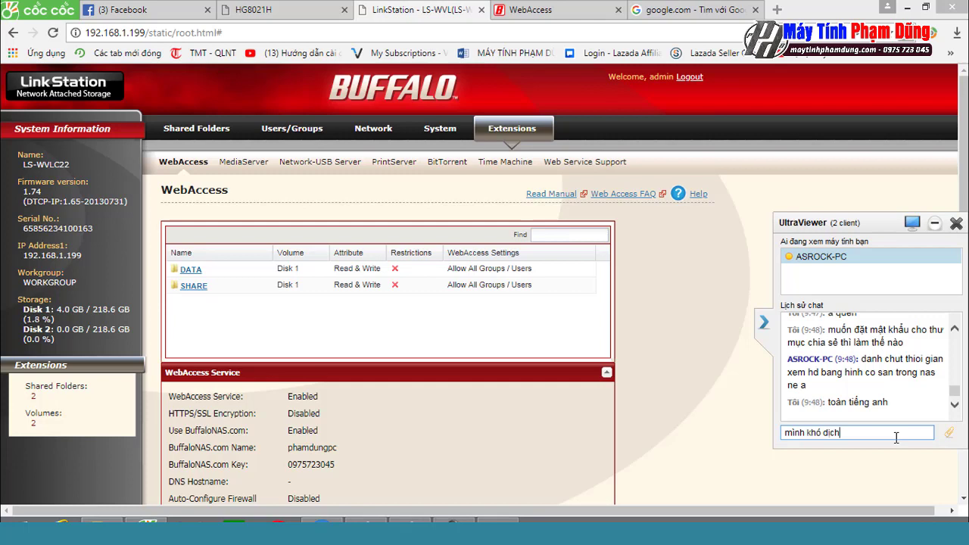
text(mình khó dịch)
key(Return)
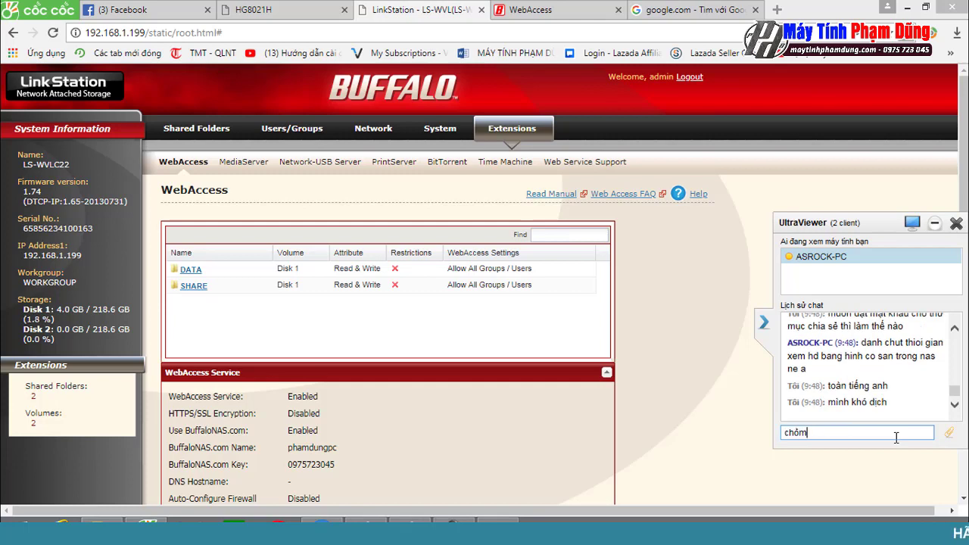
text(chôm dich)
key(Return)
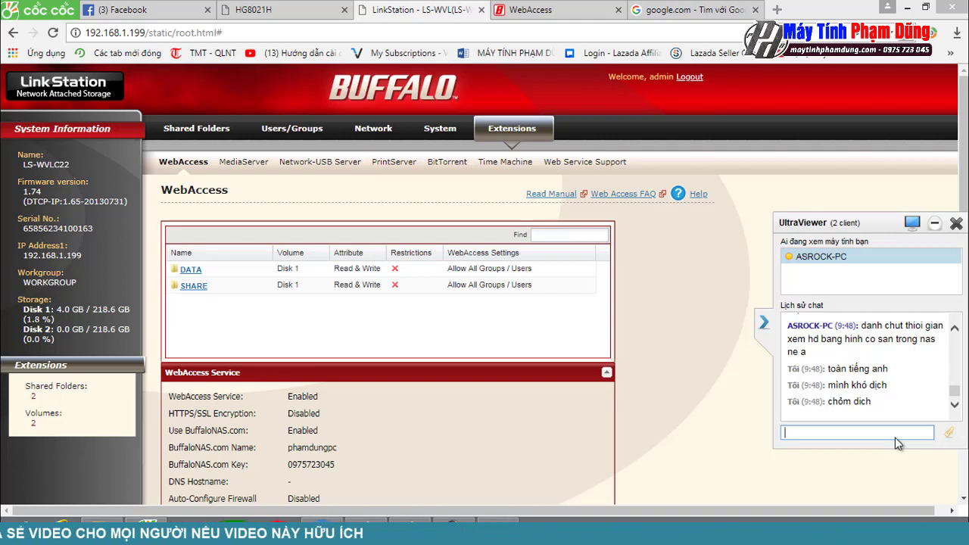
text(hướng)
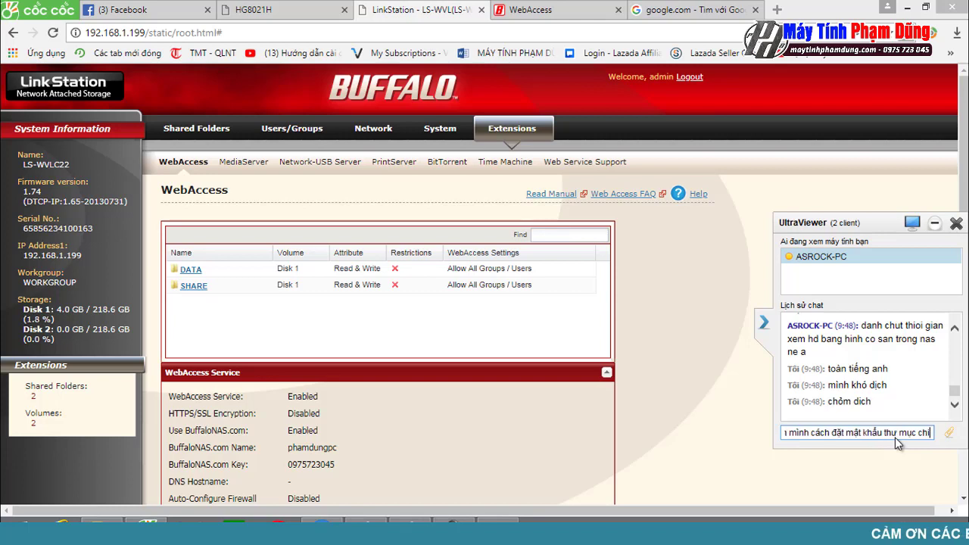
text(a sẻ)
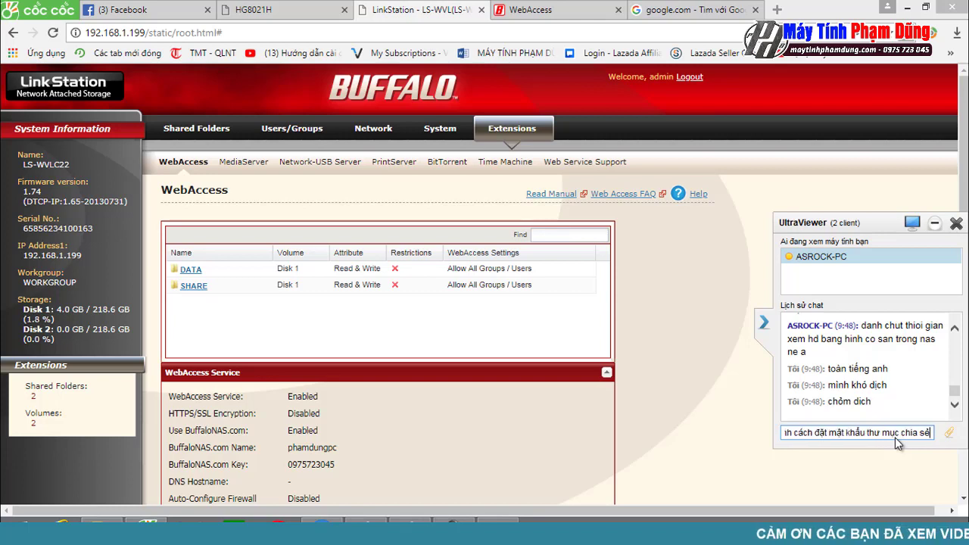
text( đi)
key(Return)
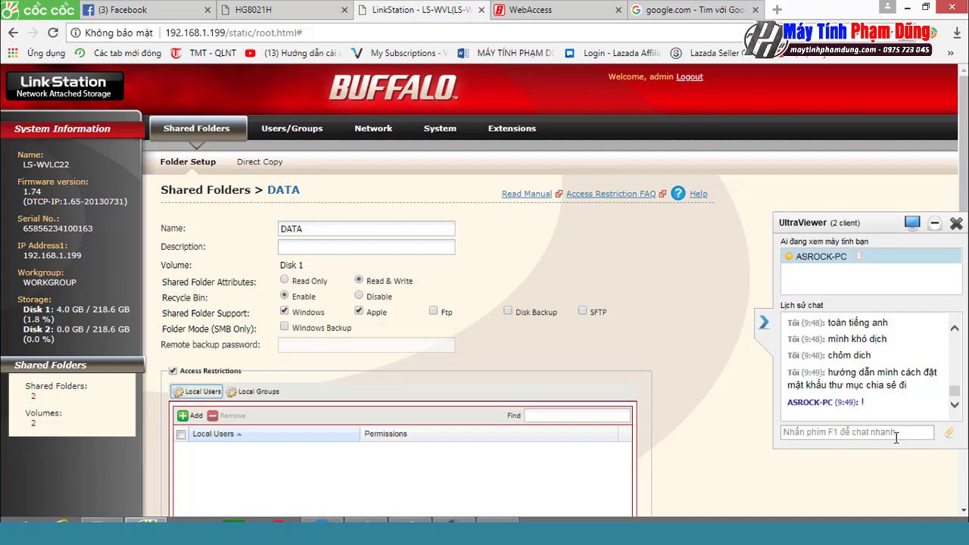
Step: Discard the DATA folder edits and return to the folder list
scroll(896, 438, down, 3)
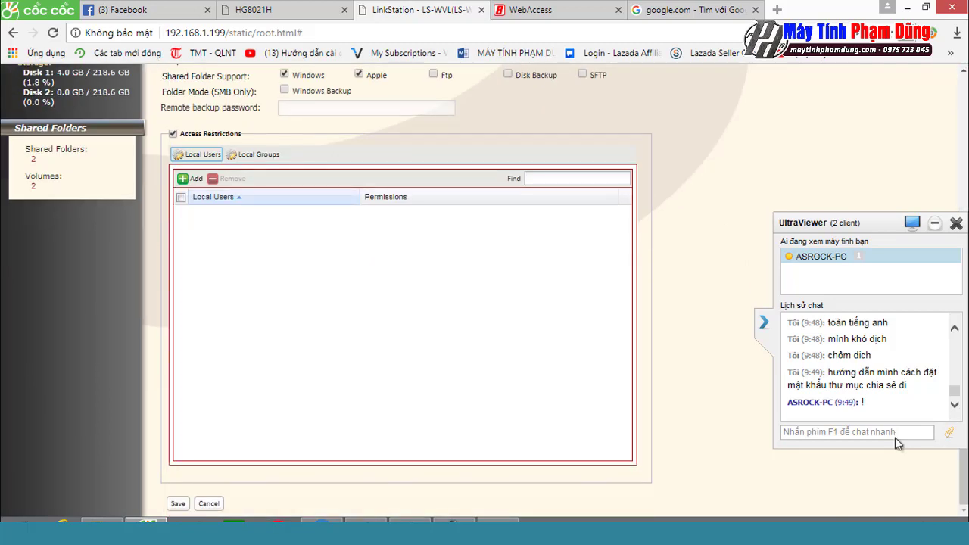
key(Return)
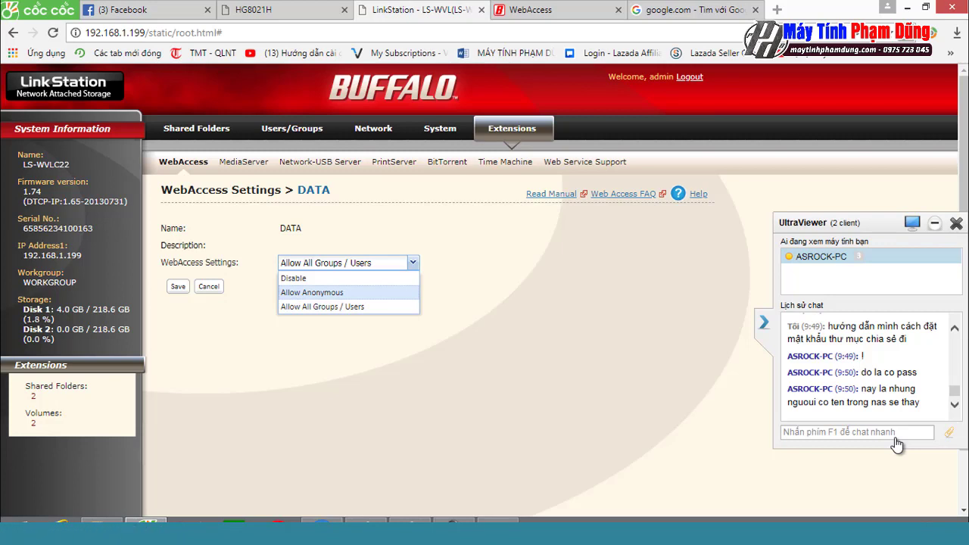
Step: Save DATA's WebAccess as Allow All Groups / Users and go to user management
key(Return)
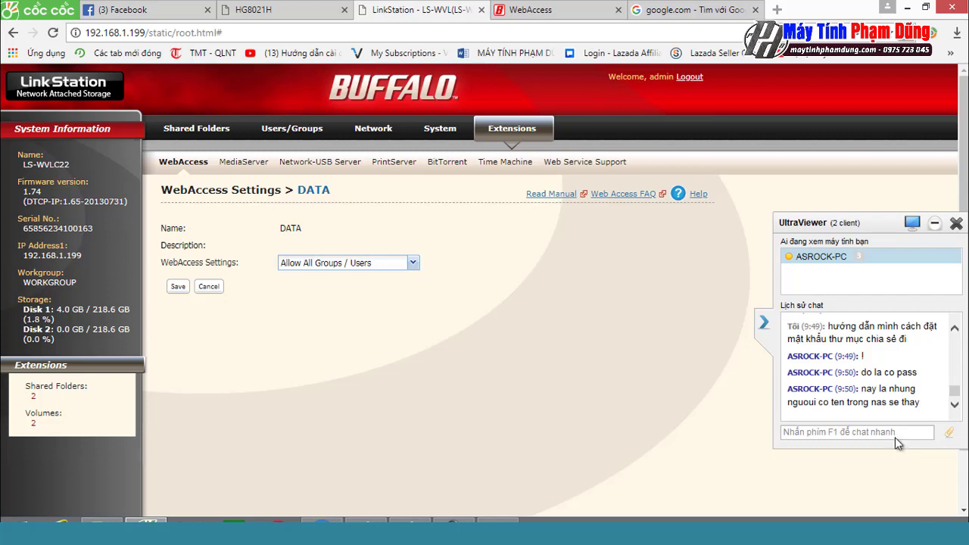
key(Return)
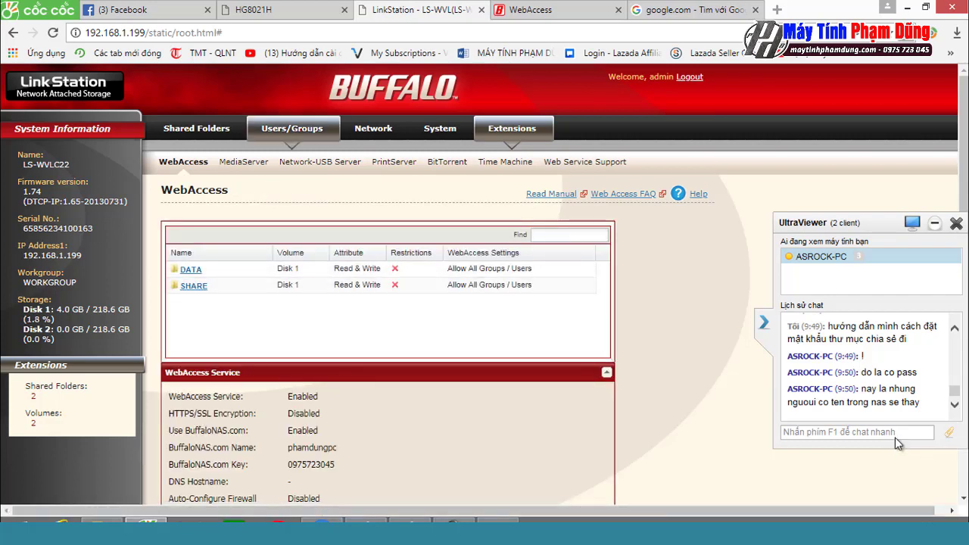
click(292, 128)
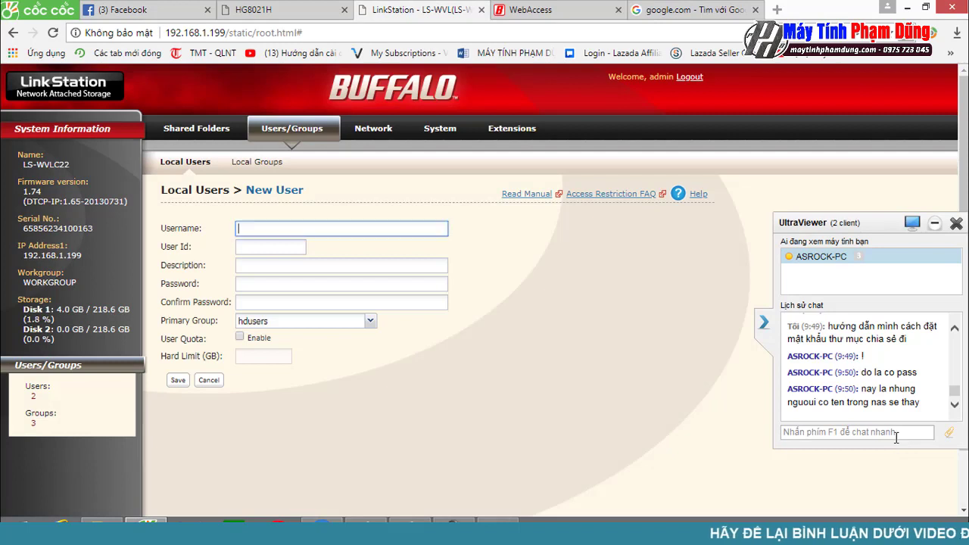
Step: Create local user A with user ID 1002 and a confirmed password
text(A)
key(Tab)
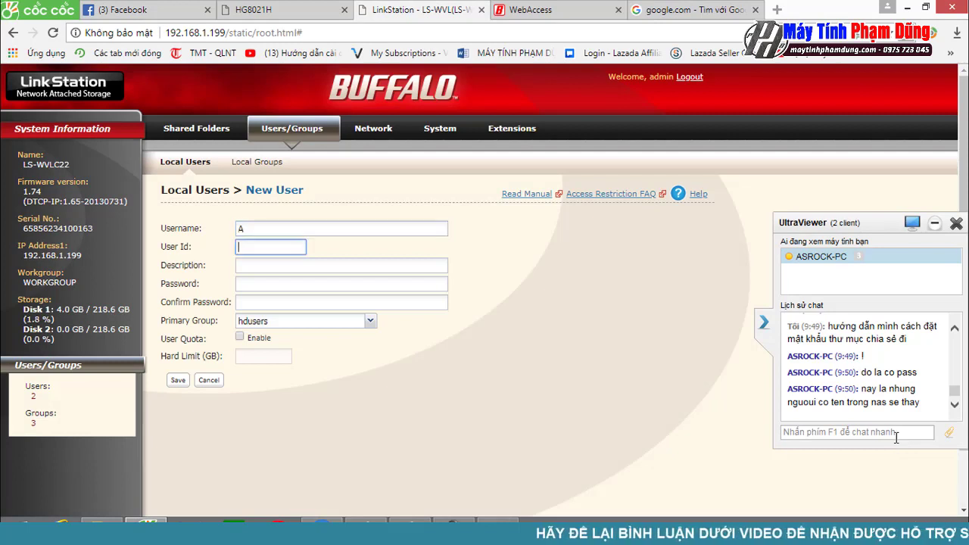
text(1002)
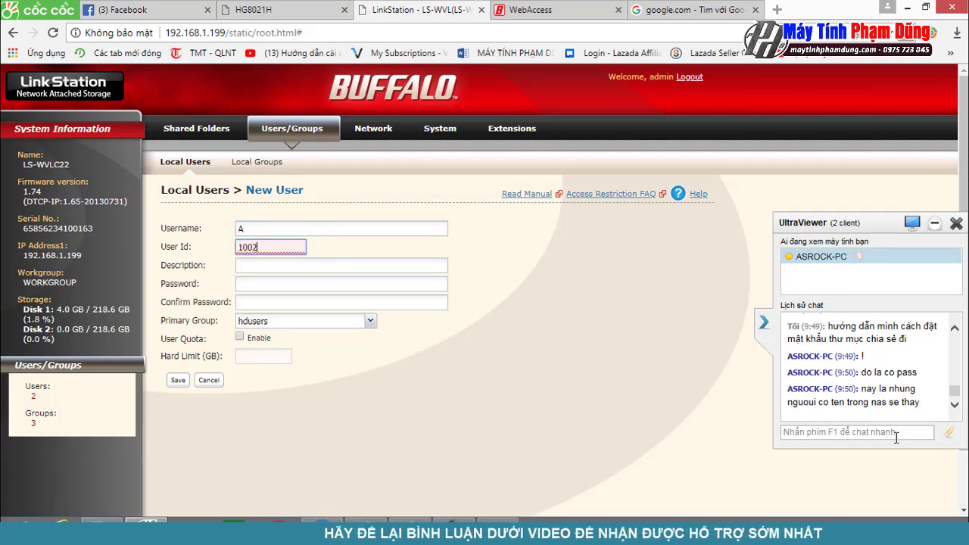
key(Tab)
key(Tab)
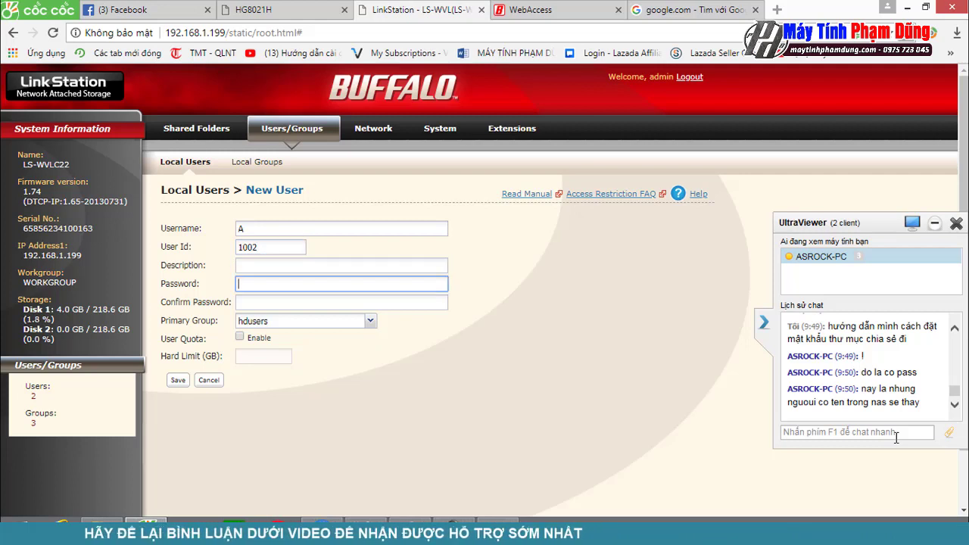
text(123456)
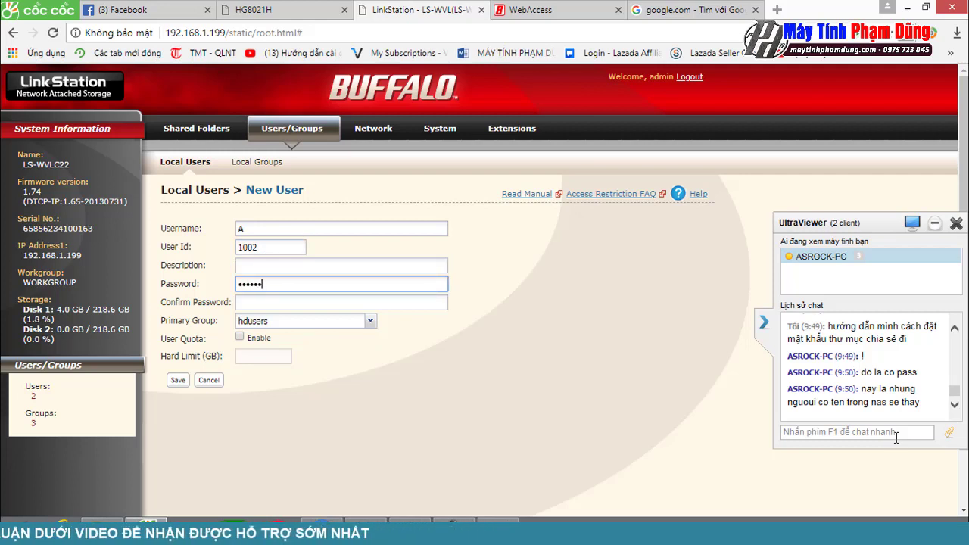
key(Tab)
text(123456)
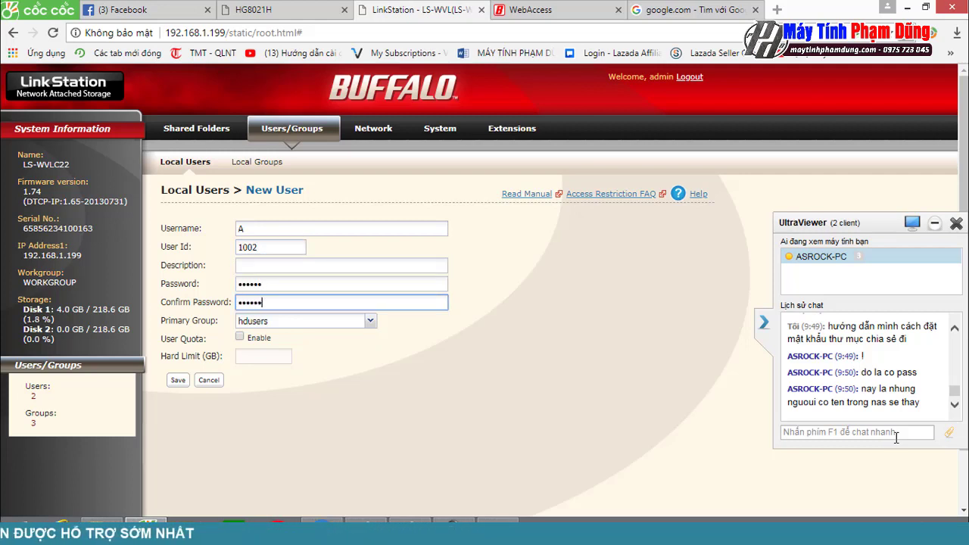
key(Return)
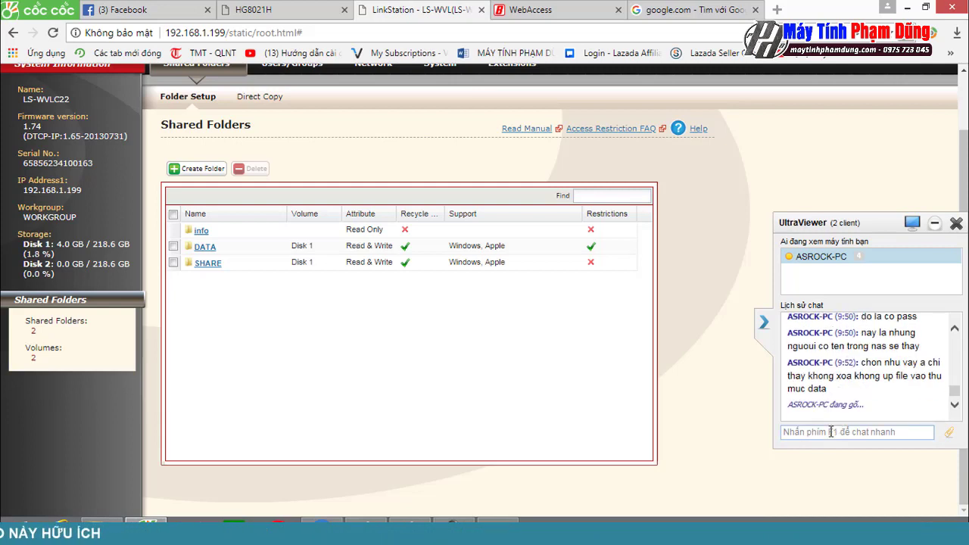
Step: Reply ok in the chat and ask why Disk 2 isn't storing data
click(831, 432)
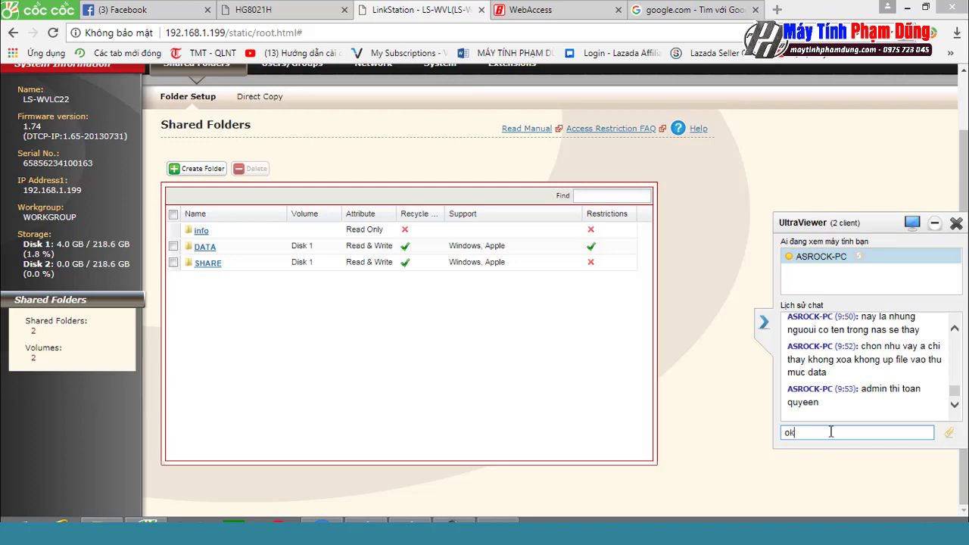
key(Return)
text(a)
key(Return)
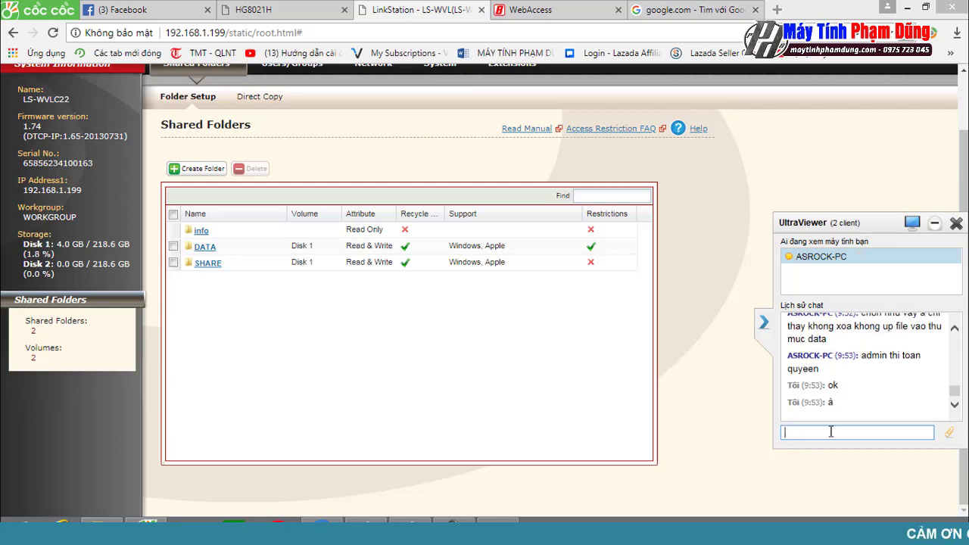
text(sao cai)
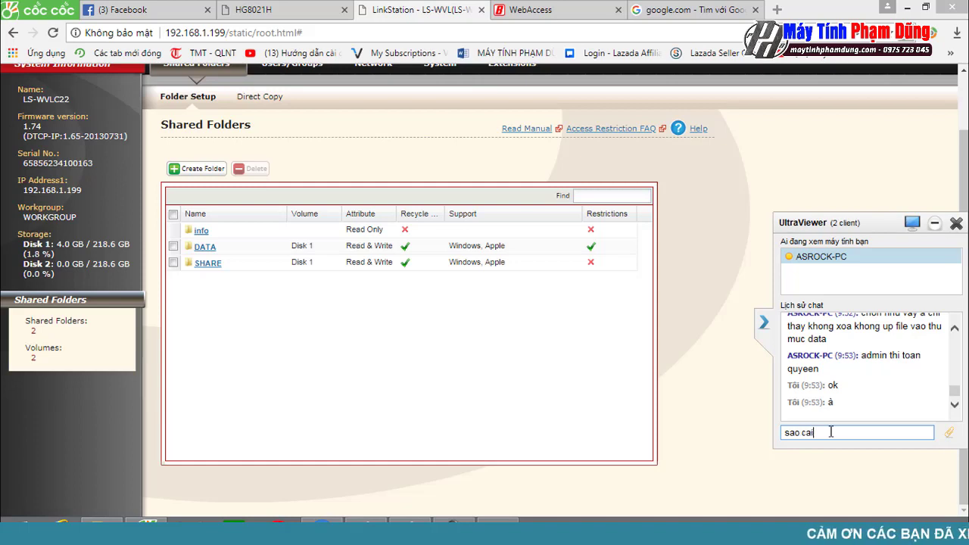
key(BackSpace)
key(BackSpace)
text(ái dis)
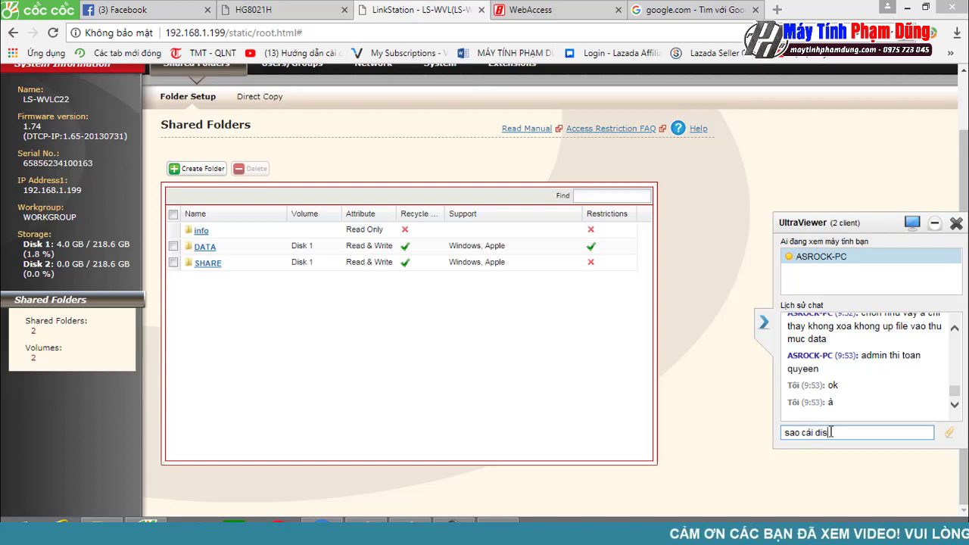
text( disk)
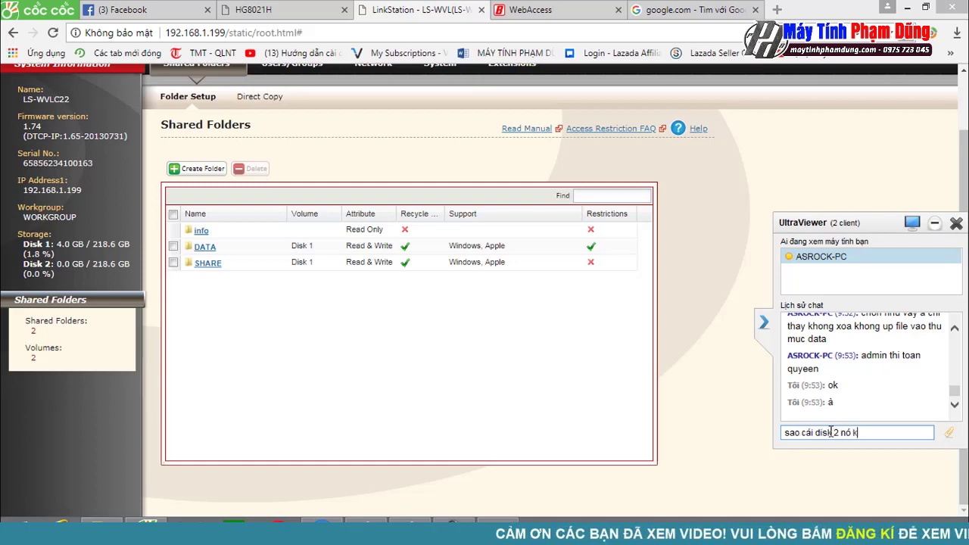
text( 2 nos khoong ghi )
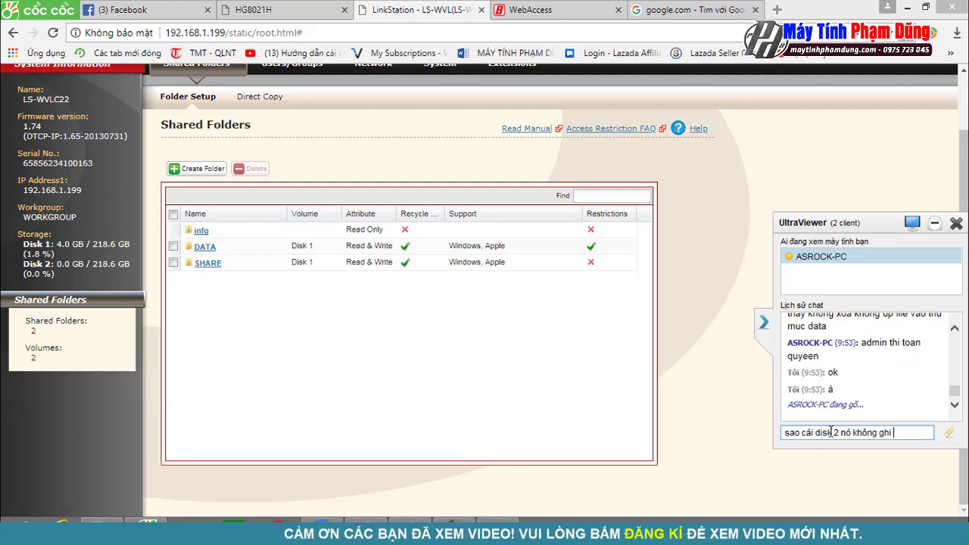
text(duwx lieeuj )
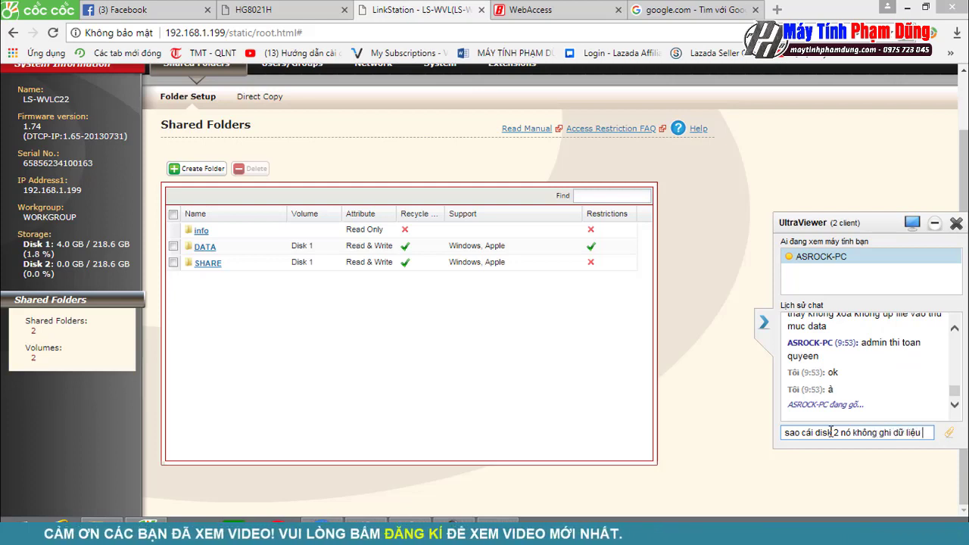
text(af)
key(Return)
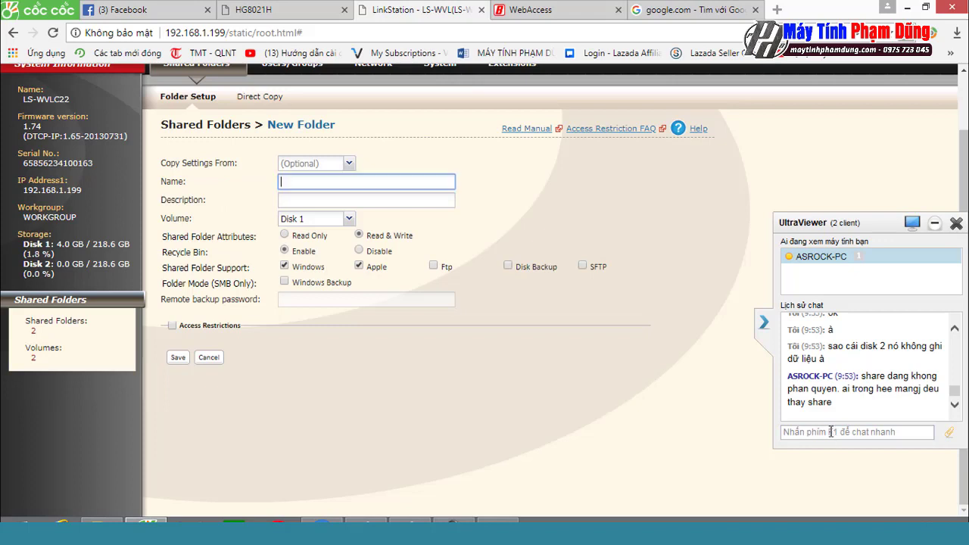
Step: Put the new ùaw shared folder on Disk 2 and save it
key(Tab)
key(Tab)
key(Down)
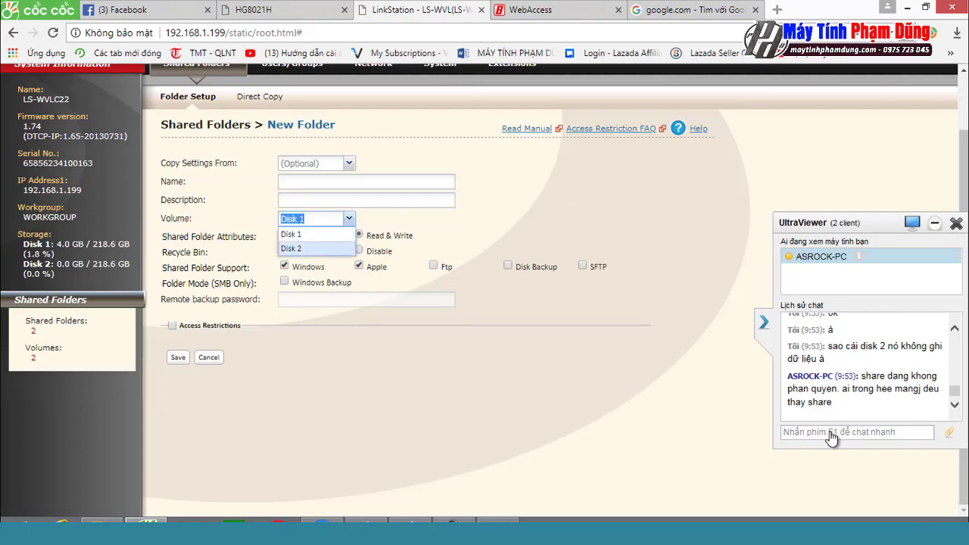
key(Escape)
key(shift+Tab)
key(shift+Tab)
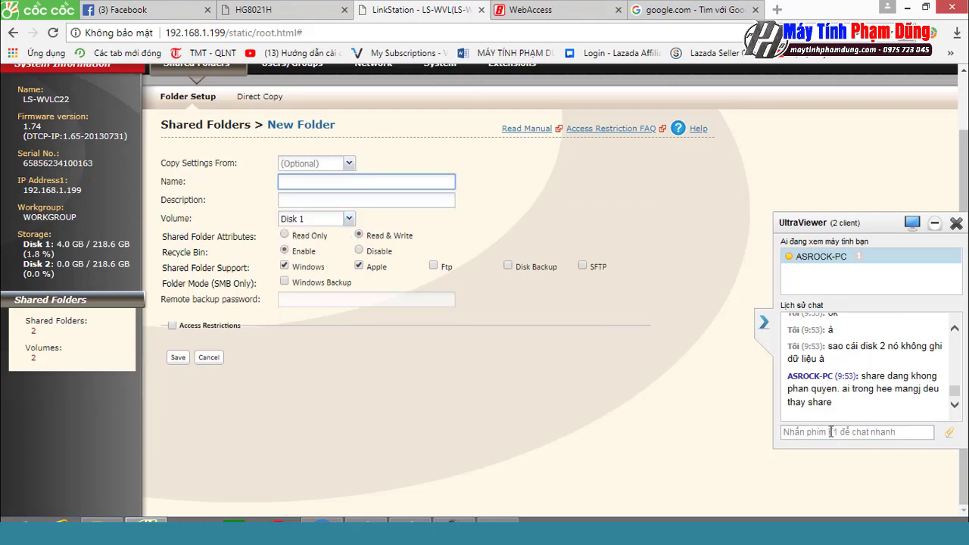
key(Tab)
key(Tab)
key(alt+Down)
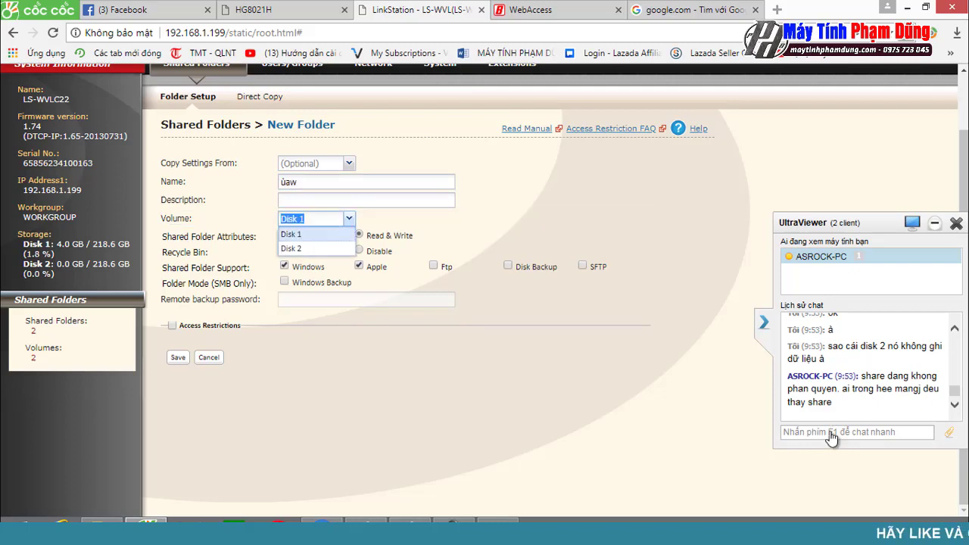
key(Down)
key(Return)
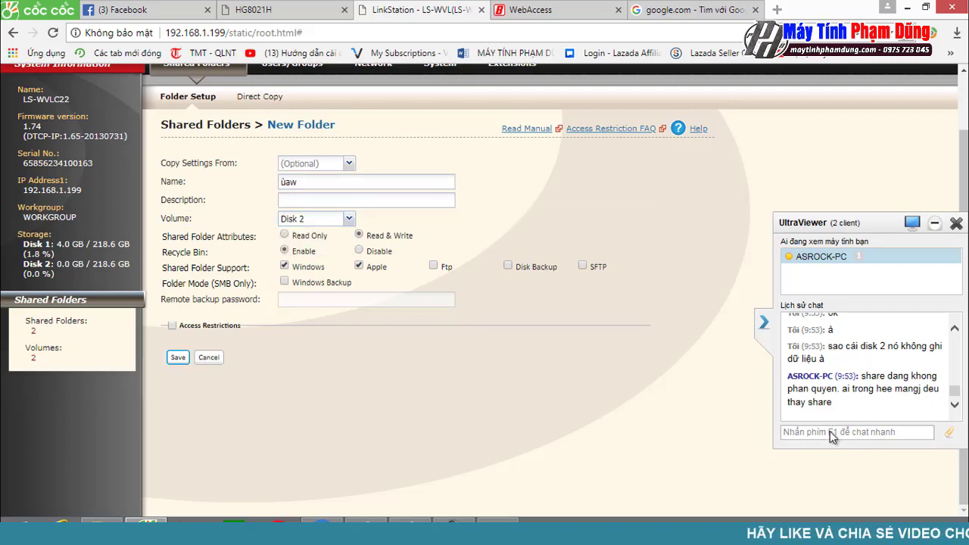
key(Return)
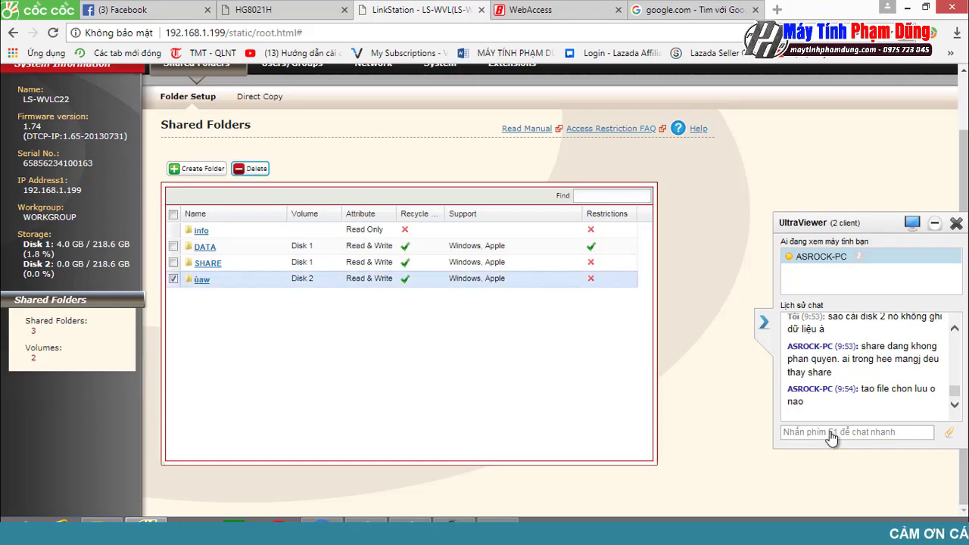
Step: Delete the ùaw share, entering the confirmation code
click(257, 170)
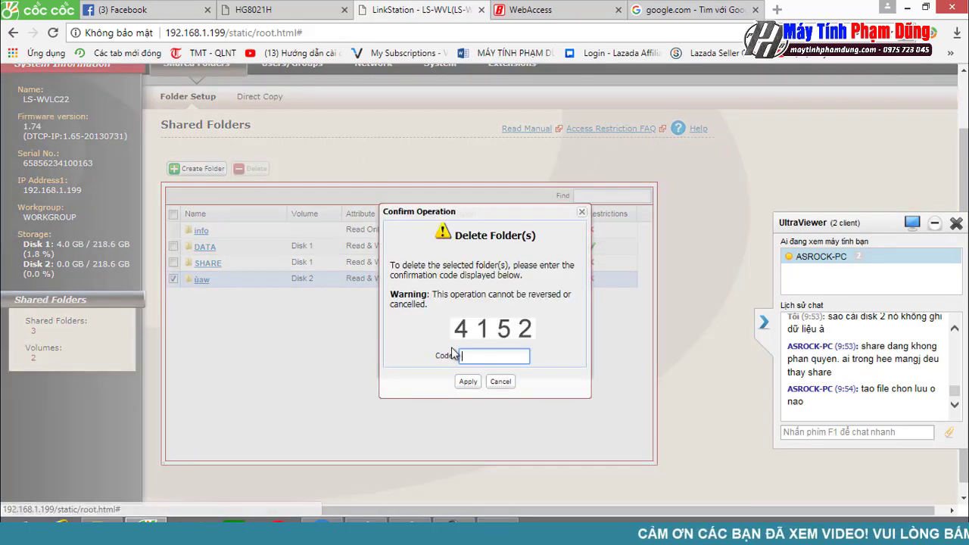
text(41)
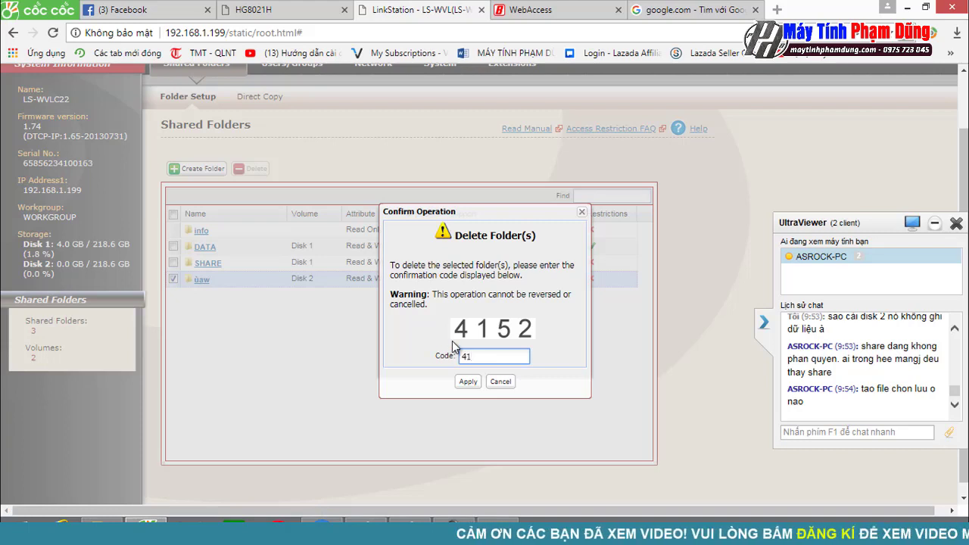
text(52)
key(Tab)
key(Return)
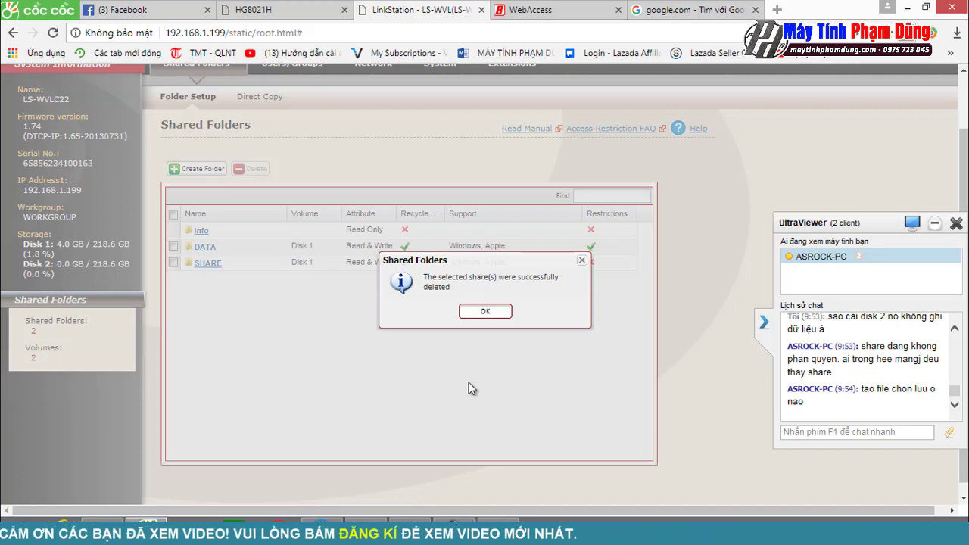
Step: Dismiss the deletion success message and start a new shared folder
click(839, 432)
text(t)
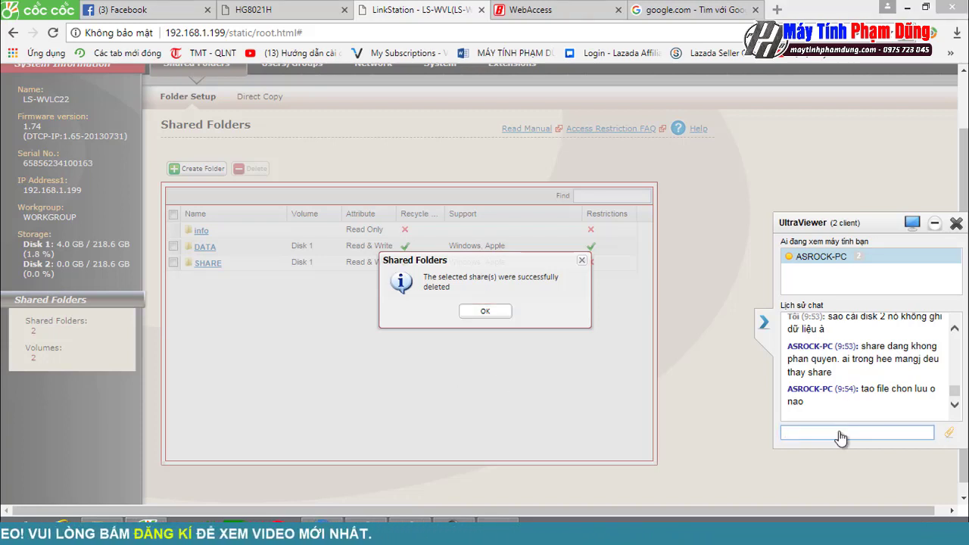
key(BackSpace)
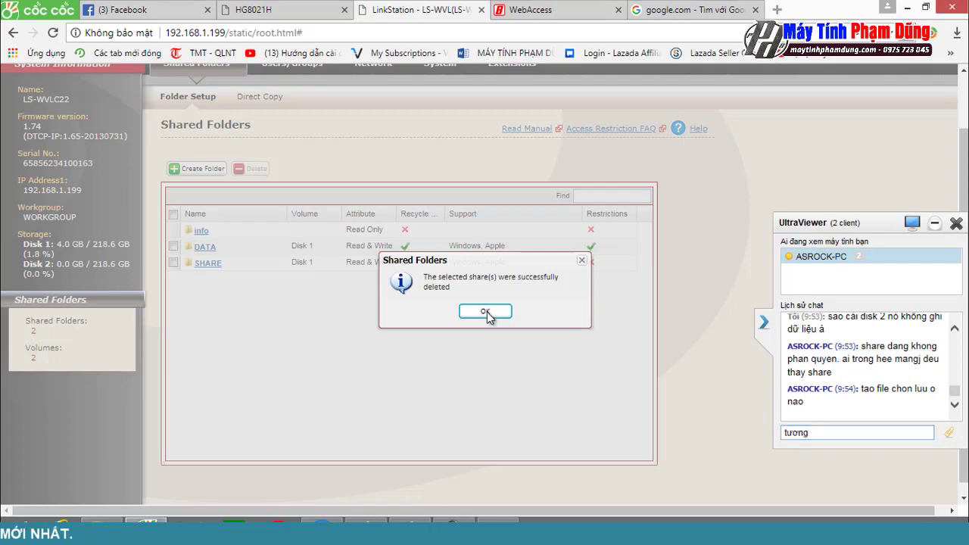
click(486, 312)
click(197, 168)
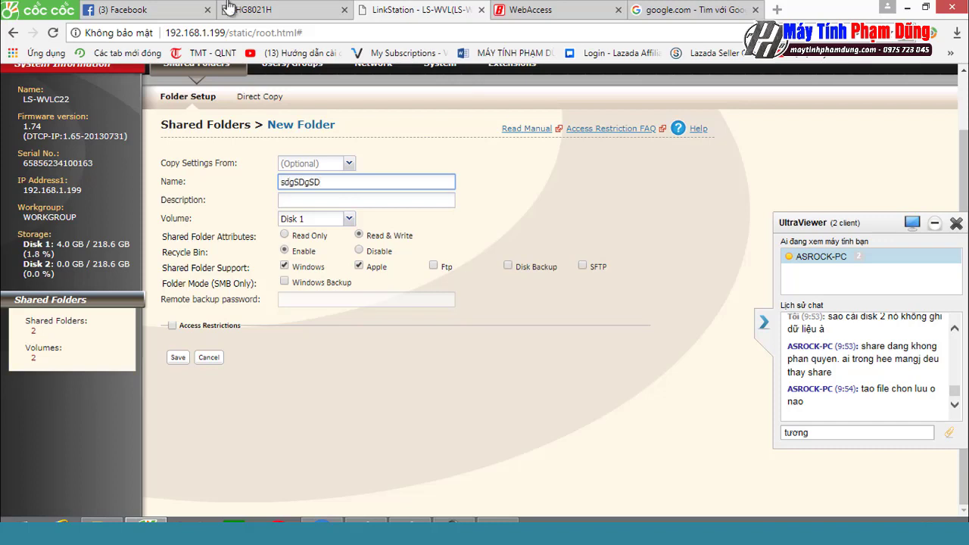
Step: Set the new sdgSDgSD folder's volume to Disk 2
click(349, 218)
click(292, 247)
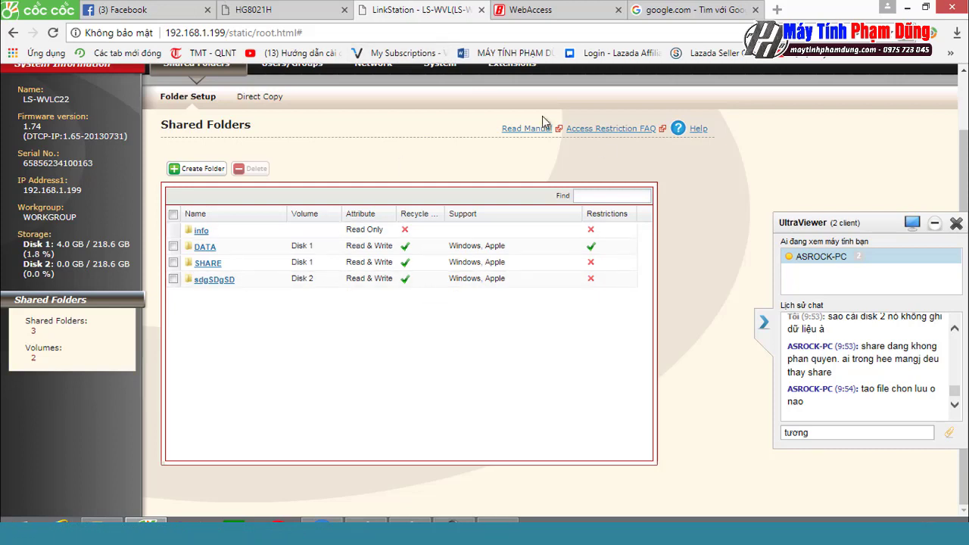
Step: Ask in the chat whether RAID automatically backs up to the other disk
drag(845, 431, 764, 433)
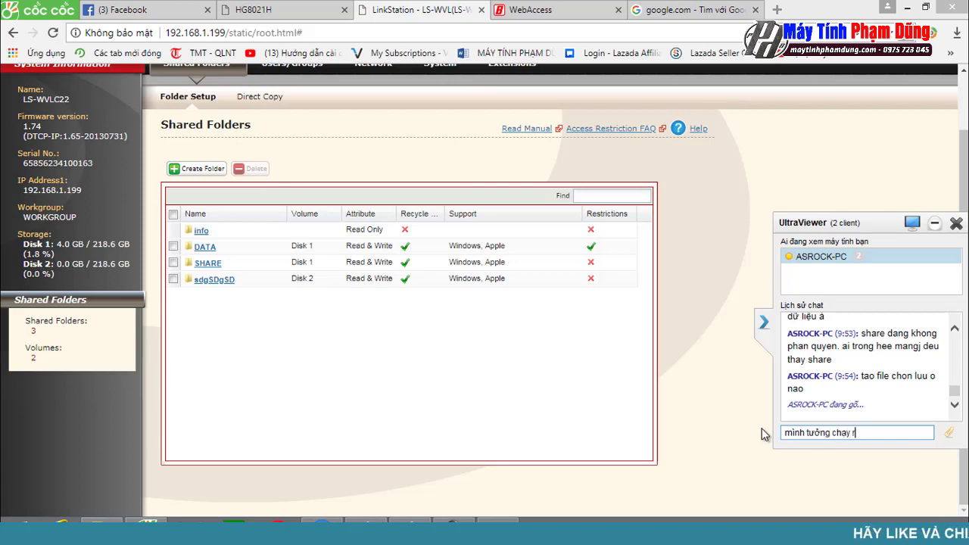
text(aid )
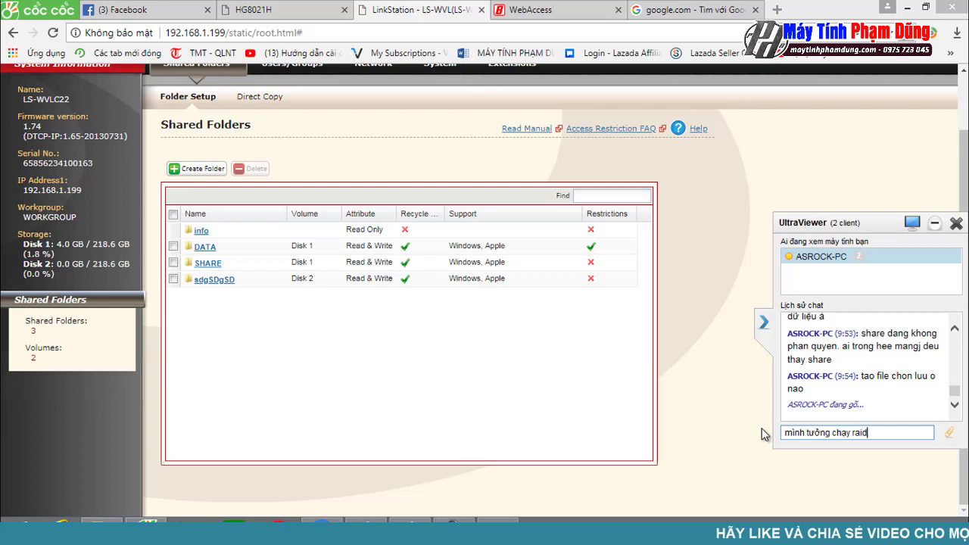
text(thì nó tự s)
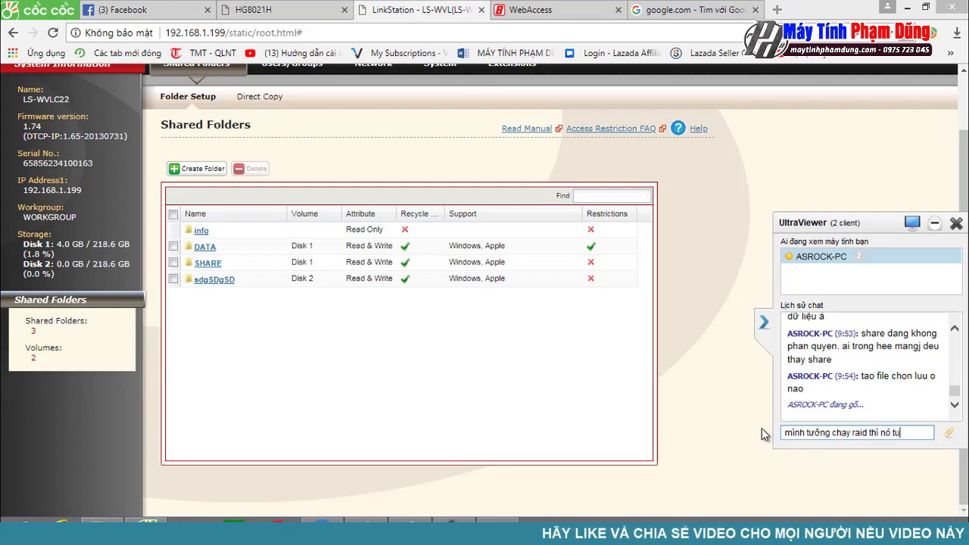
text(ao lưu s)
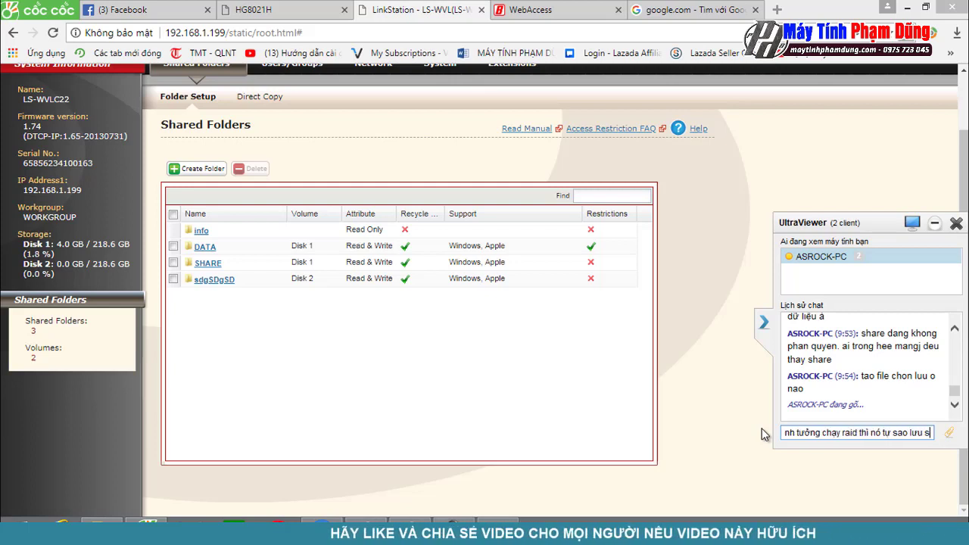
text(ang đĩa )
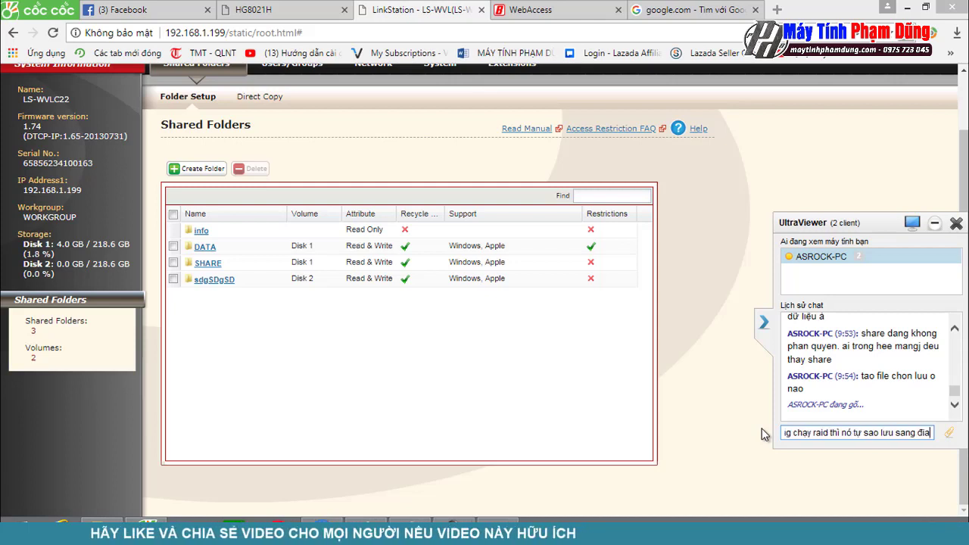
text(còn lại)
key(Return)
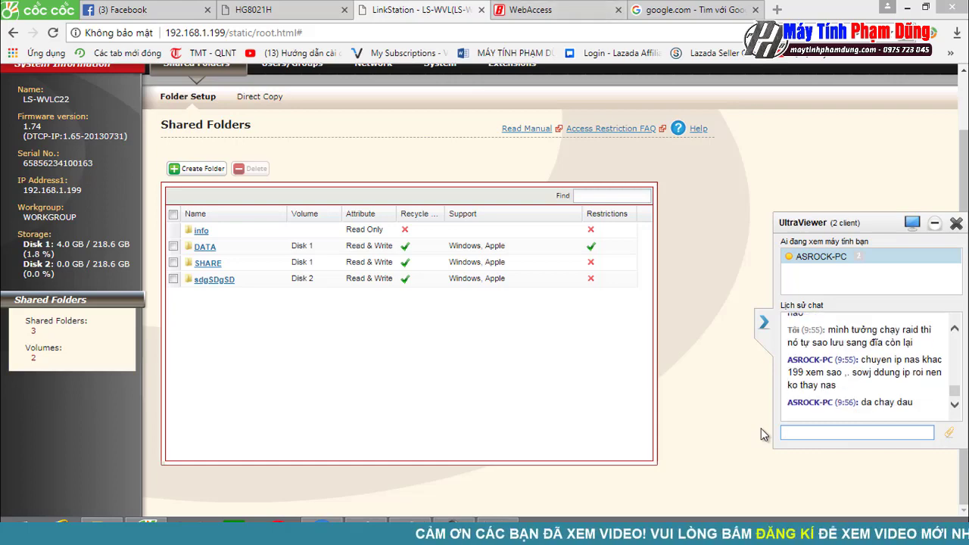
scroll(762, 435, up, 1)
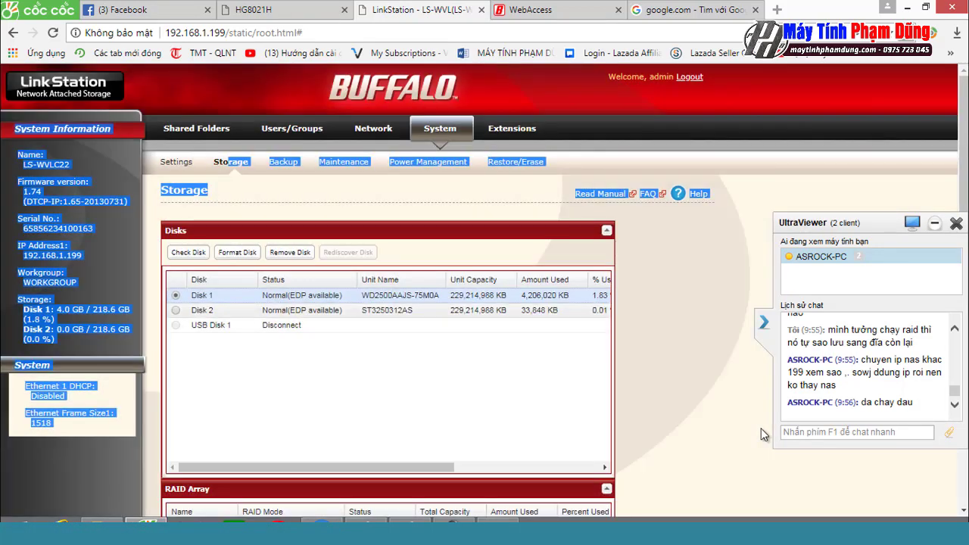
Step: Open the RAID Array 1 setup and send the chat reply 'bật chạy luôn cho'
scroll(761, 434, down, 3)
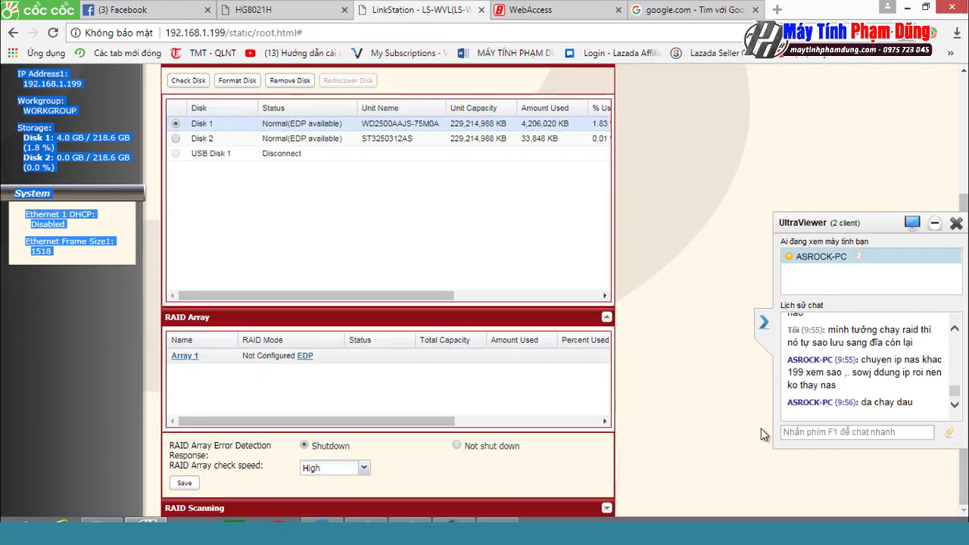
click(184, 355)
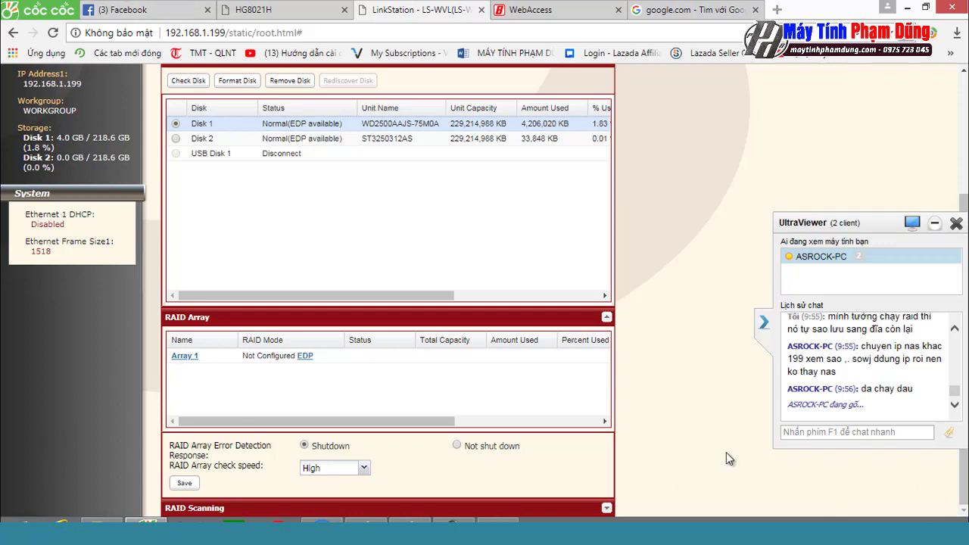
click(874, 436)
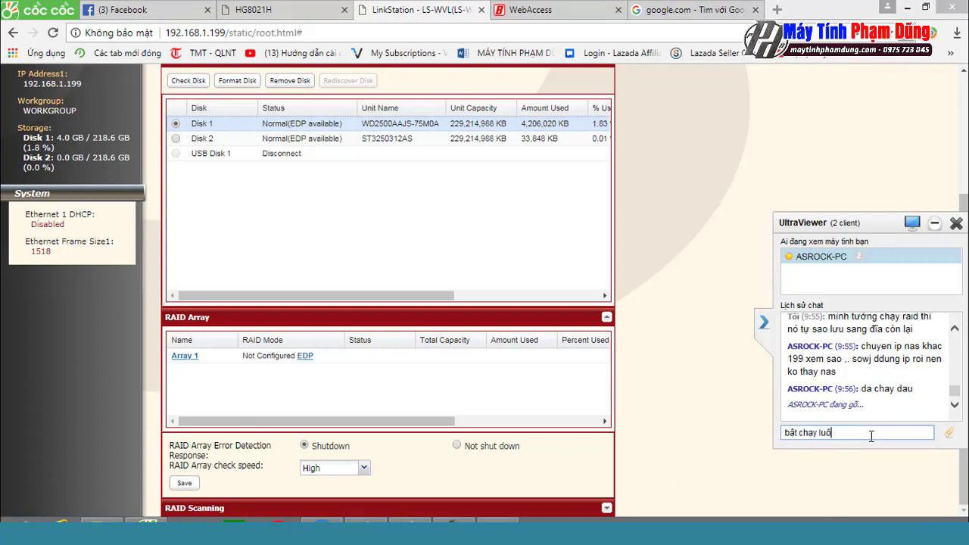
text(bật chạy luôn cho mình)
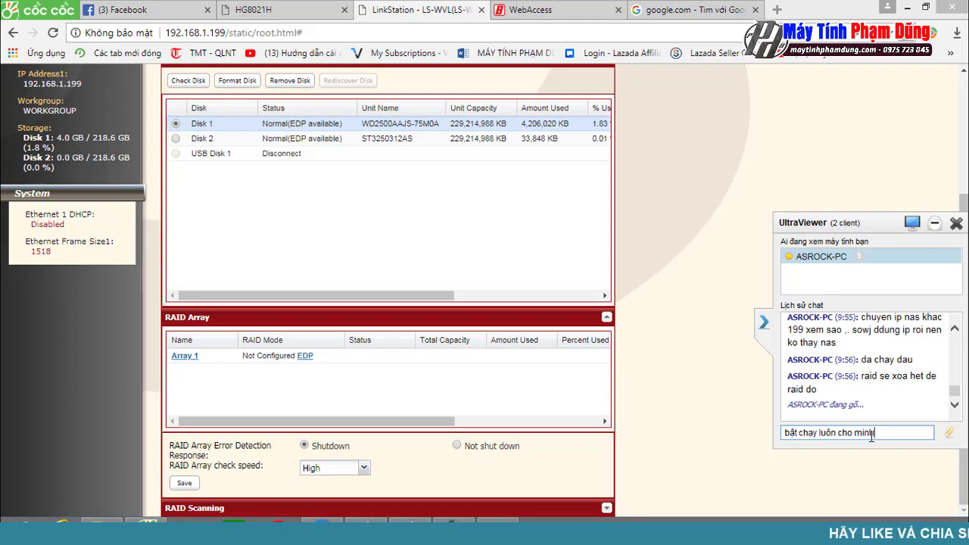
key(Return)
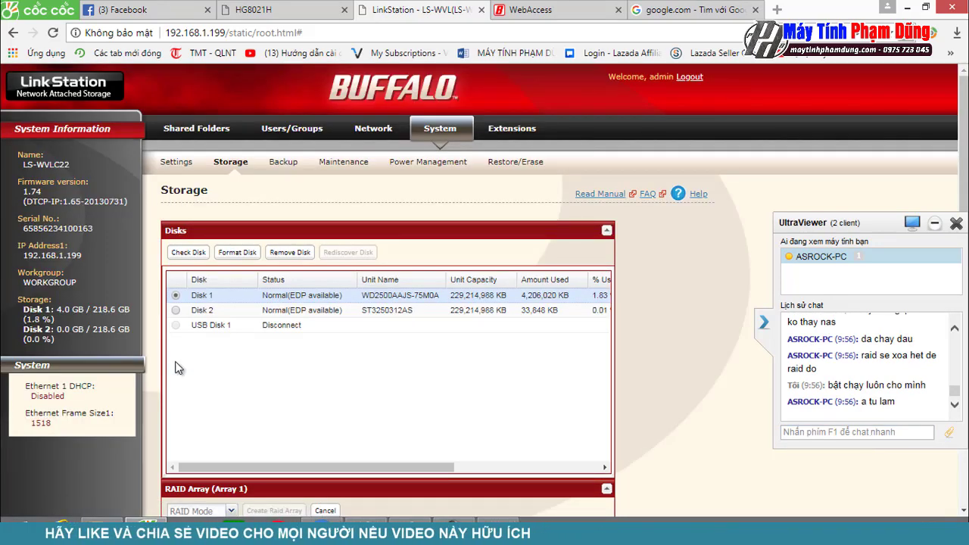
Step: Send the chat message 'xóa hết dữ liệu á' about erasing the disks' data
scroll(175, 368, down, 3)
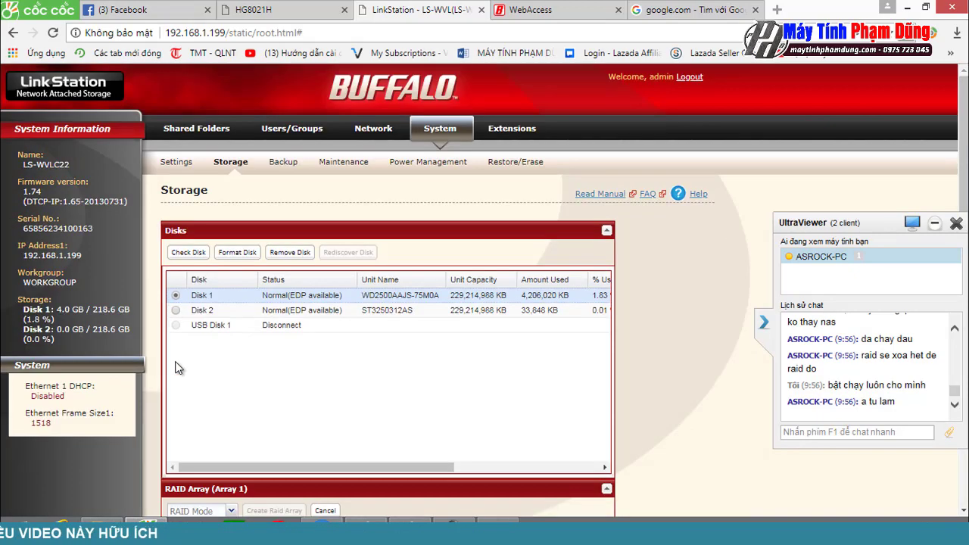
scroll(175, 368, down, 1)
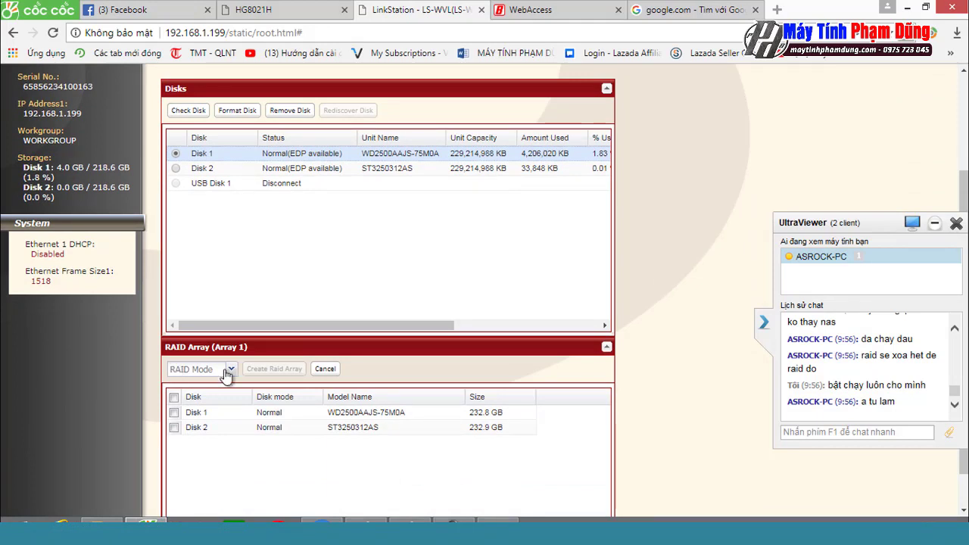
click(862, 433)
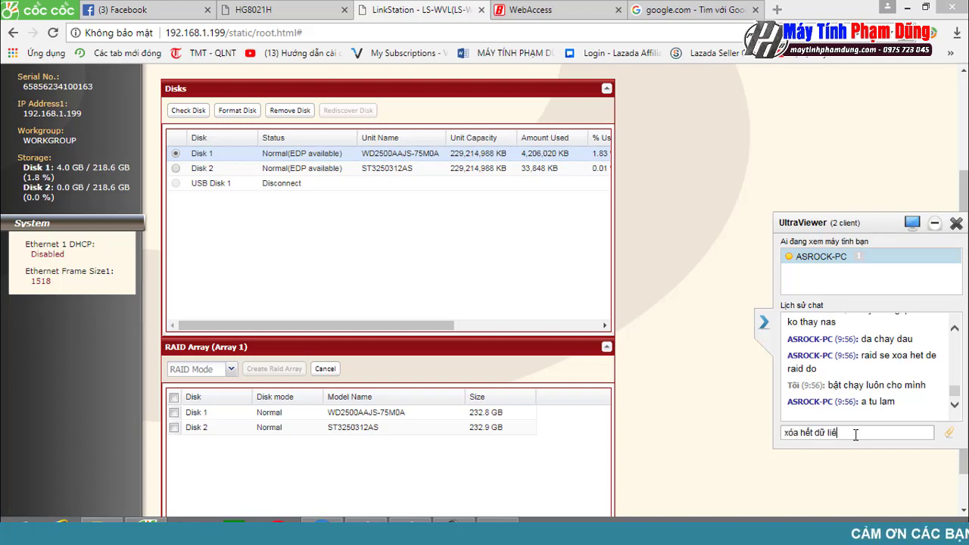
text(xóa hết dữ liệu á)
key(Return)
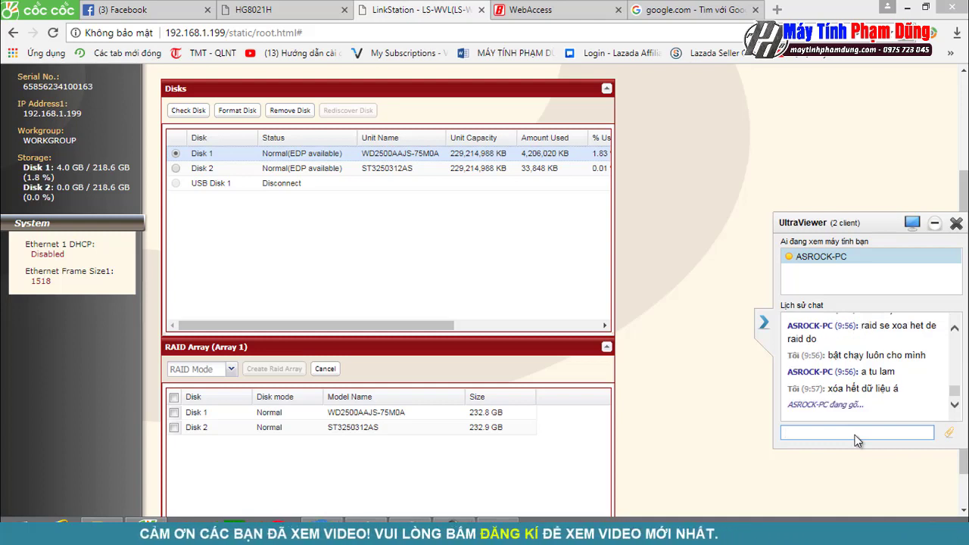
Step: Create a raid1 array from Disk 1 and Disk 2, confirming the data-erase warning
mouse_move(968, 544)
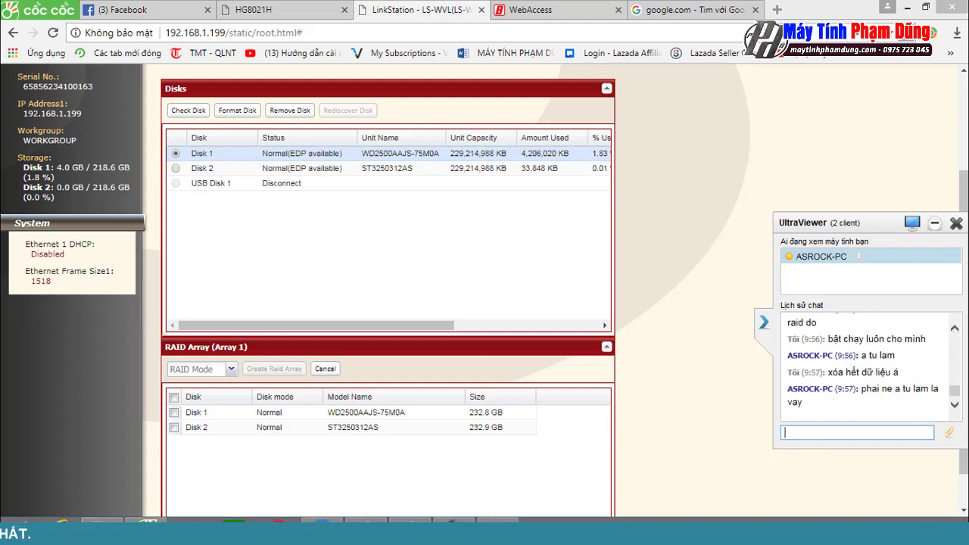
click(231, 368)
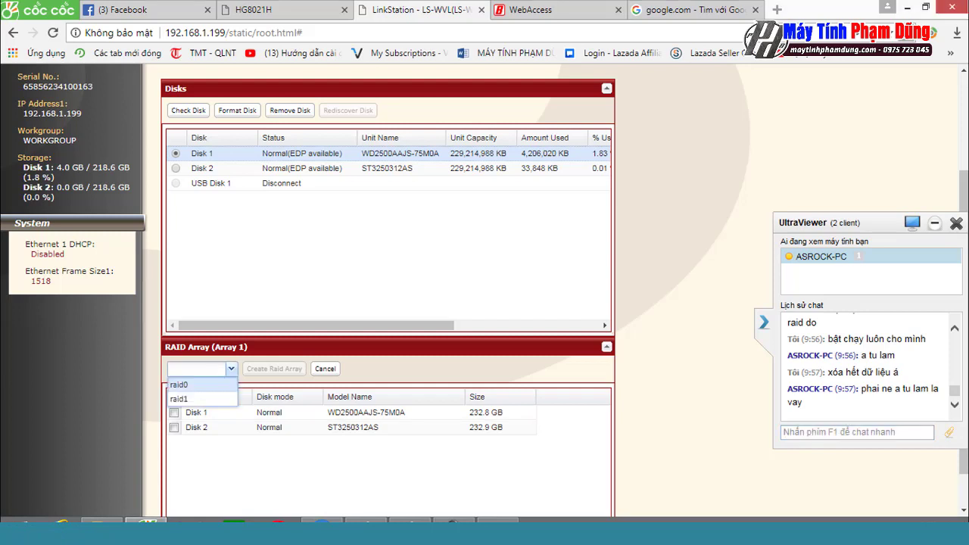
click(181, 397)
click(174, 412)
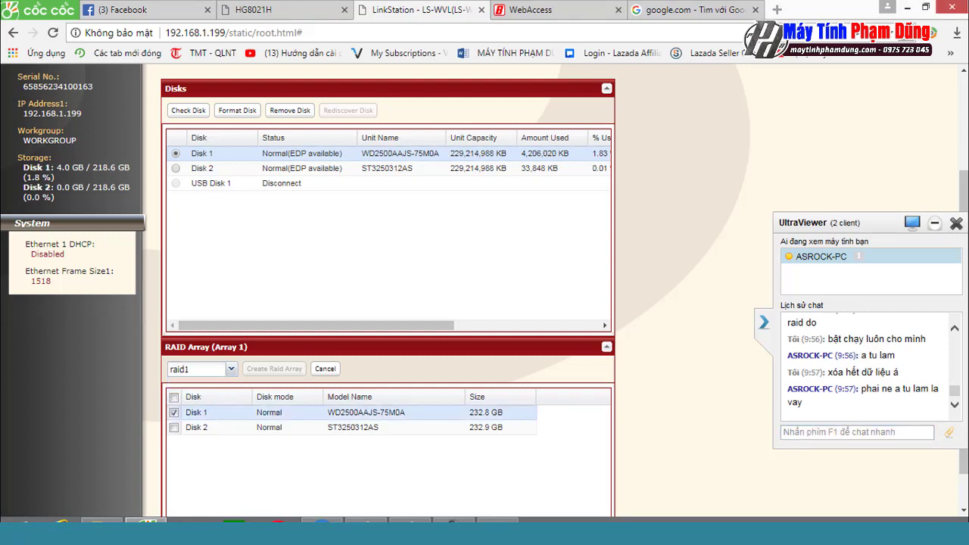
click(174, 428)
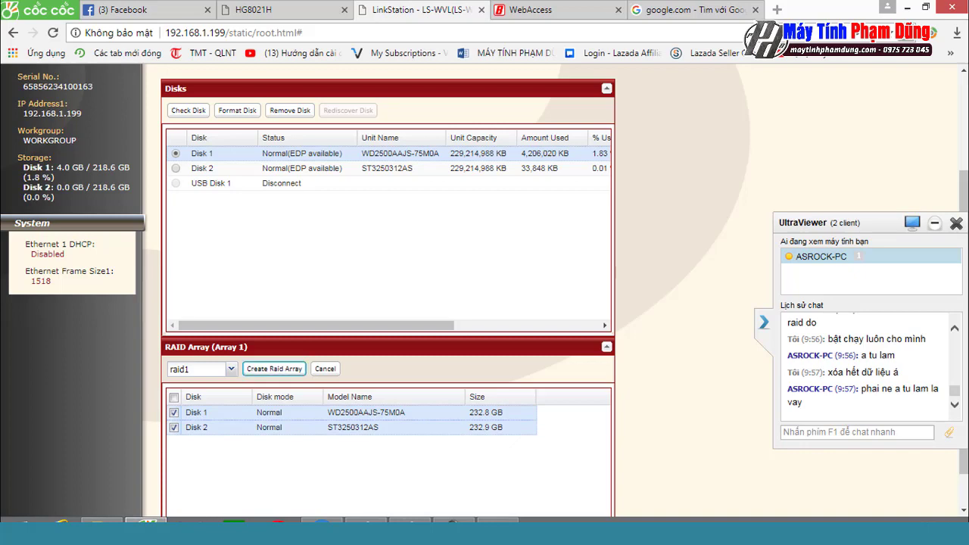
click(274, 369)
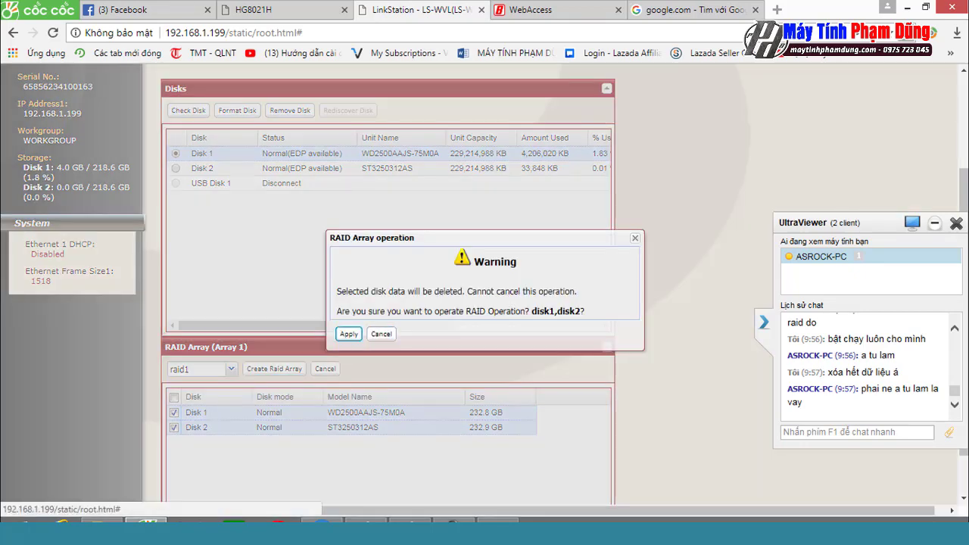
click(349, 334)
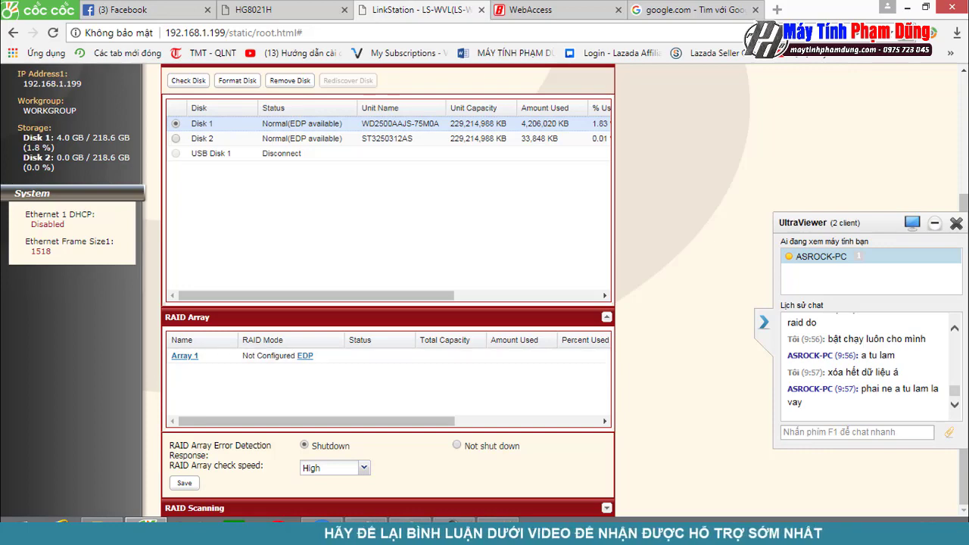
scroll(387, 303, up, 3)
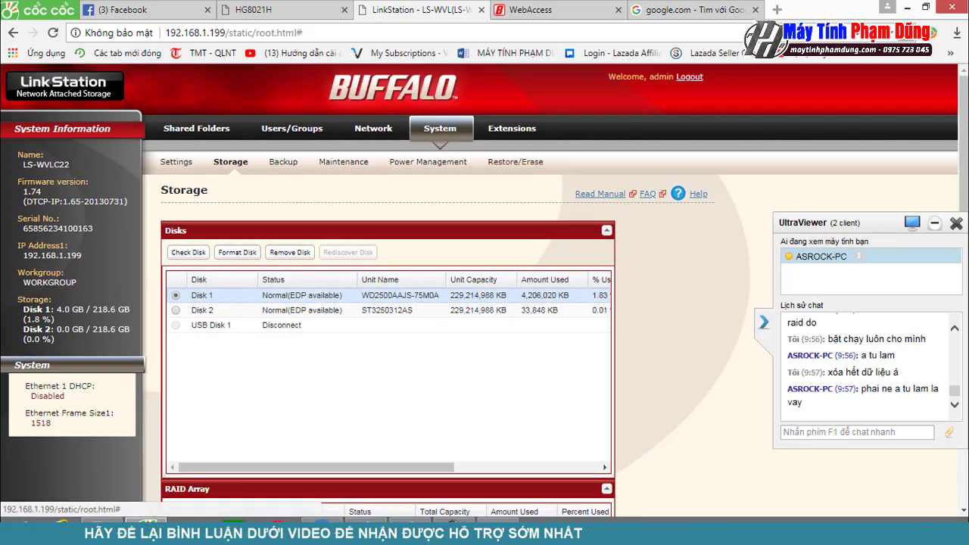
scroll(271, 399, down, 3)
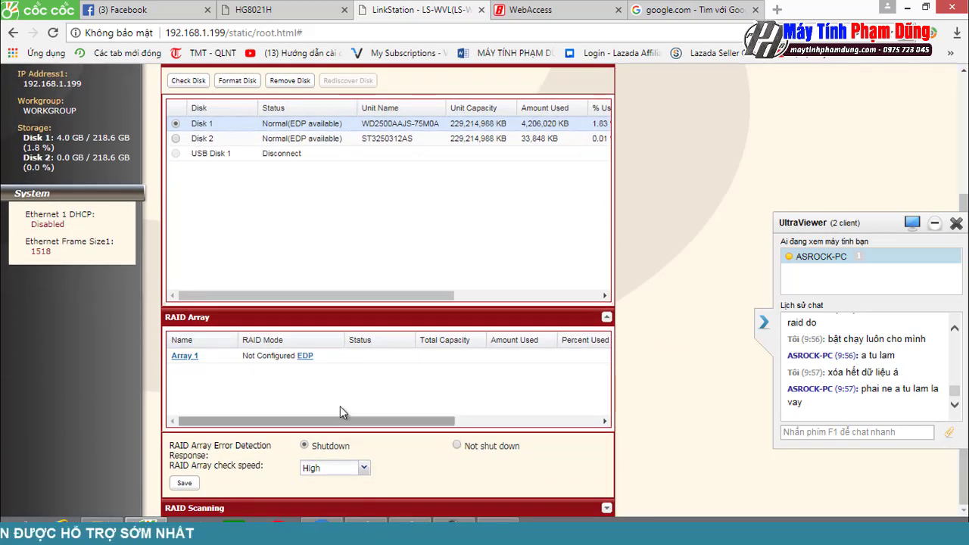
click(809, 432)
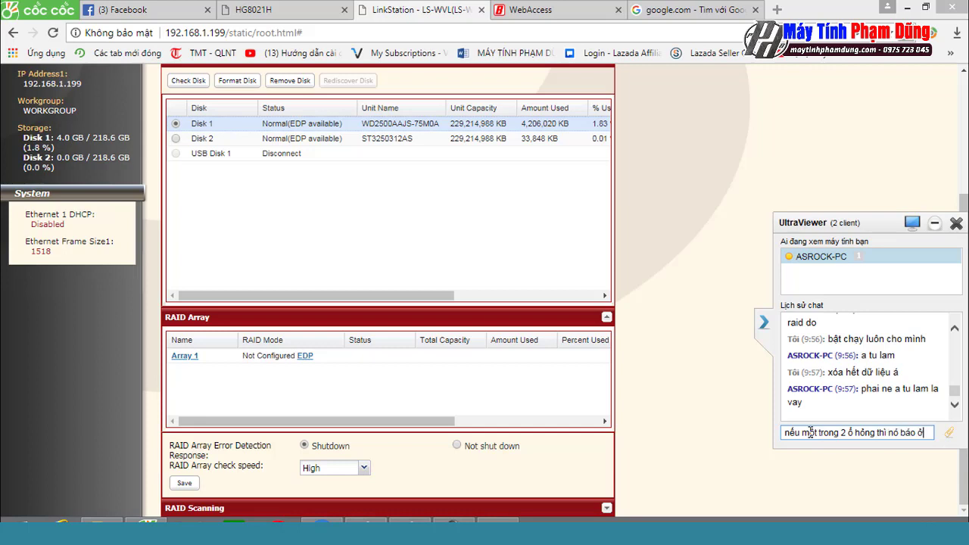
key(Return)
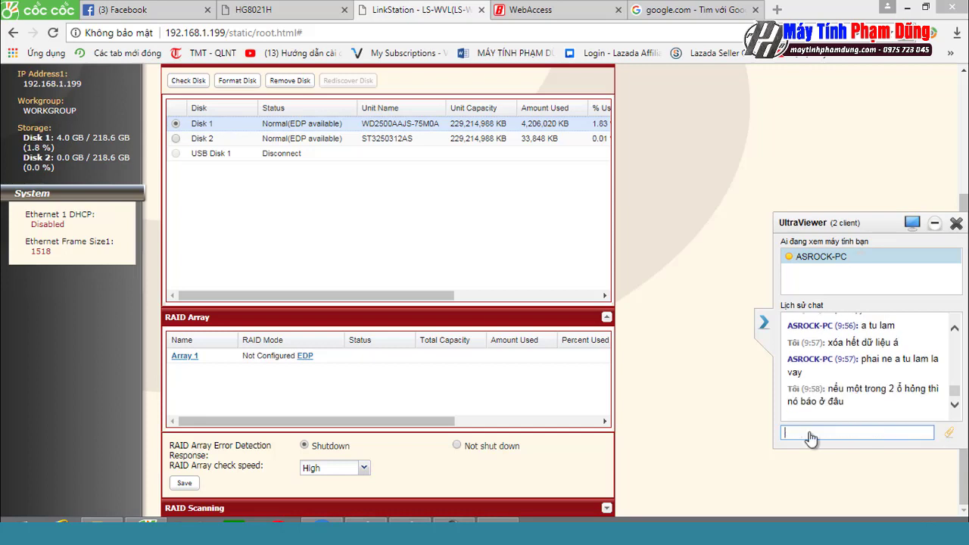
text(cách phat hie)
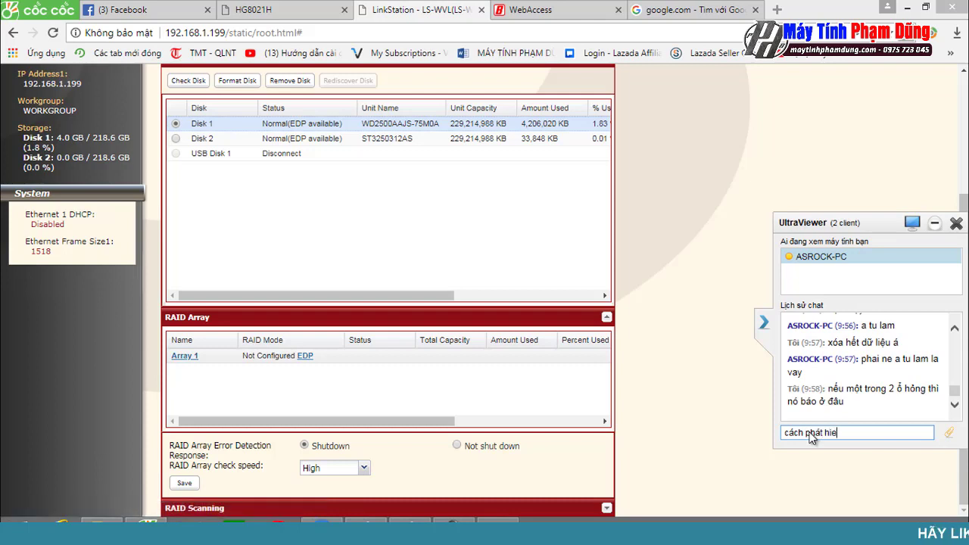
key(BackSpace)
text(ện như thế)
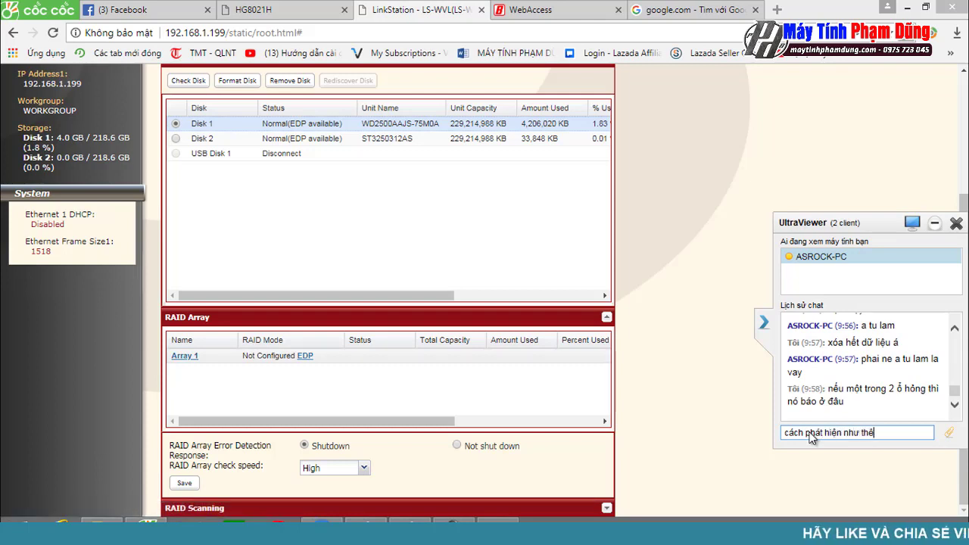
text( nào)
key(Return)
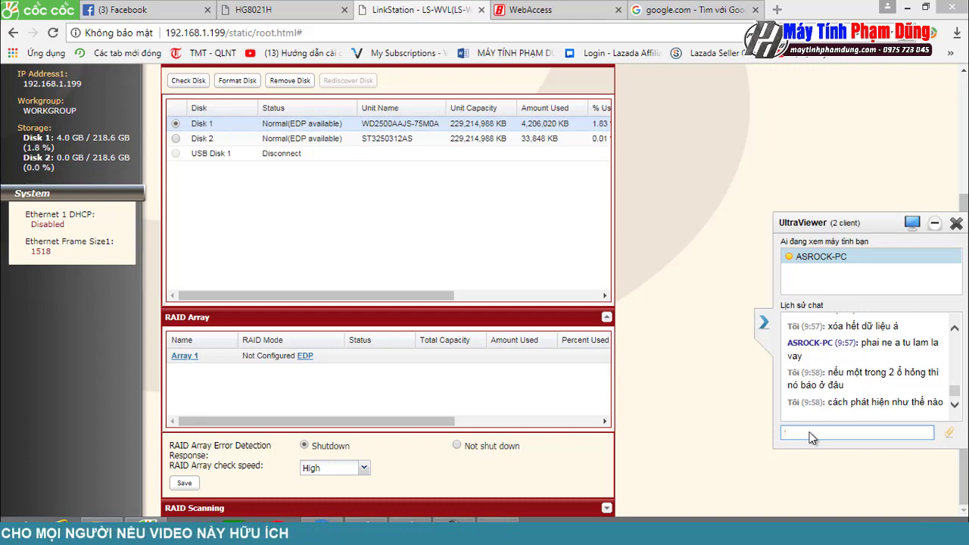
text(toi do nó bao a.)
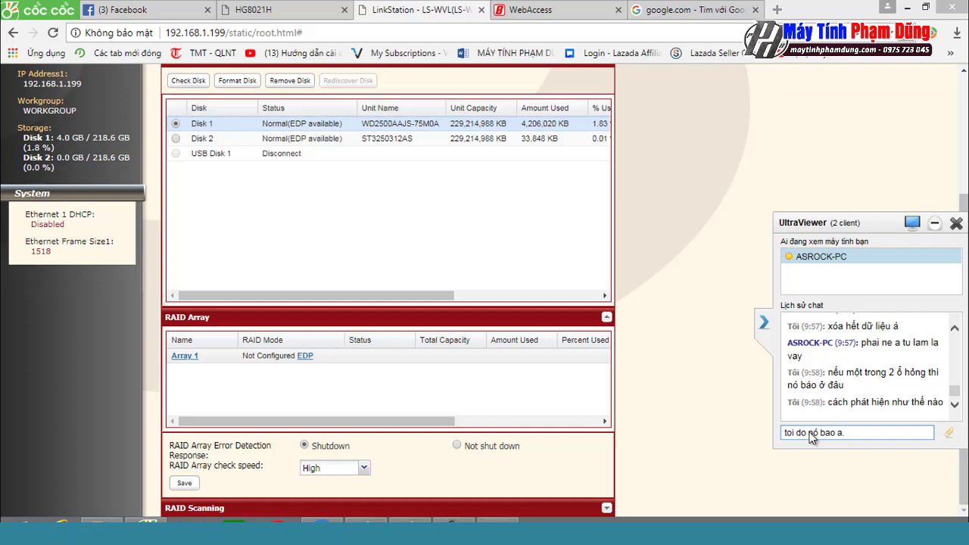
key(Return)
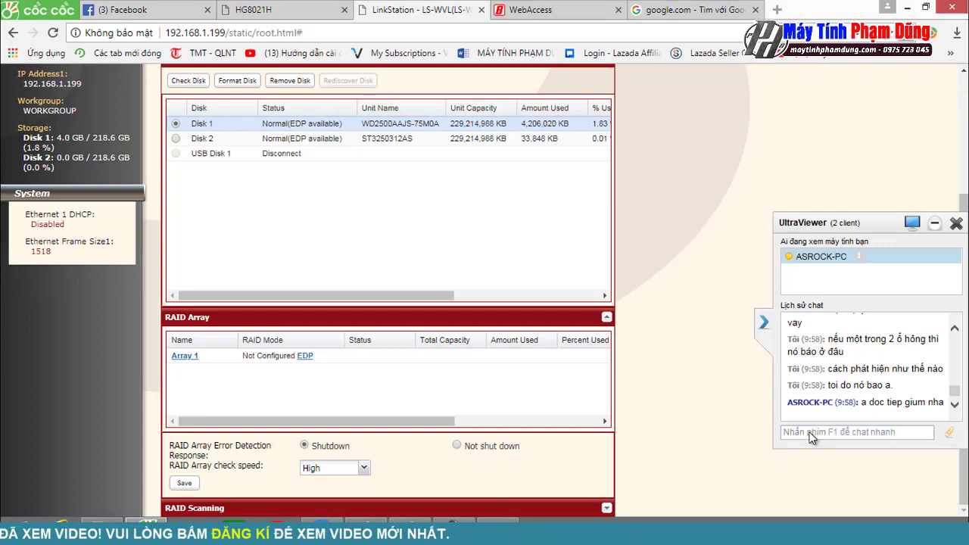
Step: Scroll back up the Storage page
scroll(388, 303, up, 2)
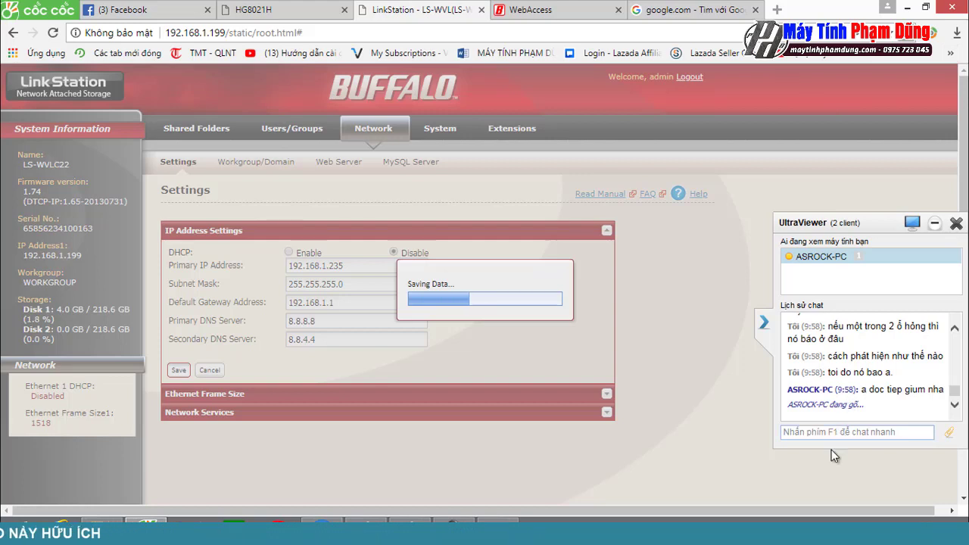
Step: Ask the helper in chat whether to plug the network cable into the NAS
click(829, 436)
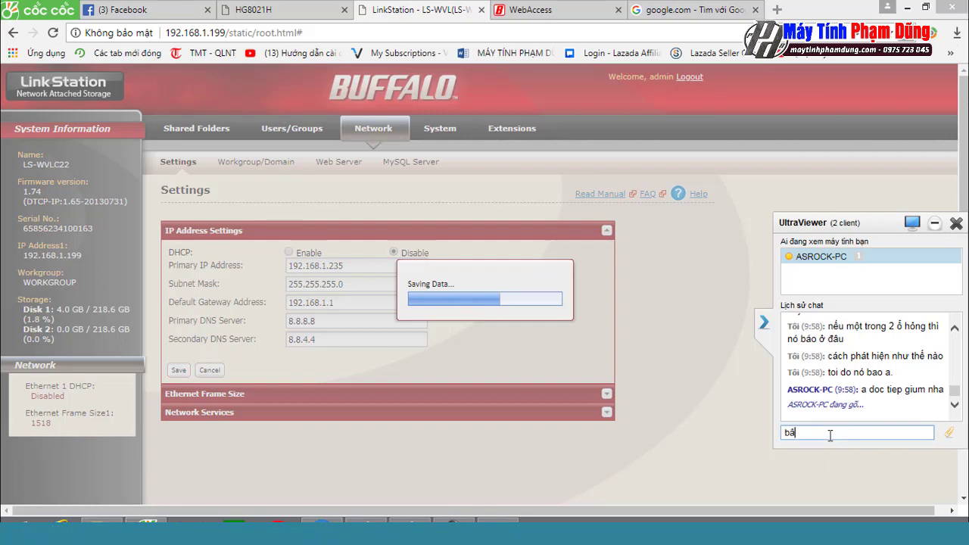
text(bây giờ minh cắm)
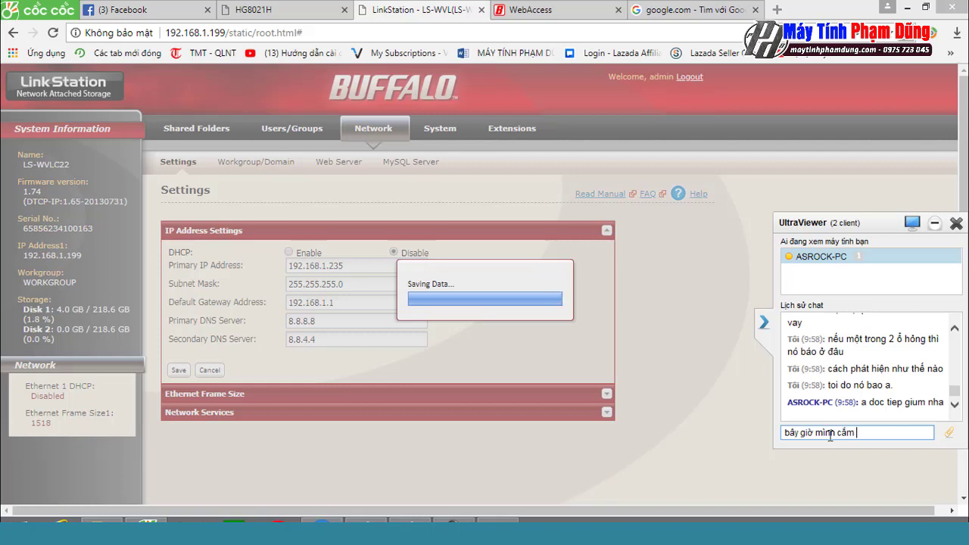
text(cầm )
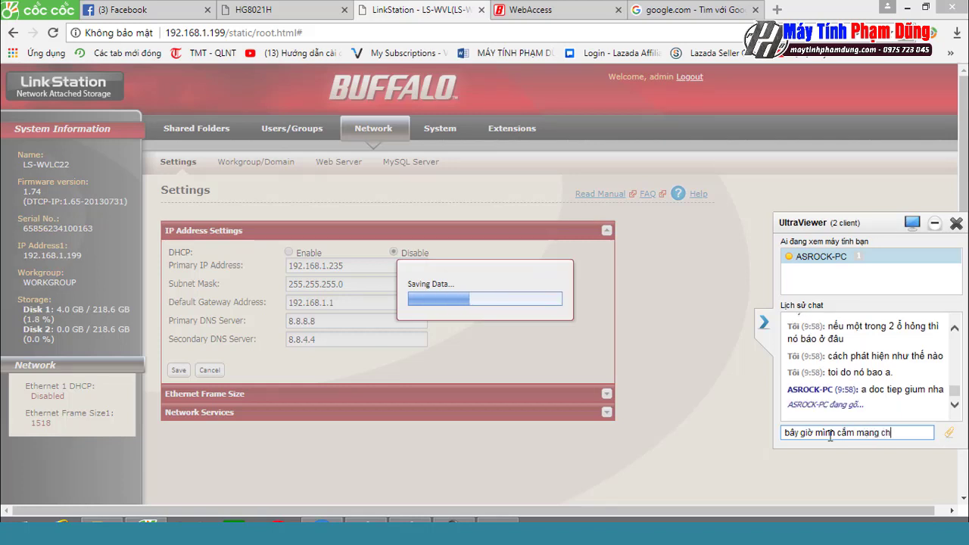
text(mạng cho nas cd)
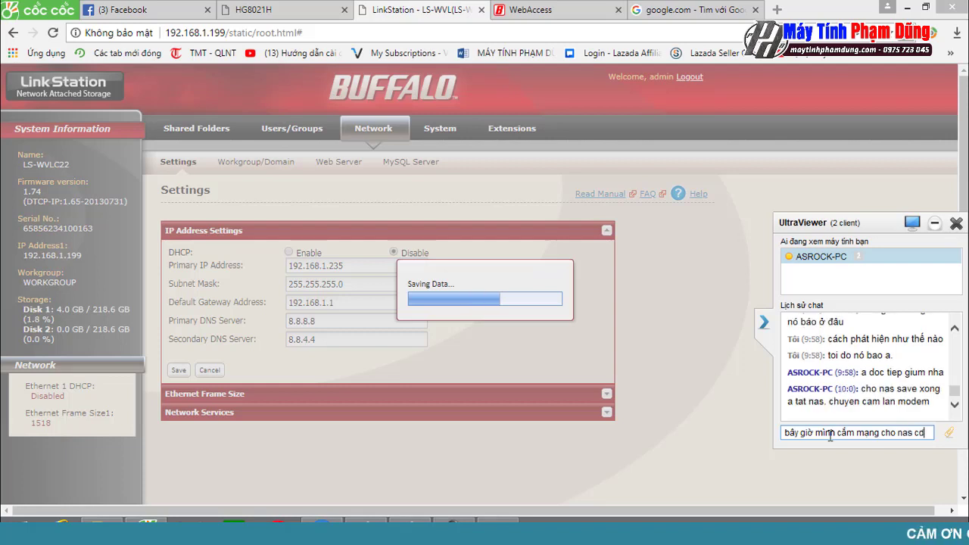
text(ược chưa)
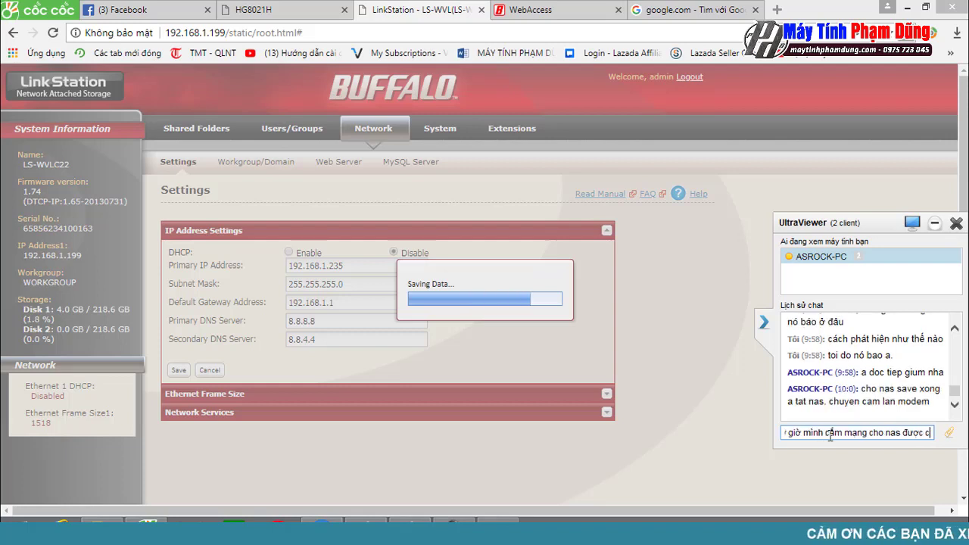
key(Return)
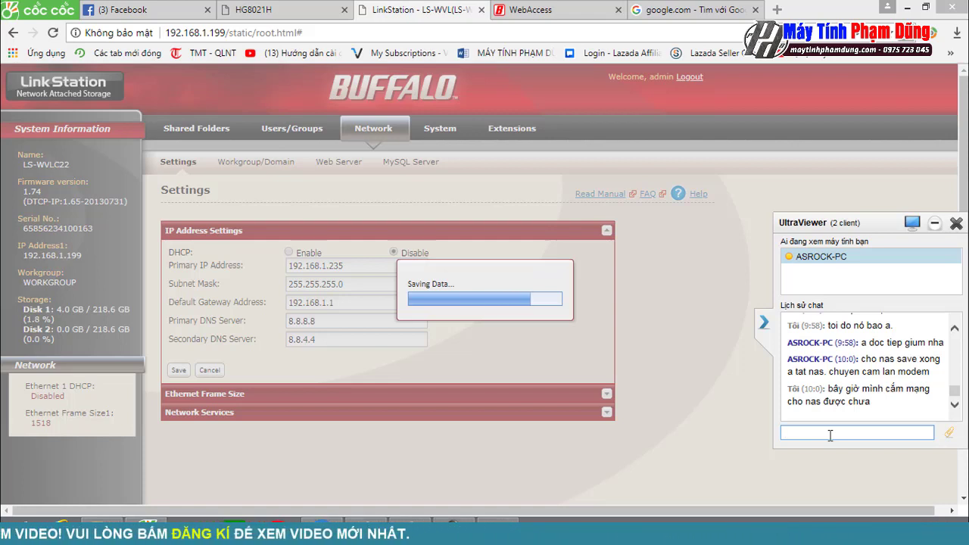
Step: Reply 'ok' in the chat and begin another message to the helper
text(ok)
key(Return)
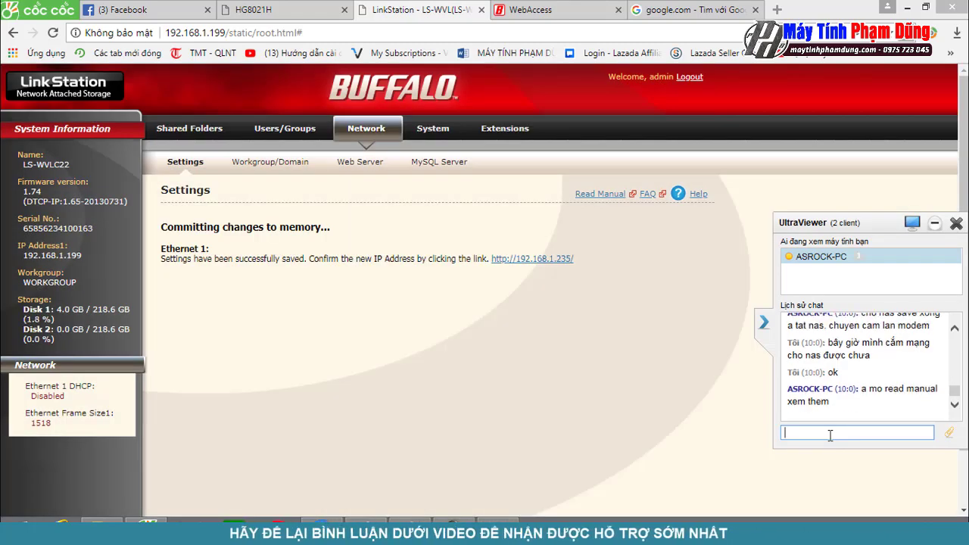
click(829, 436)
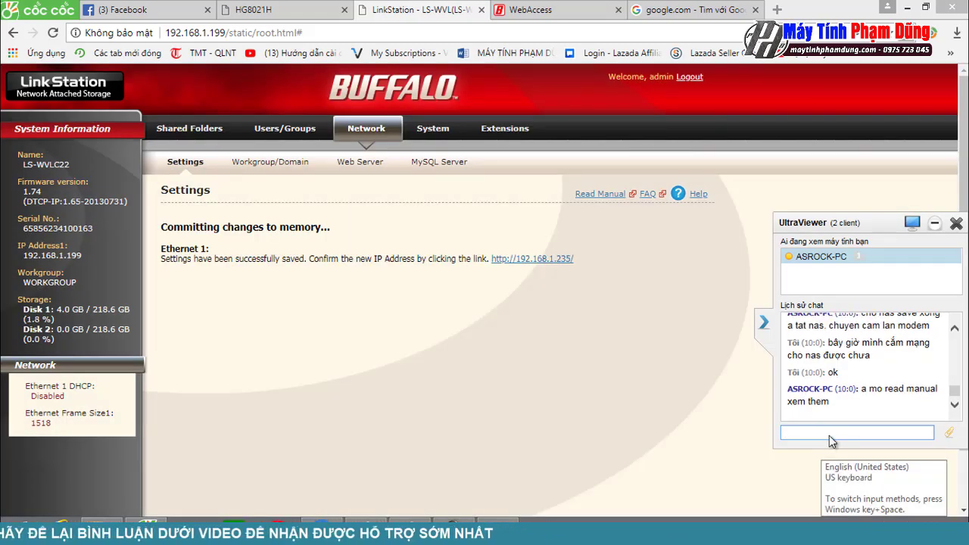